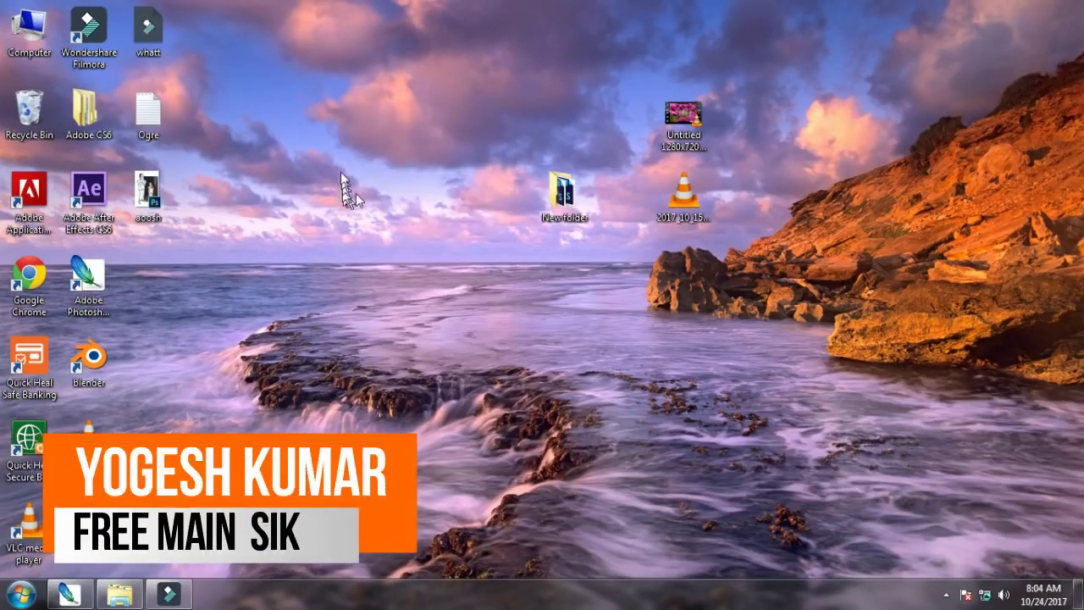
right_click(330, 152)
click(386, 194)
right_click(290, 115)
click(347, 160)
right_click(279, 96)
click(341, 144)
right_click(219, 110)
click(271, 152)
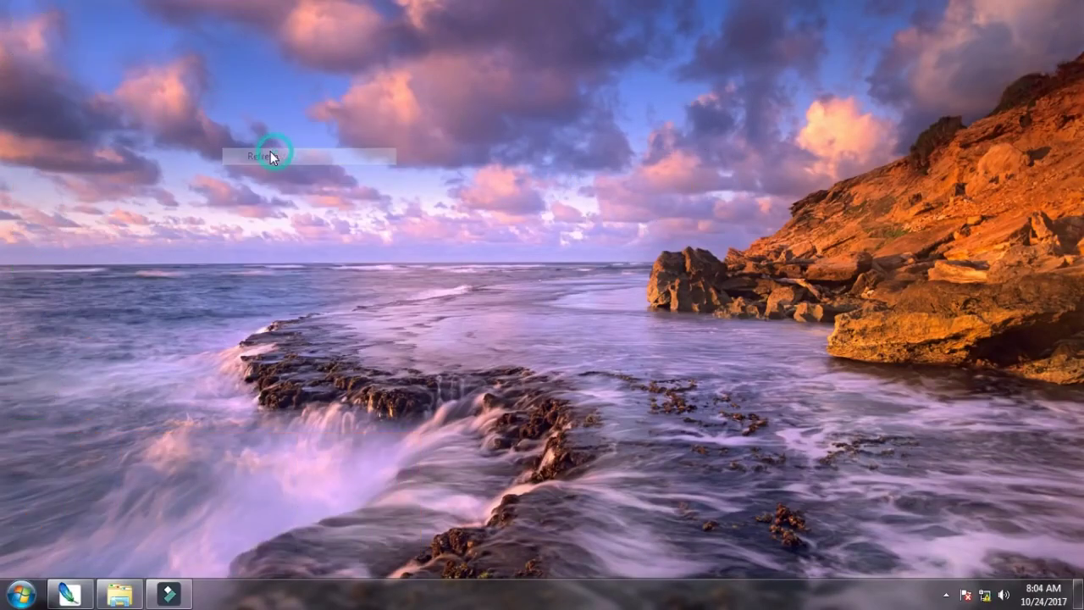
right_click(258, 123)
click(300, 169)
right_click(297, 170)
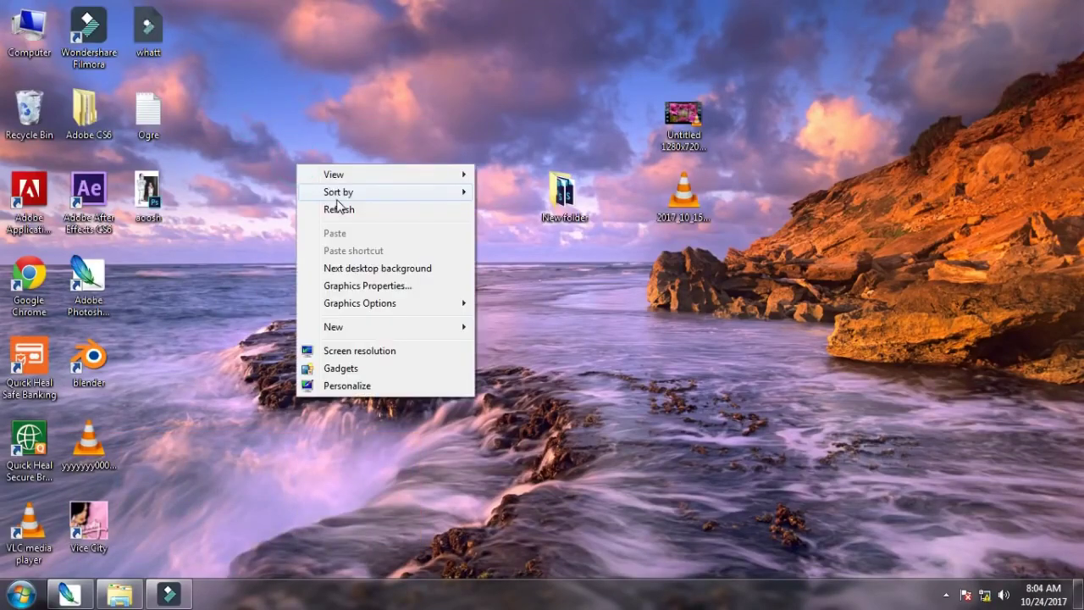
click(340, 208)
right_click(235, 115)
click(284, 161)
right_click(234, 93)
click(280, 138)
right_click(259, 93)
click(310, 133)
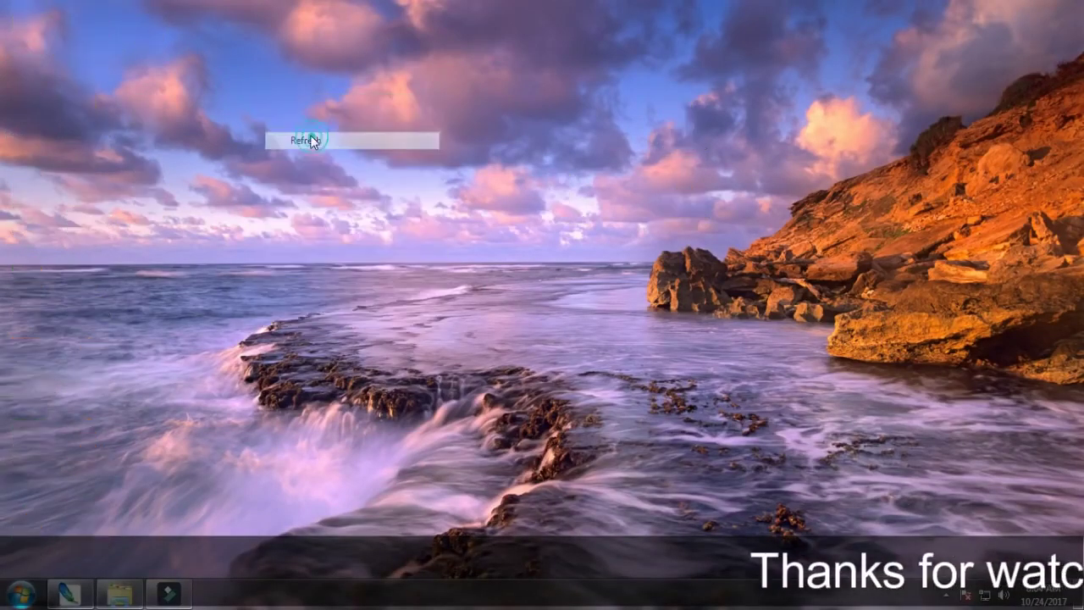
right_click(232, 87)
click(283, 129)
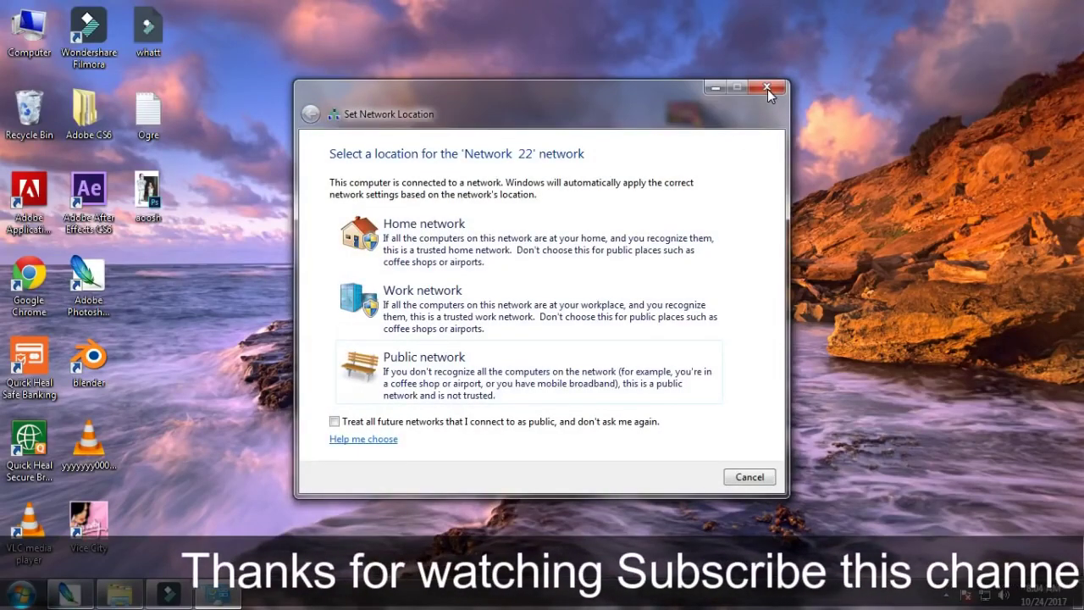
Step: Dismiss the network location dialog without choosing a location and refresh the desktop
click(767, 89)
right_click(369, 127)
click(415, 169)
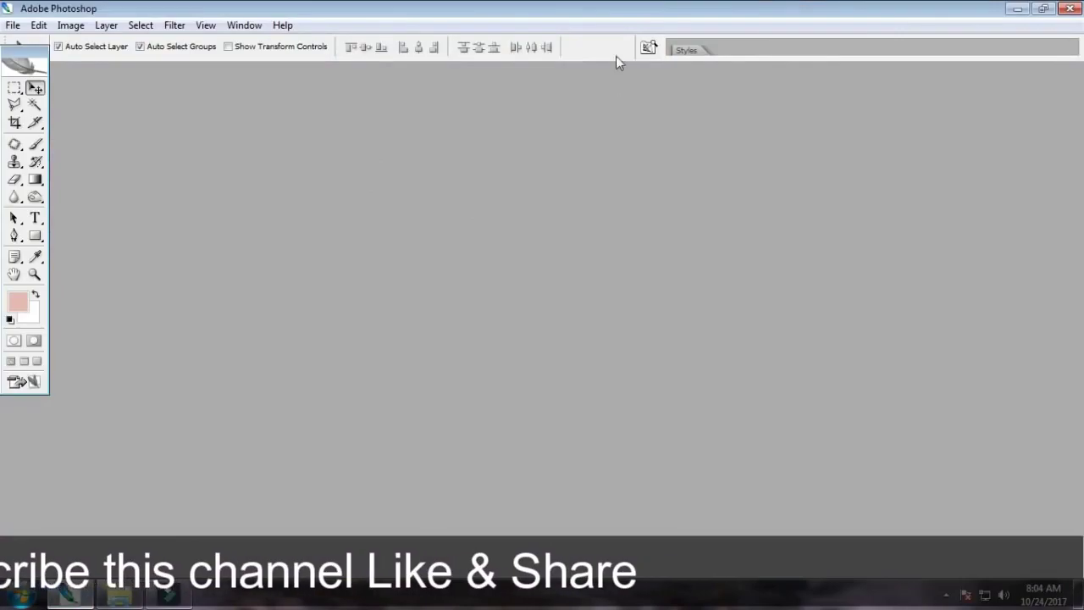
click(992, 24)
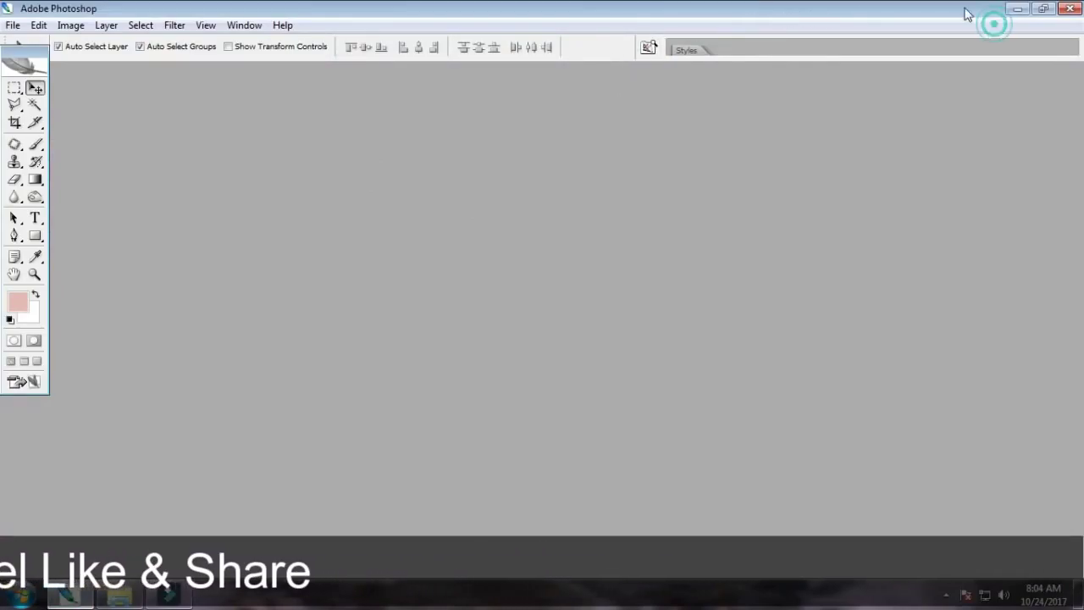
click(927, 23)
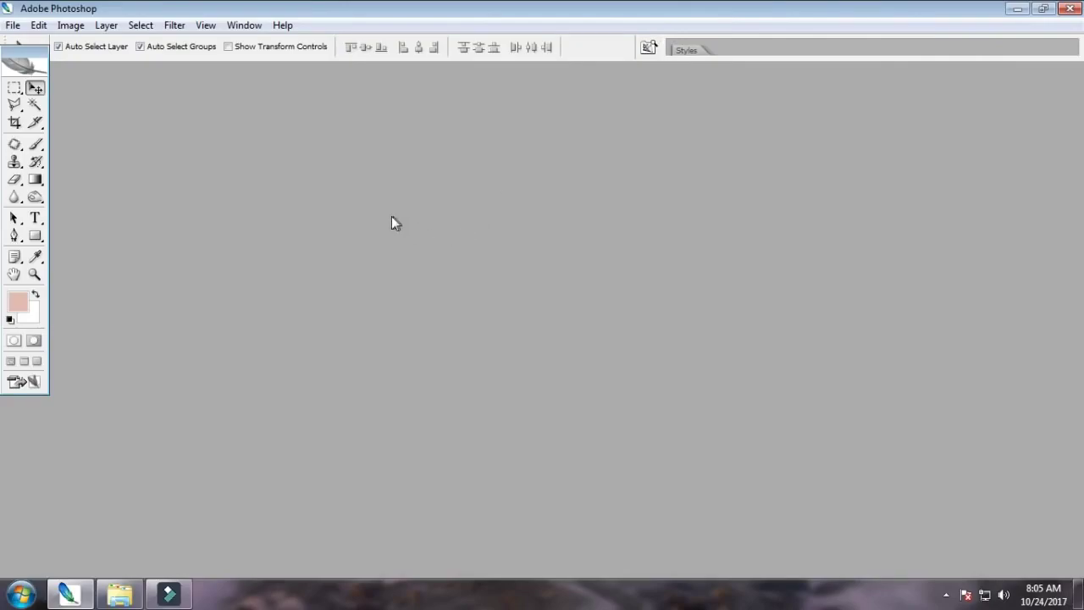
click(32, 84)
drag(27, 58, 41, 57)
click(40, 52)
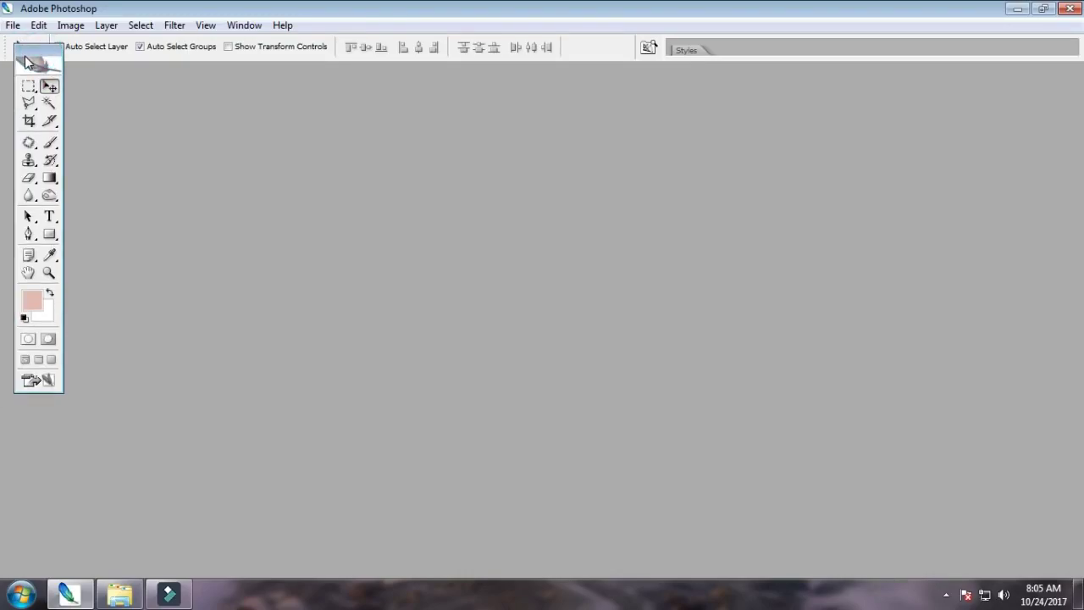
drag(25, 61, 27, 63)
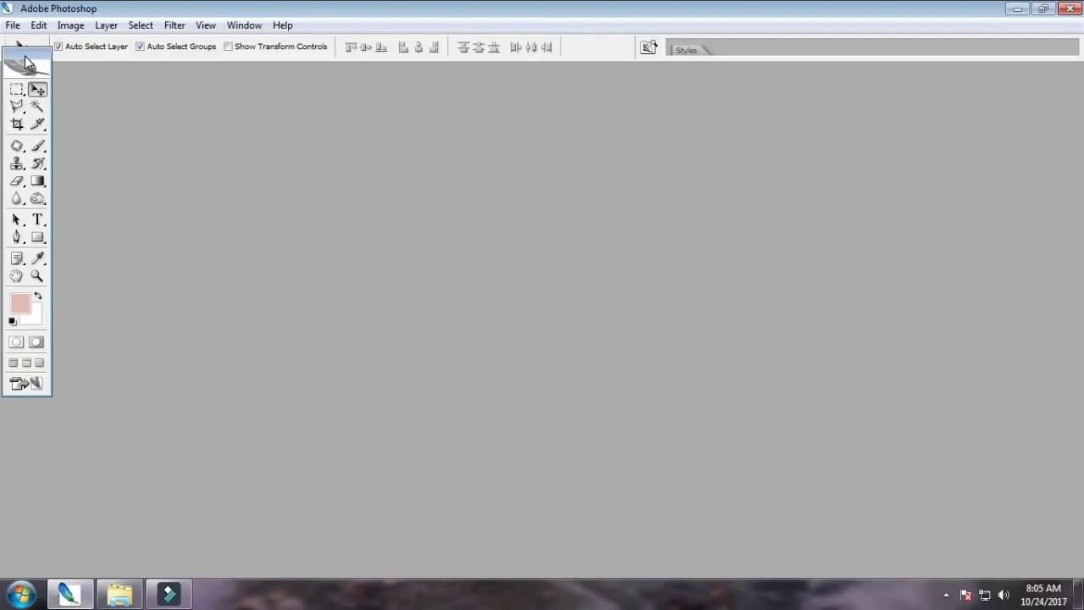
Step: Minimize the current window, open New folder on the desktop and maximize its window
click(1016, 10)
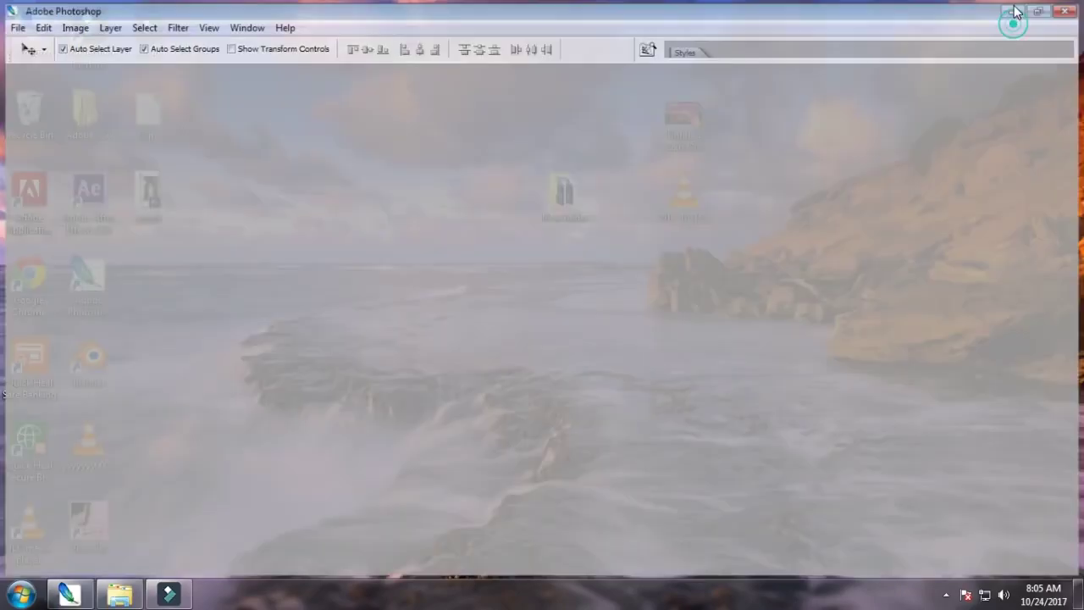
double_click(556, 212)
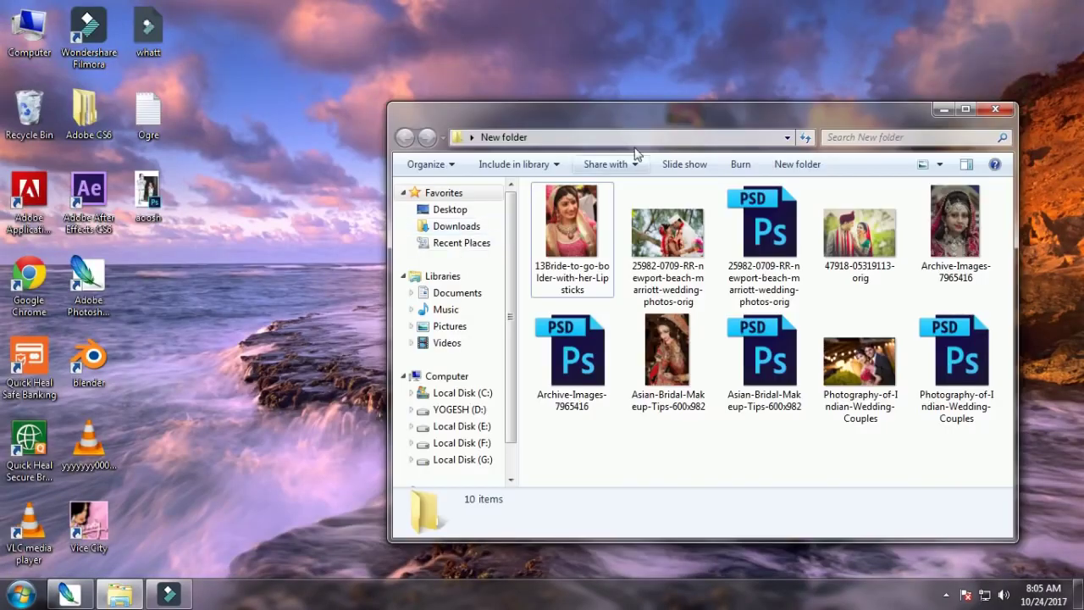
double_click(626, 138)
right_click(517, 240)
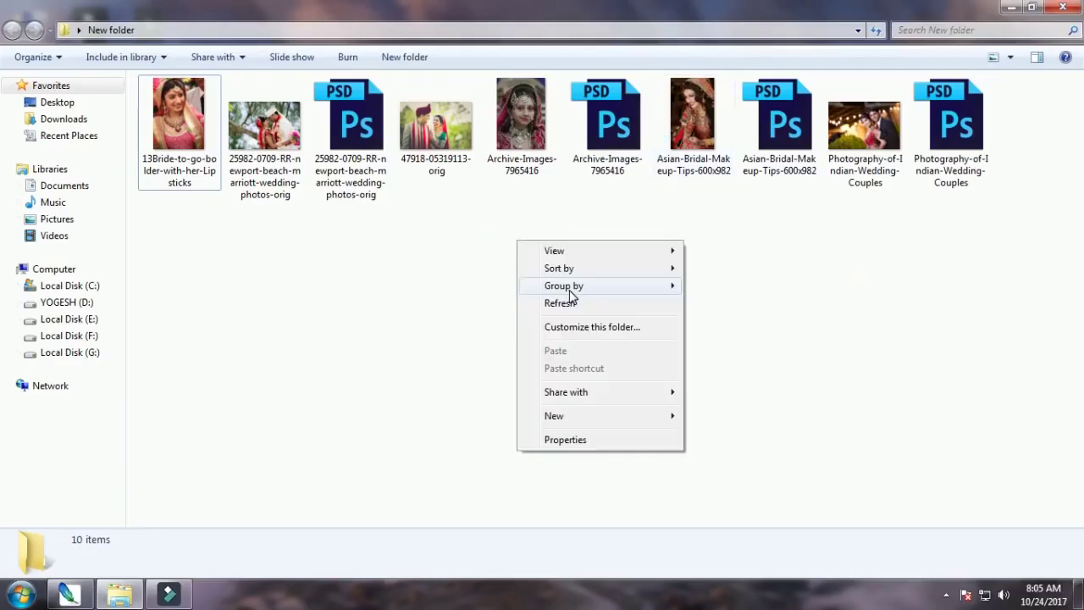
click(546, 304)
right_click(449, 260)
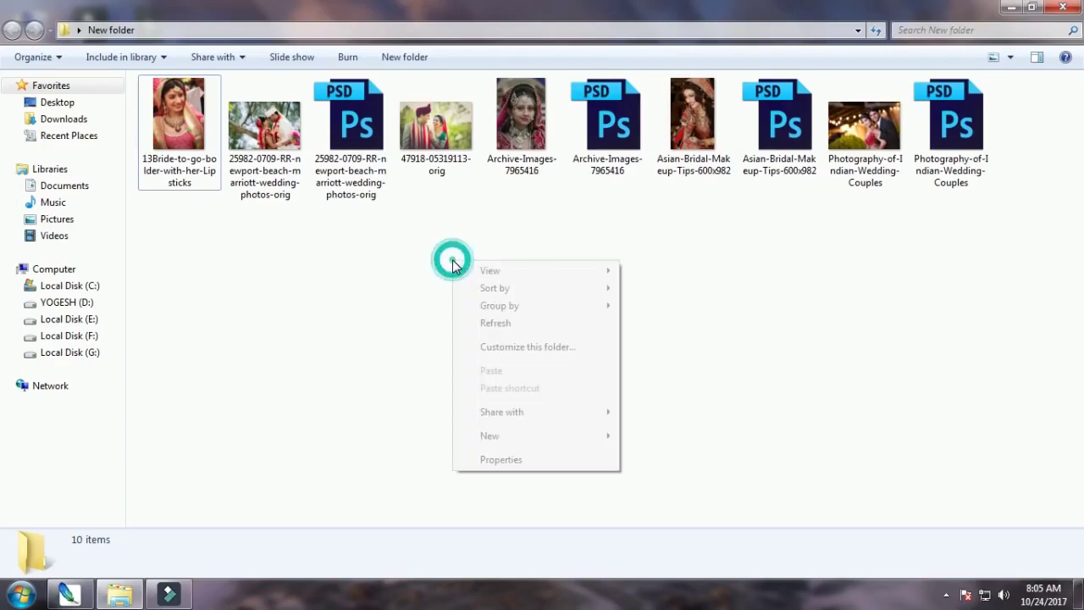
click(506, 321)
right_click(370, 257)
click(412, 317)
right_click(363, 264)
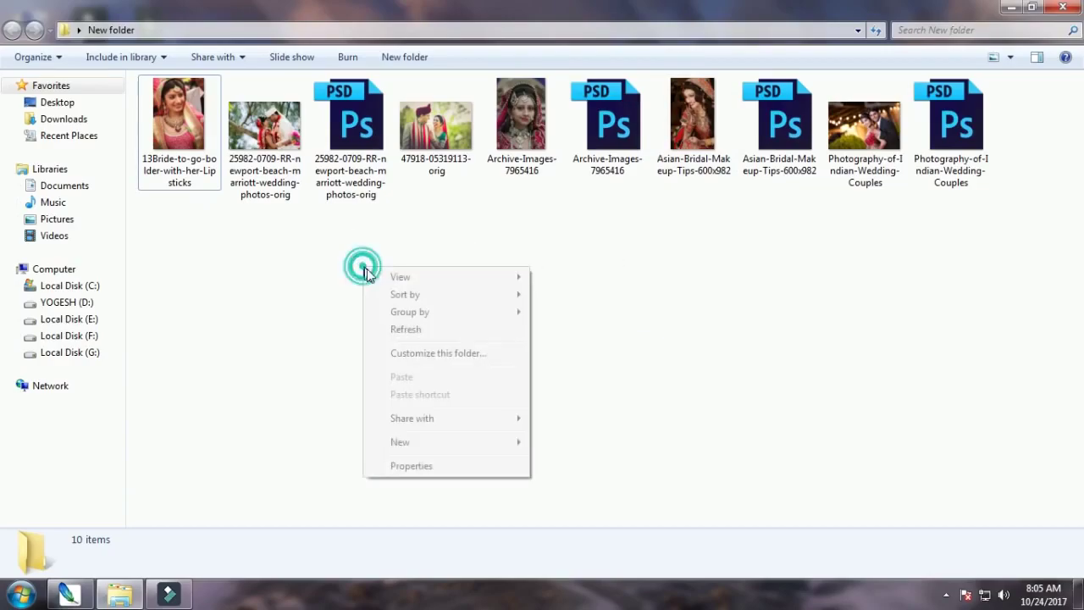
click(405, 328)
right_click(331, 269)
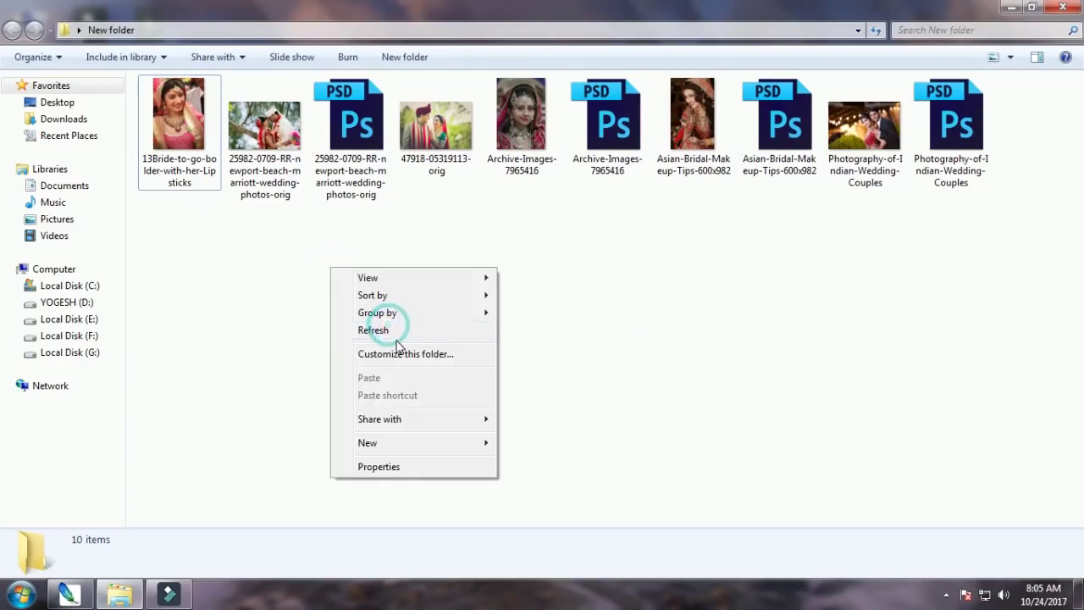
click(405, 329)
right_click(288, 271)
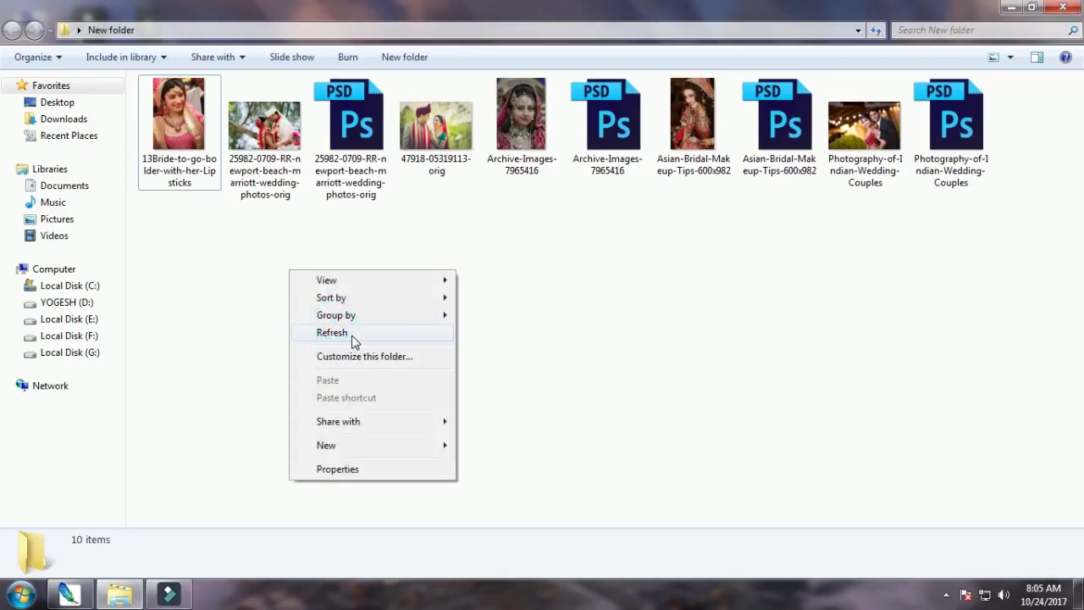
click(352, 333)
Step: Preview the photo 13Bride-to-go-bolder-with-her-Lipsticks from the folder and close the viewer
click(204, 161)
right_click(193, 134)
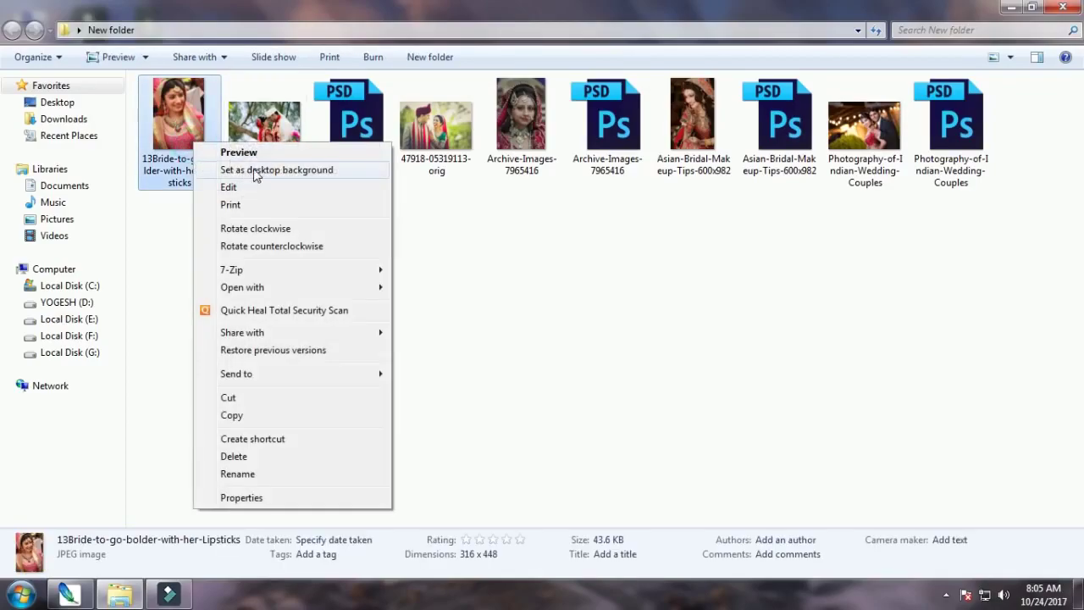
click(269, 152)
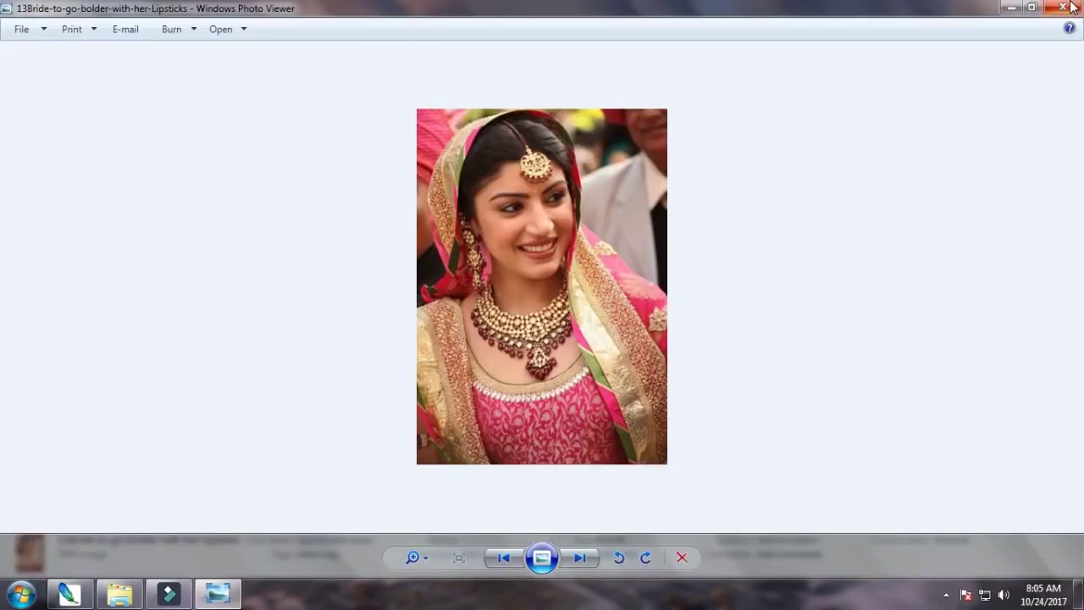
click(1069, 7)
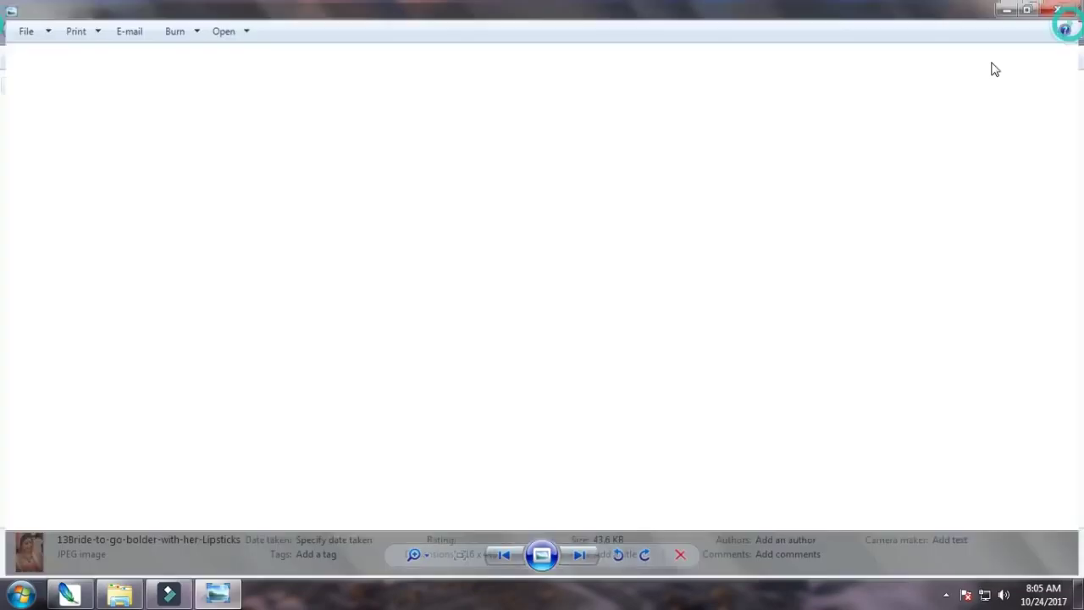
Step: Minimize the folder window and switch to Adobe Photoshop
click(1019, 8)
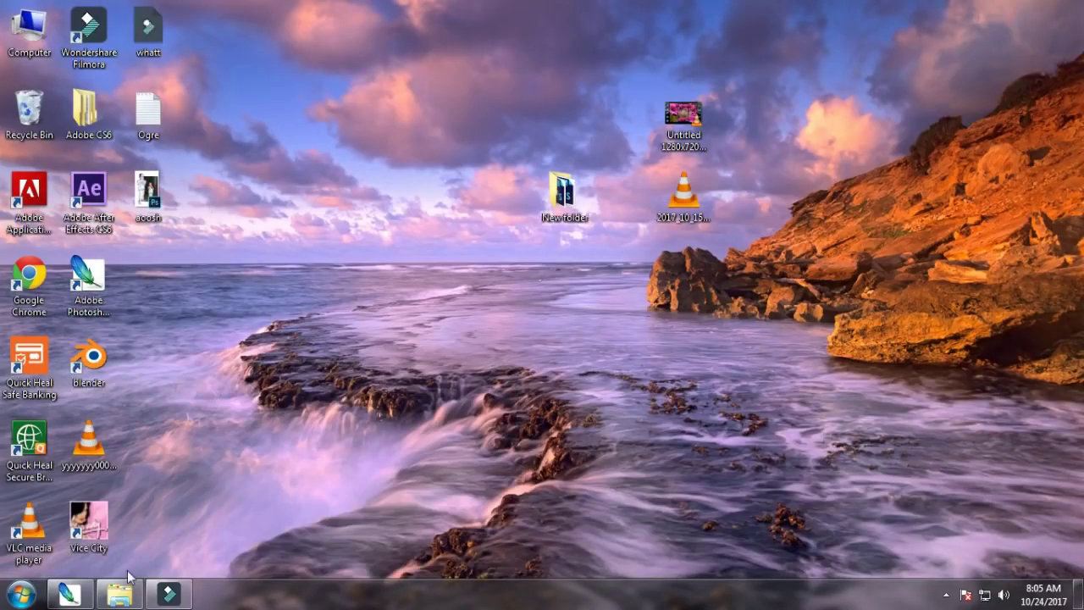
mouse_move(130, 593)
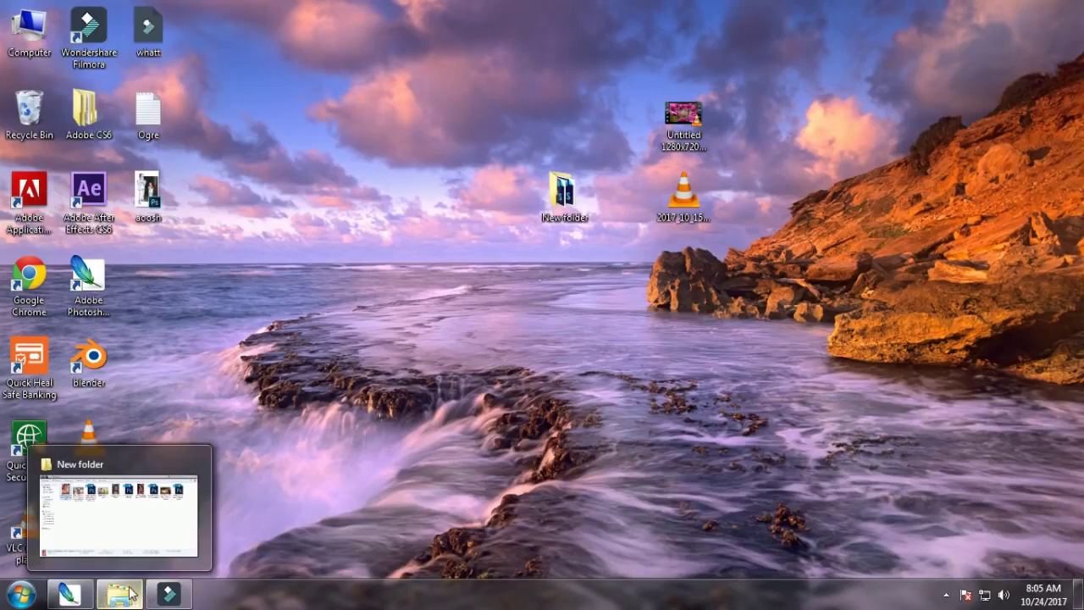
click(69, 593)
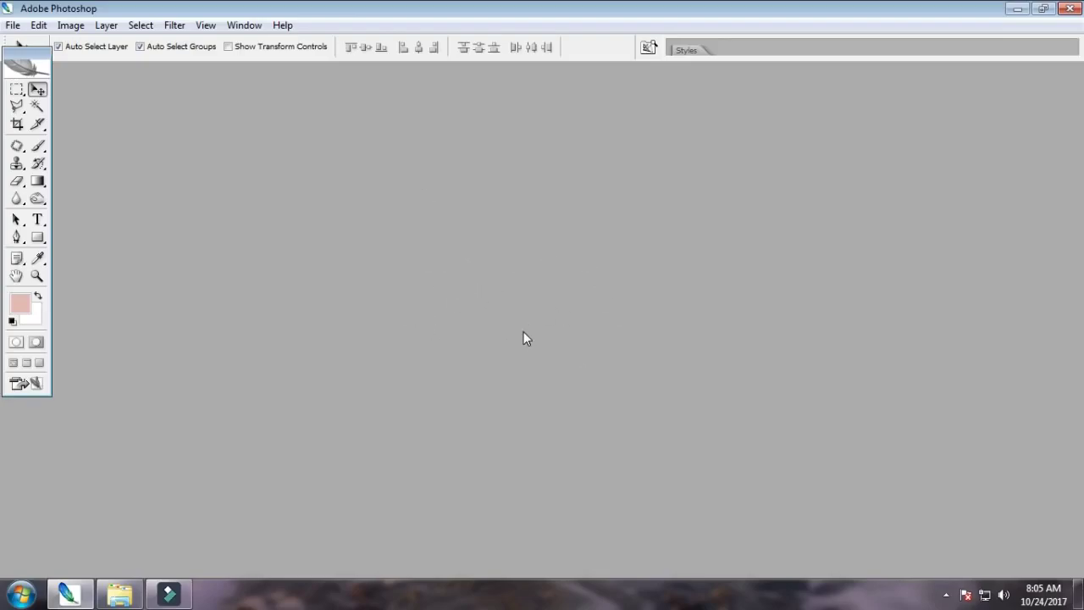
Step: Start a new document and set its width unit to inches
key(ctrl+n)
drag(599, 123, 625, 124)
click(612, 193)
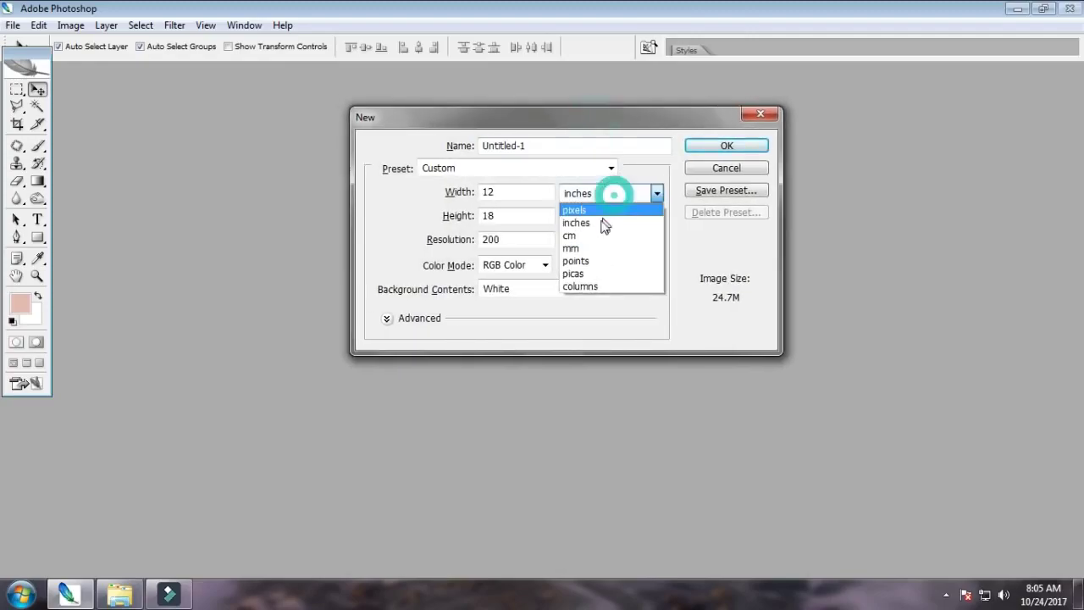
click(617, 193)
click(618, 191)
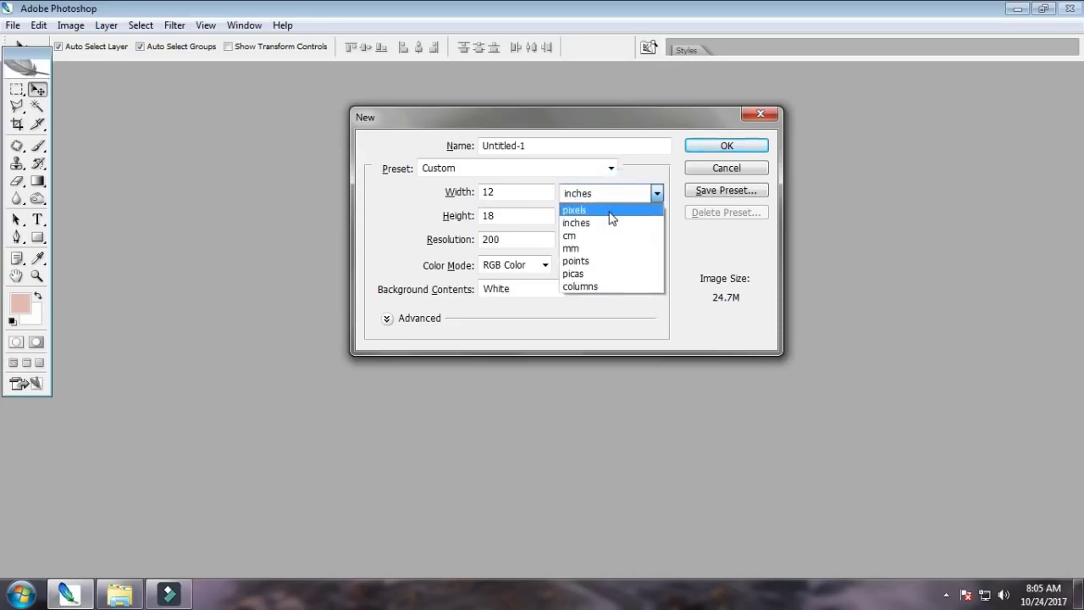
click(611, 211)
click(614, 193)
click(604, 223)
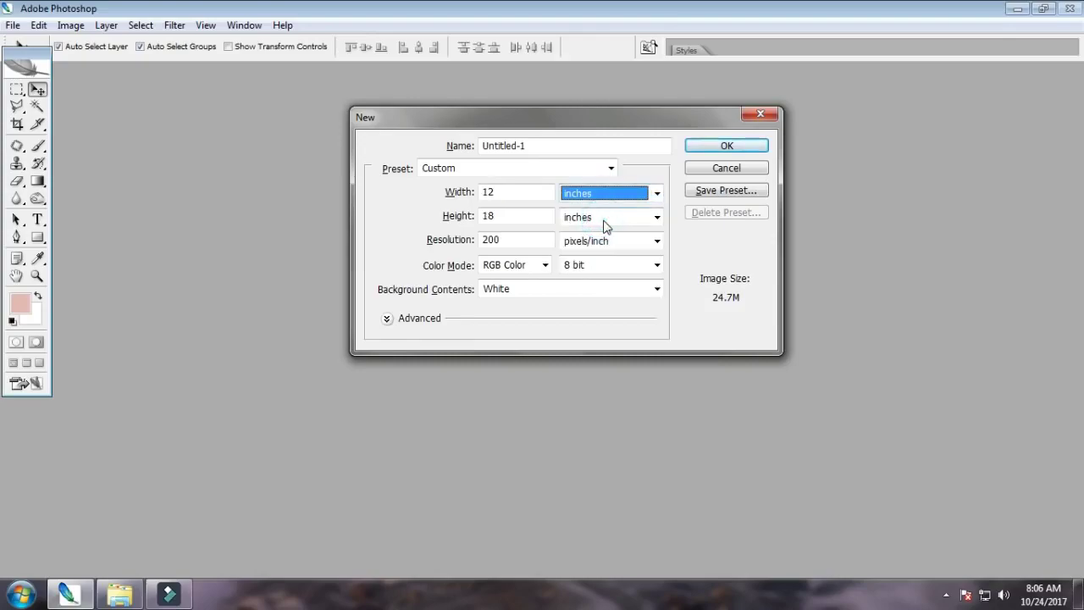
Step: Set the new document's resolution to 200 pixels/inch
double_click(498, 239)
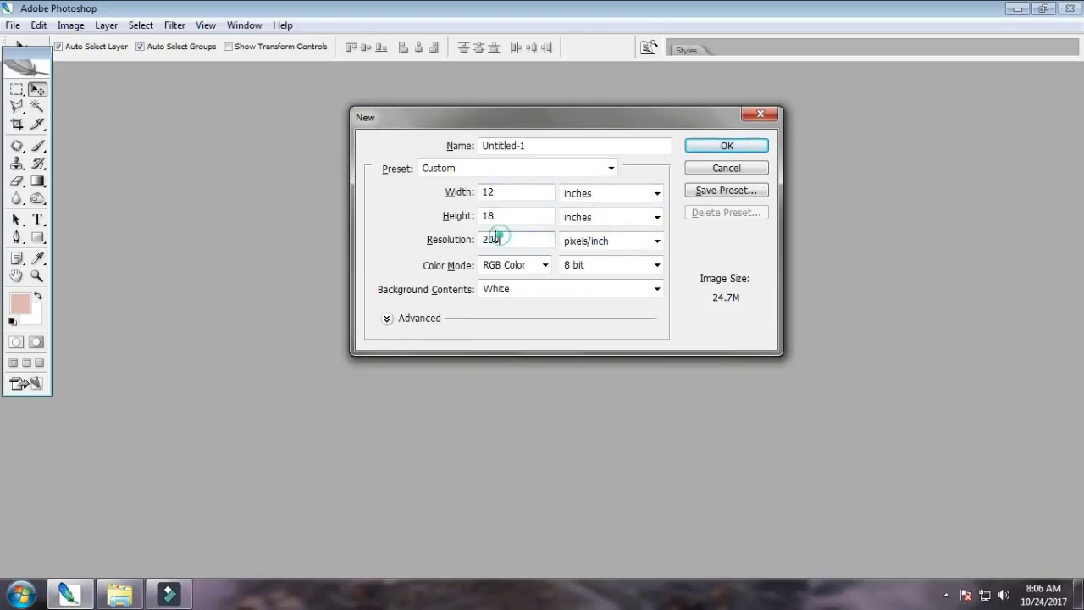
drag(508, 239, 426, 245)
drag(510, 239, 441, 242)
click(467, 248)
text(200)
Step: Set the height to 12 inches and the width to 36 inches, and create the document
click(448, 215)
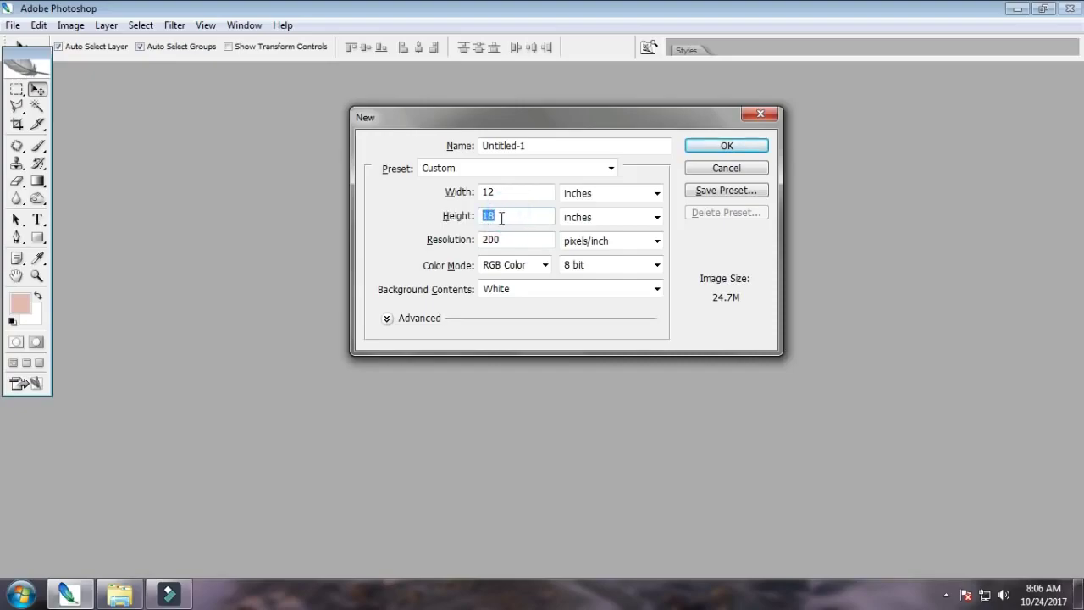
text(12)
double_click(490, 191)
text(36)
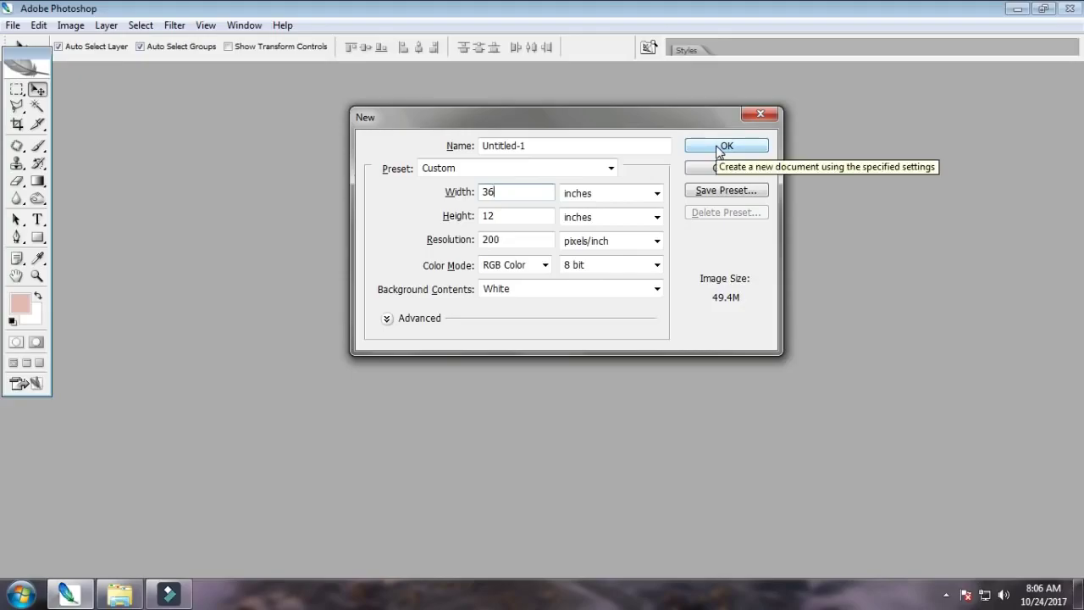
click(724, 147)
Step: Show the document in full screen with menu bar and rulers, and place a vertical guide at 18 inches
key(f)
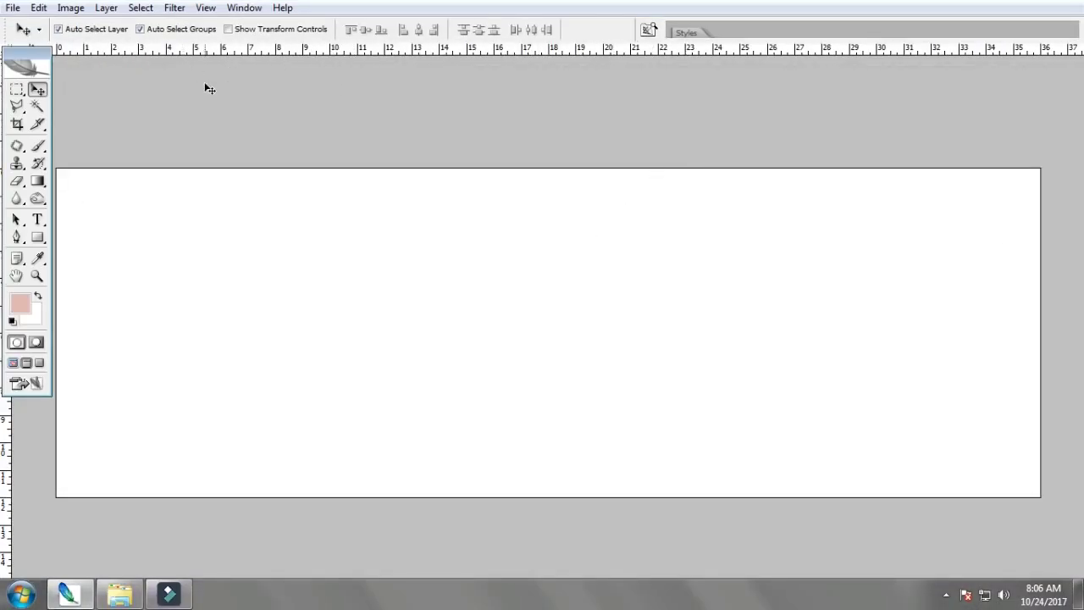
key(ctrl+r)
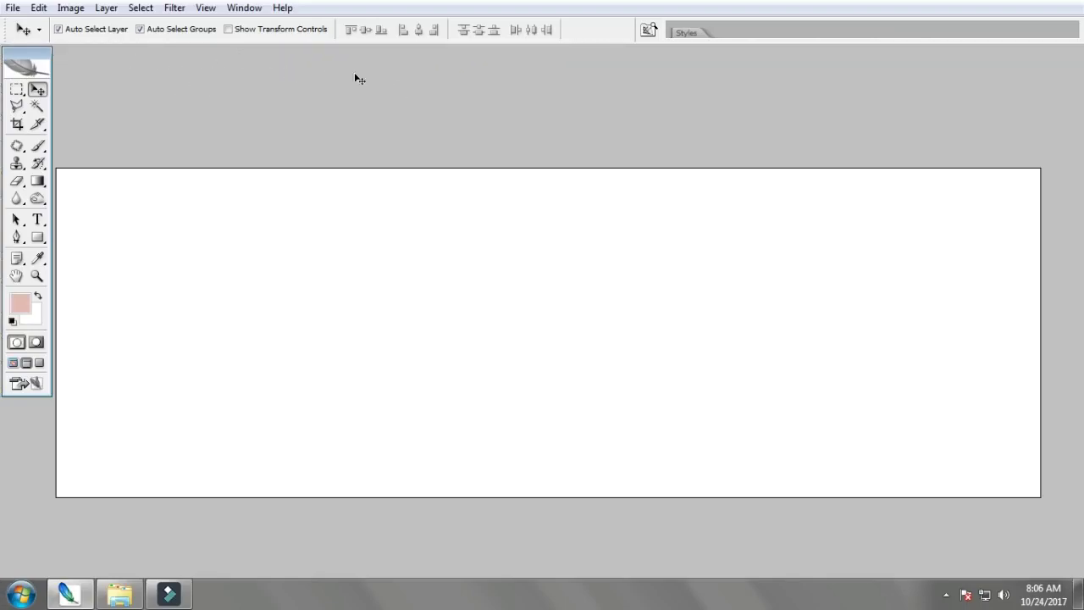
key(ctrl+r)
key(ctrl+r)
key(ctrl+r)
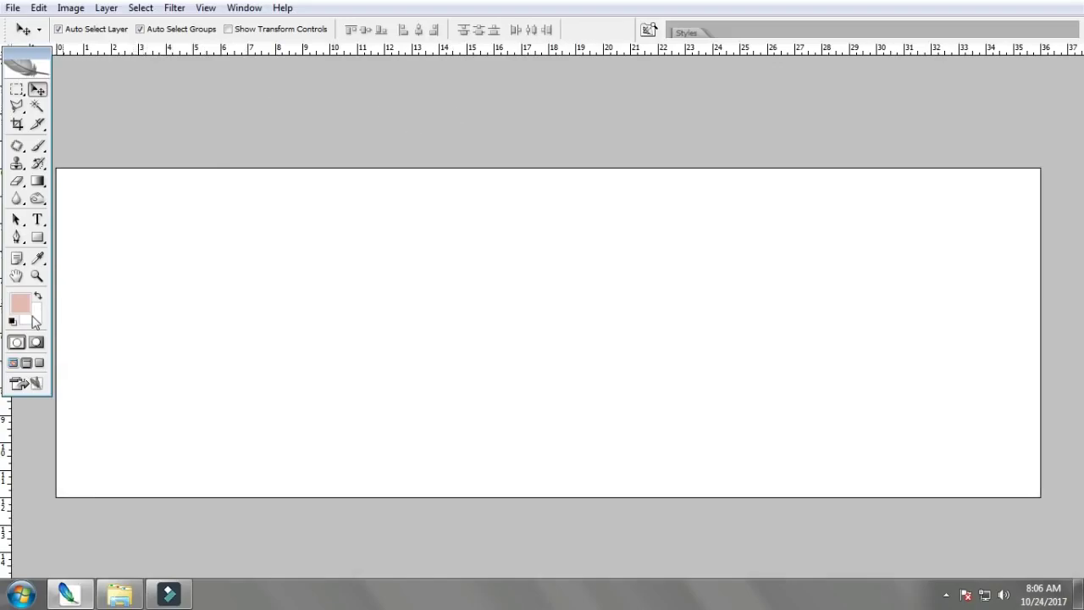
drag(6, 464, 547, 450)
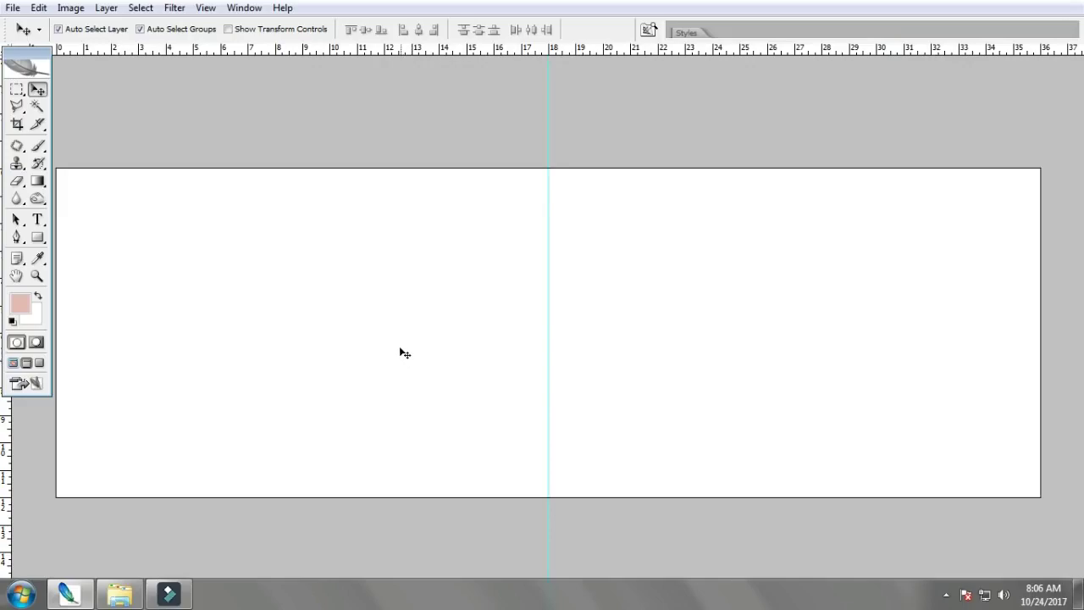
Step: Cycle the document through the screen modes, ending in full screen with the menu bar
key(f)
key(f)
drag(438, 76, 462, 133)
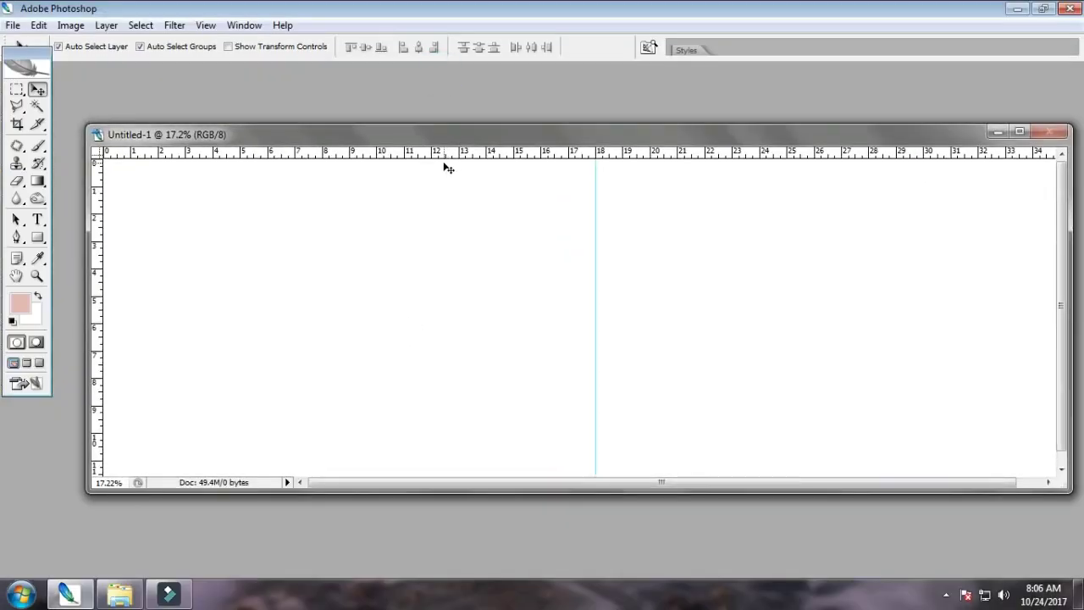
key(f)
key(f)
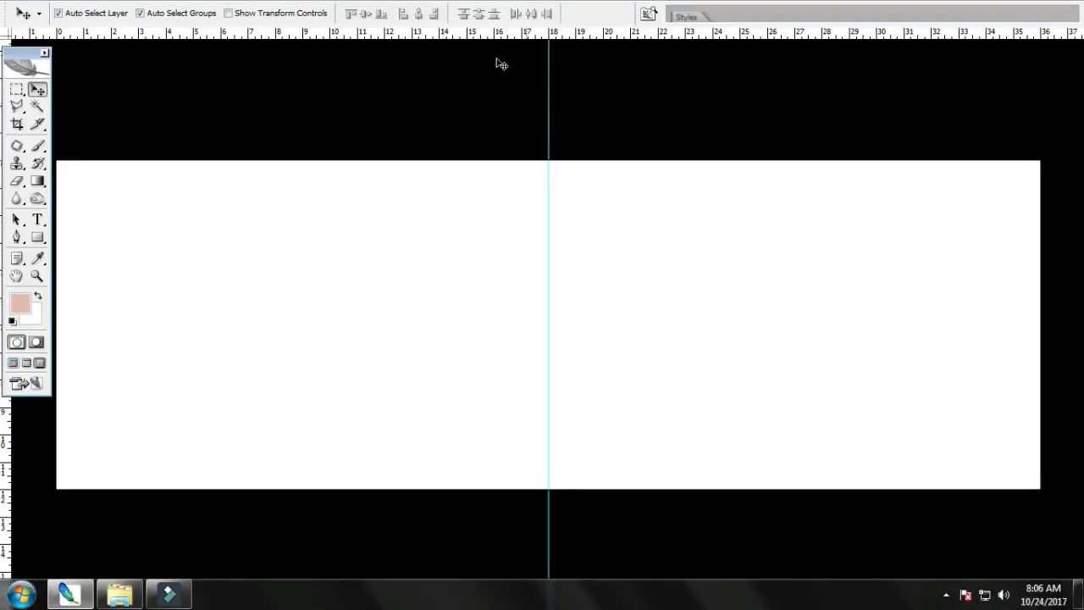
key(f)
drag(514, 136, 537, 119)
key(f)
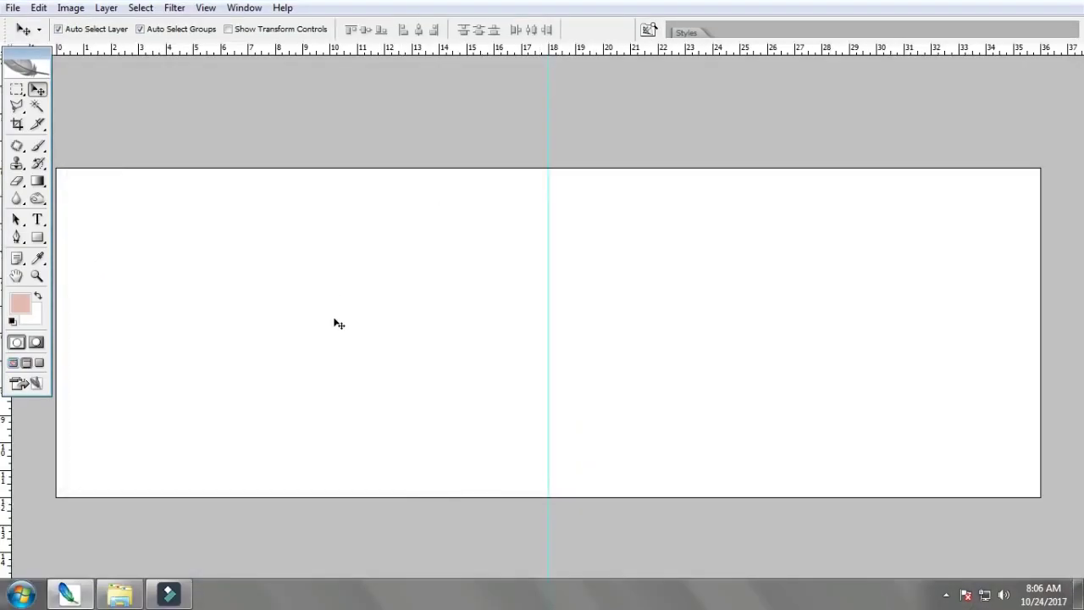
Step: Try colorizing the white background in Hue/Saturation with hue 58, saturation 100 and lightness -49, and discard the adjustment
click(329, 282)
key(ctrl+u)
drag(786, 123, 462, 143)
click(581, 306)
drag(446, 288, 398, 288)
drag(411, 247, 574, 262)
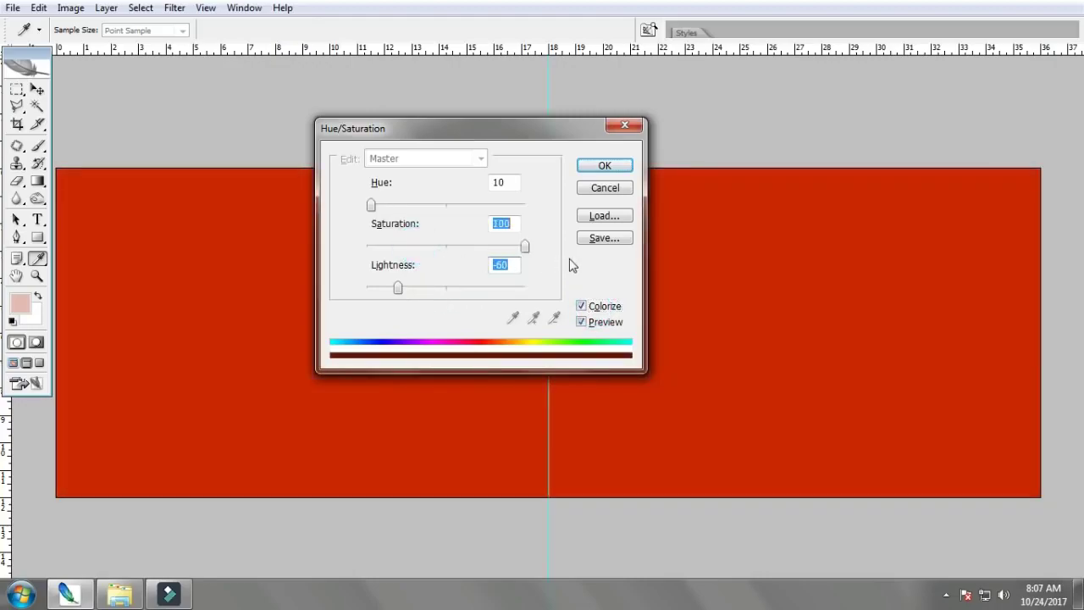
drag(397, 288, 406, 288)
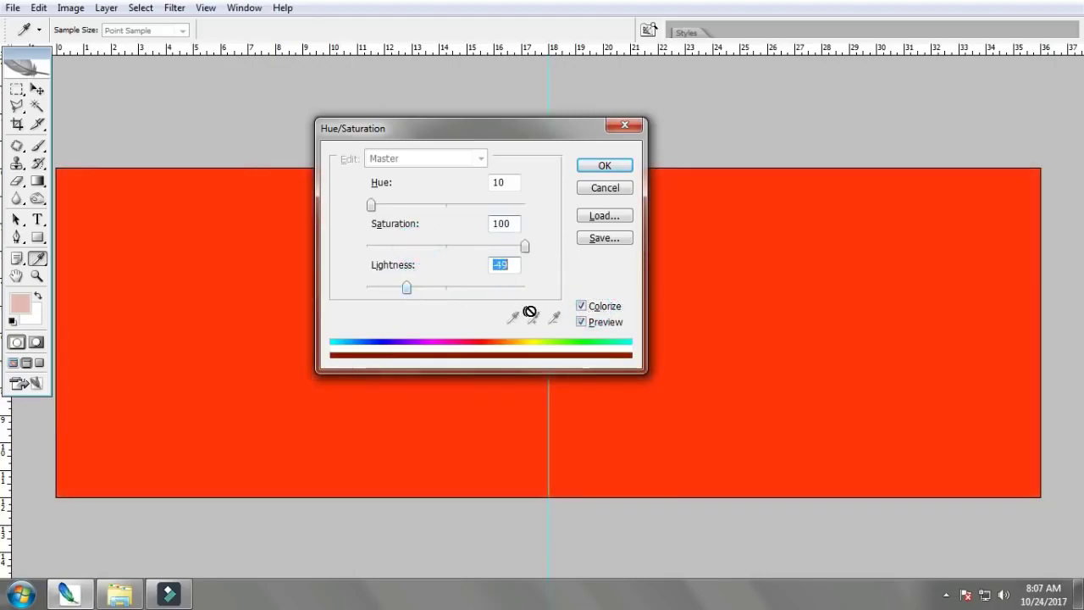
drag(371, 205, 392, 212)
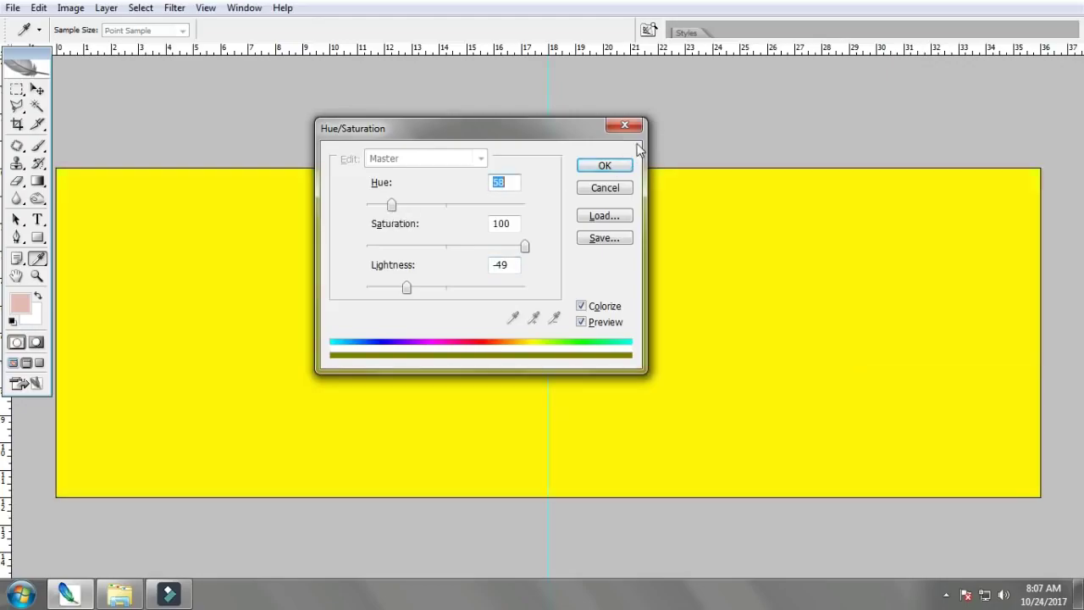
click(630, 132)
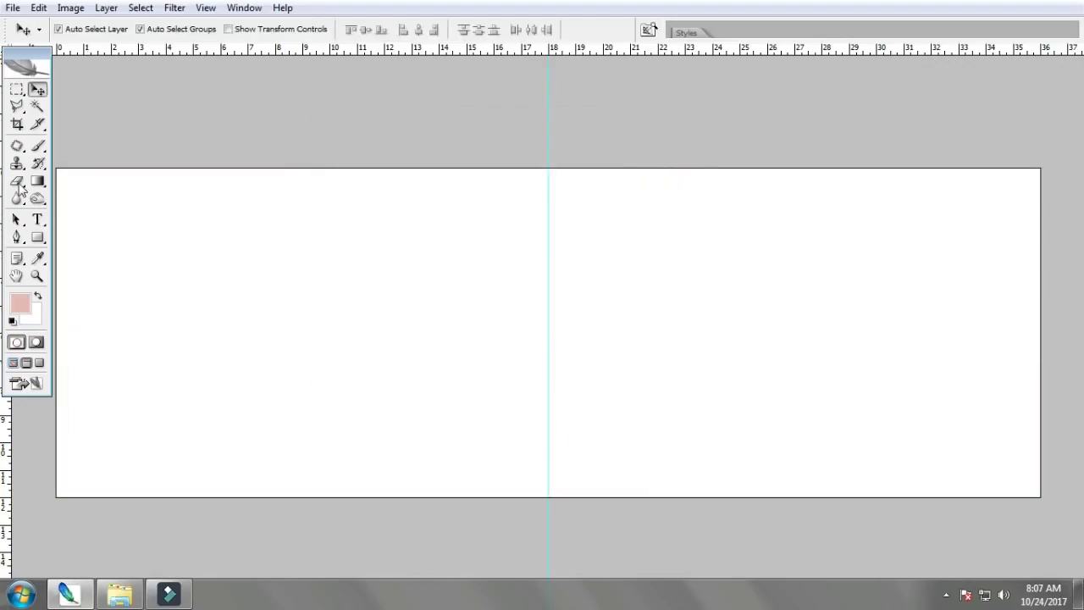
click(37, 181)
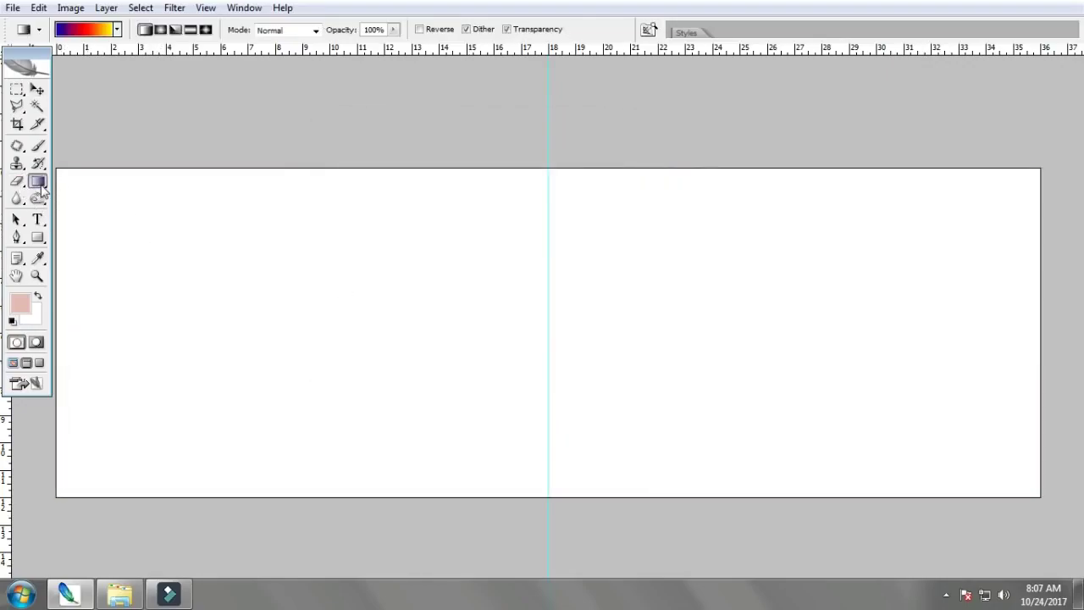
click(40, 184)
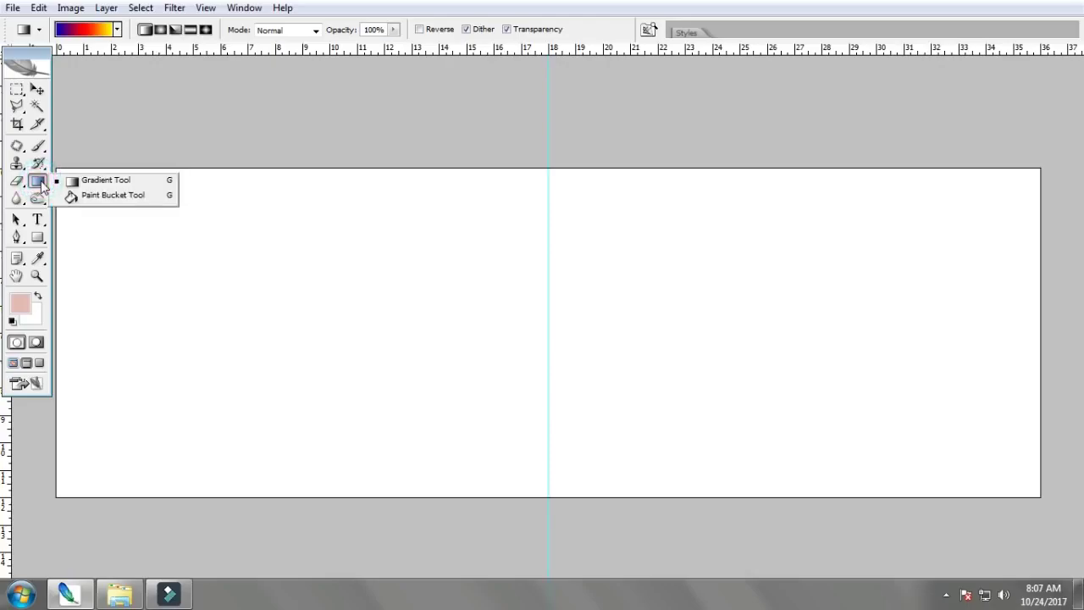
click(335, 290)
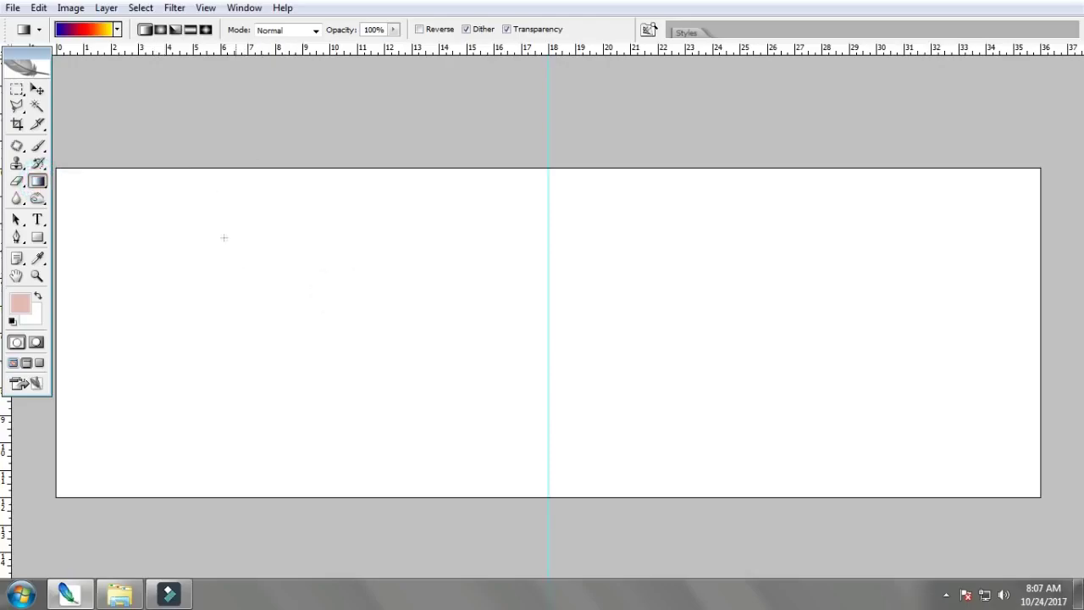
right_click(332, 276)
click(303, 119)
click(16, 105)
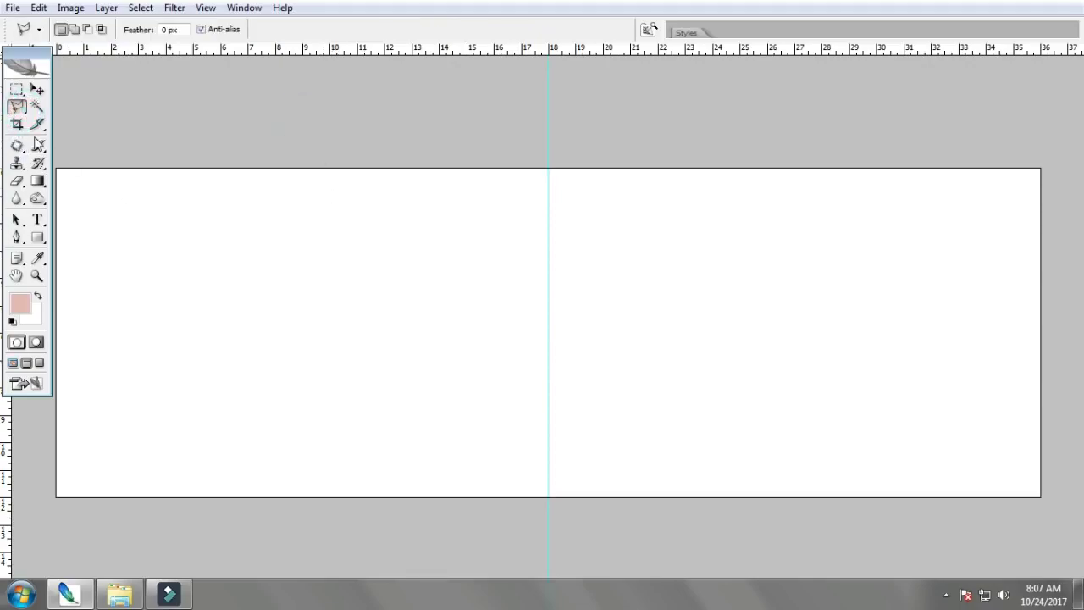
click(18, 125)
click(37, 126)
click(38, 146)
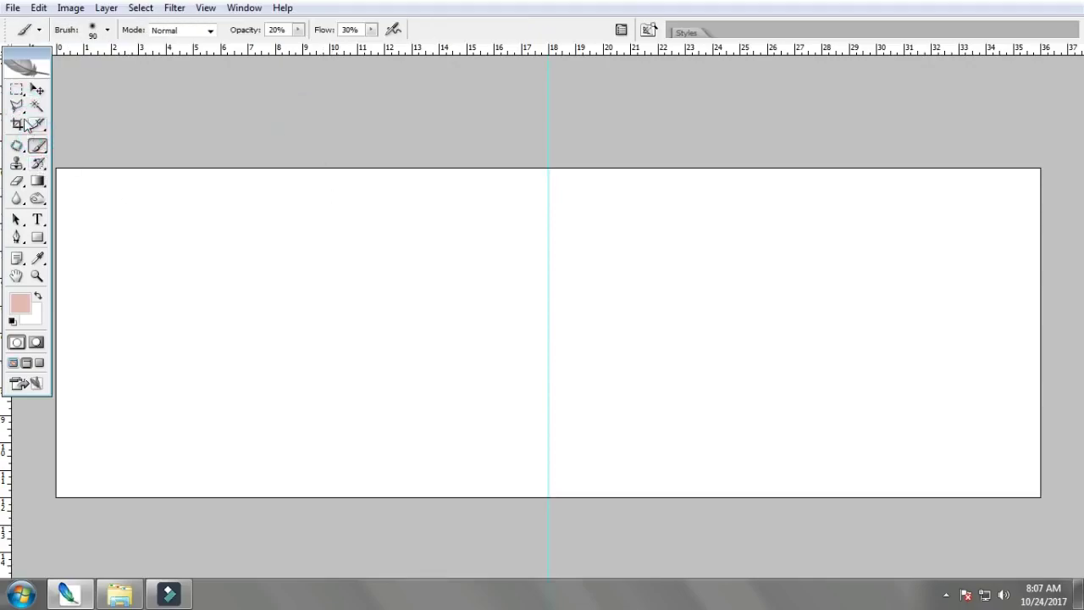
click(19, 125)
click(38, 107)
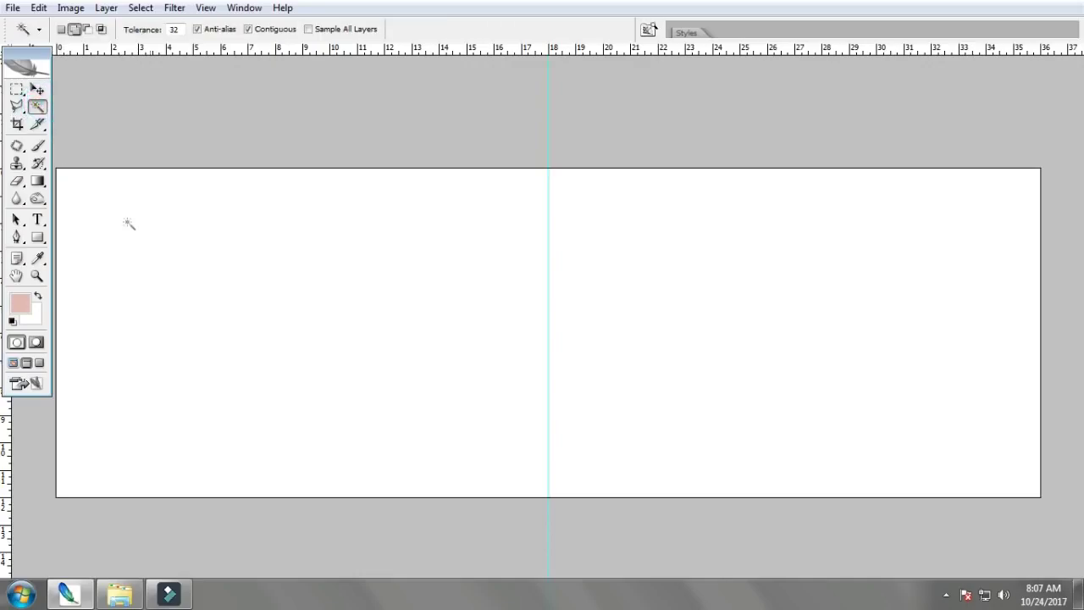
right_click(387, 307)
click(383, 275)
key(v)
click(360, 274)
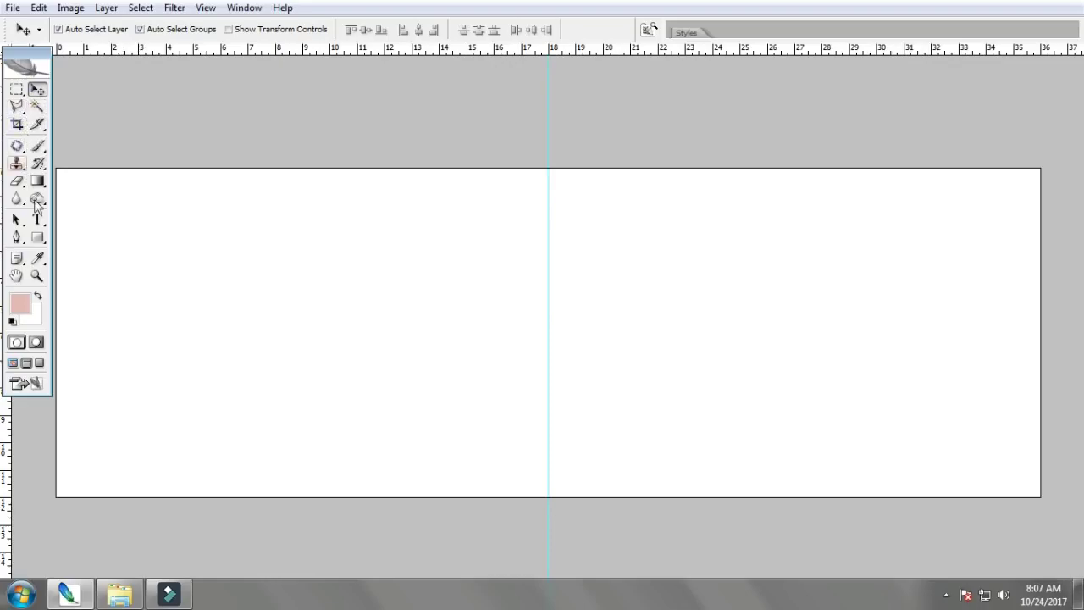
Step: Fill the canvas with a linear blue-red-yellow gradient running from its upper-left to its lower-right corner
key(g)
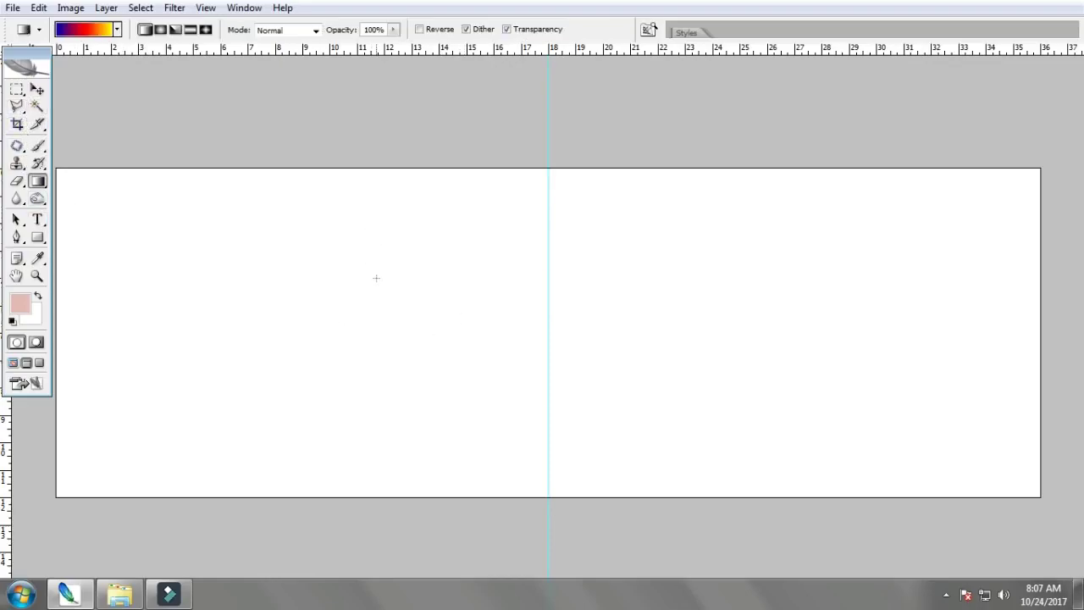
right_click(376, 278)
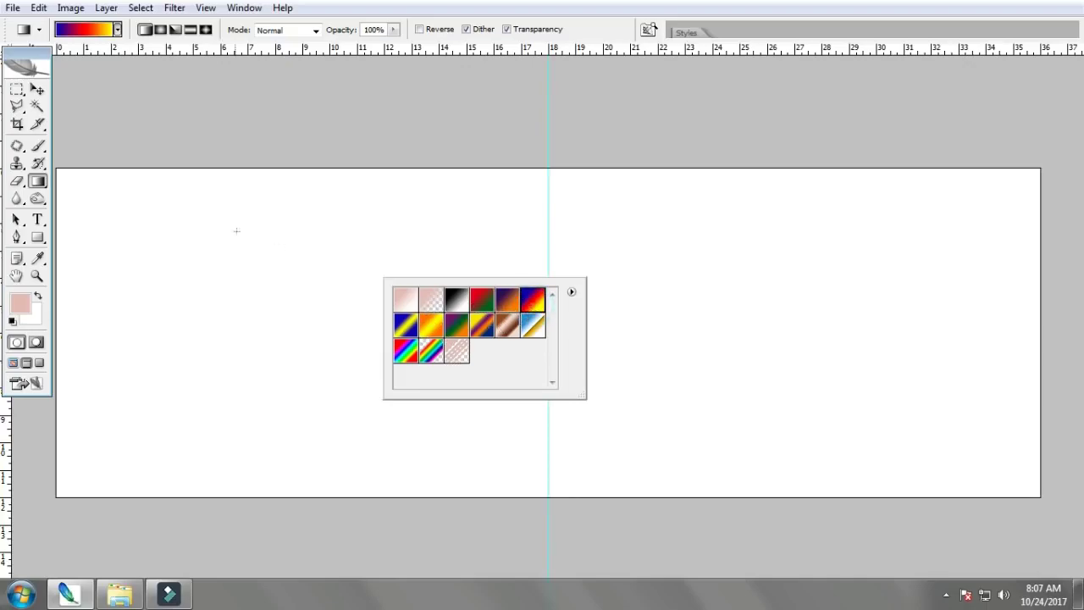
click(591, 280)
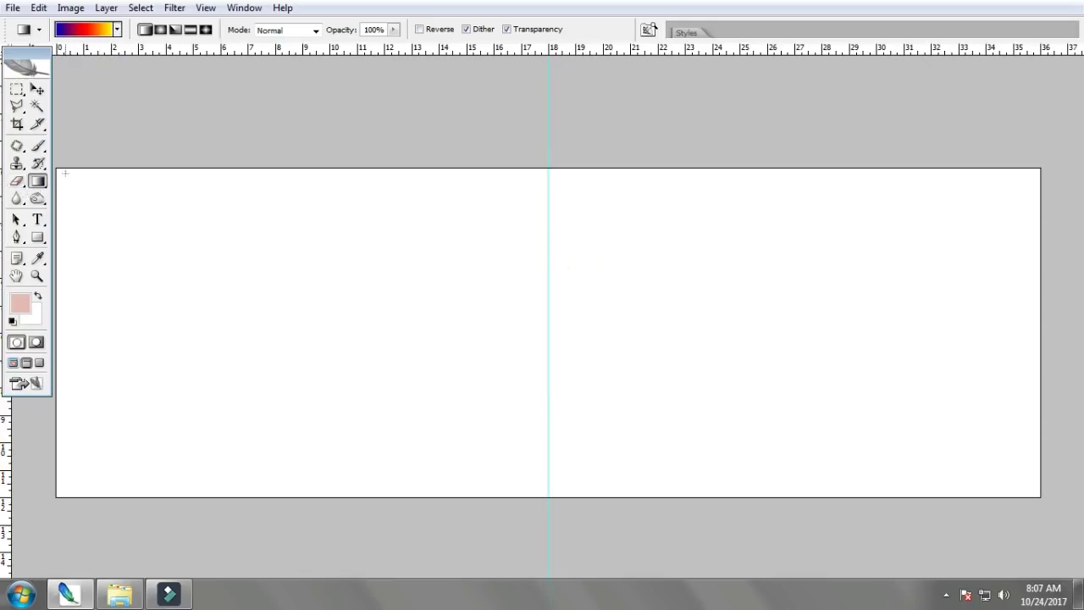
drag(62, 176, 1022, 485)
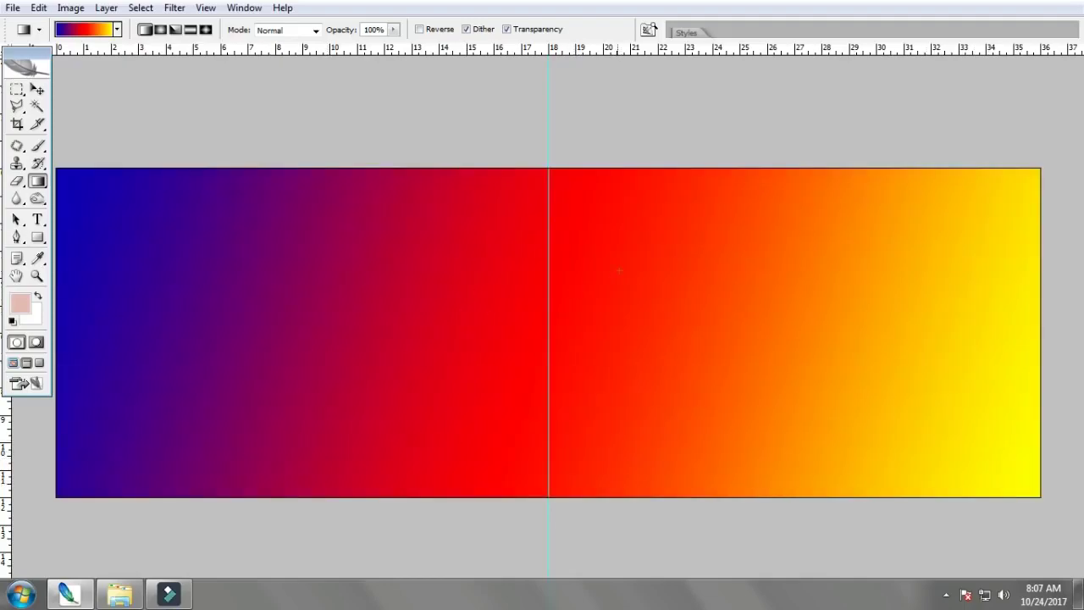
Step: Choose the blue-yellow-blue gradient preset and apply it across the canvas three times at different diagonal angles and lengths
right_click(382, 259)
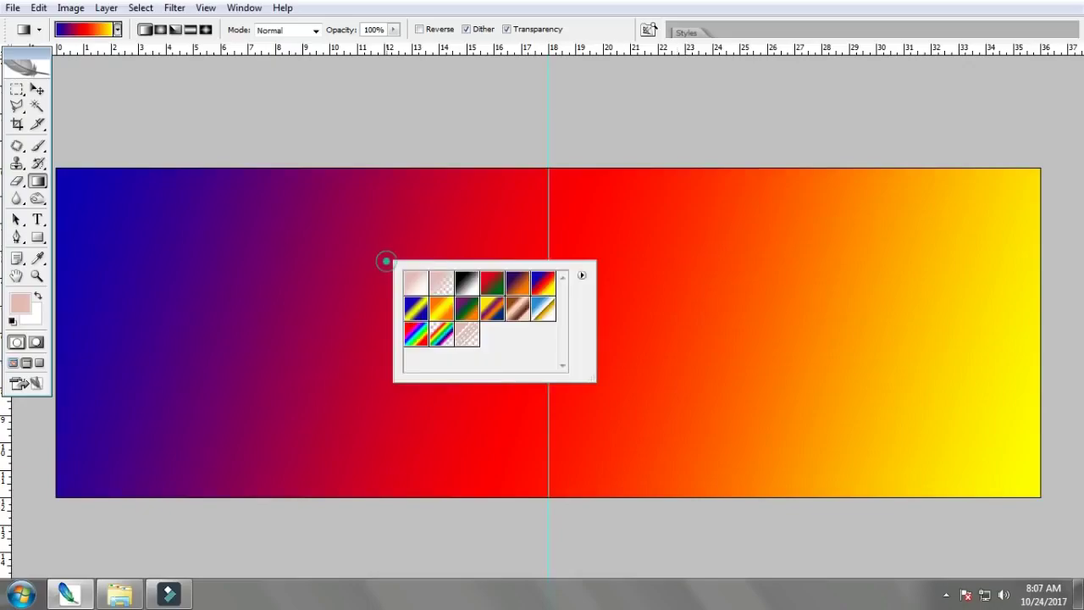
click(423, 315)
click(1002, 185)
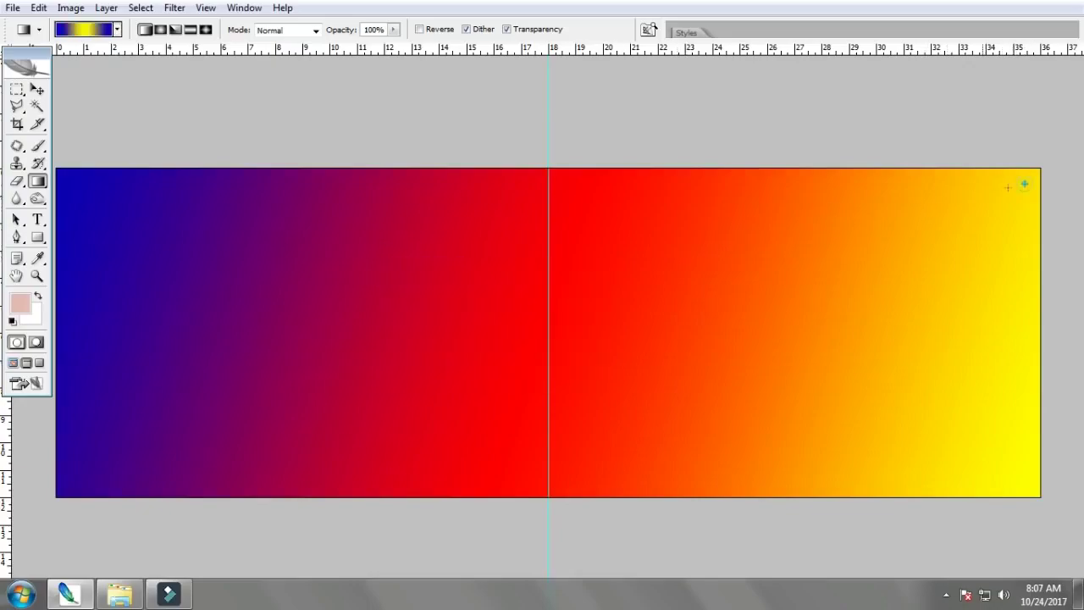
drag(1025, 184, 161, 407)
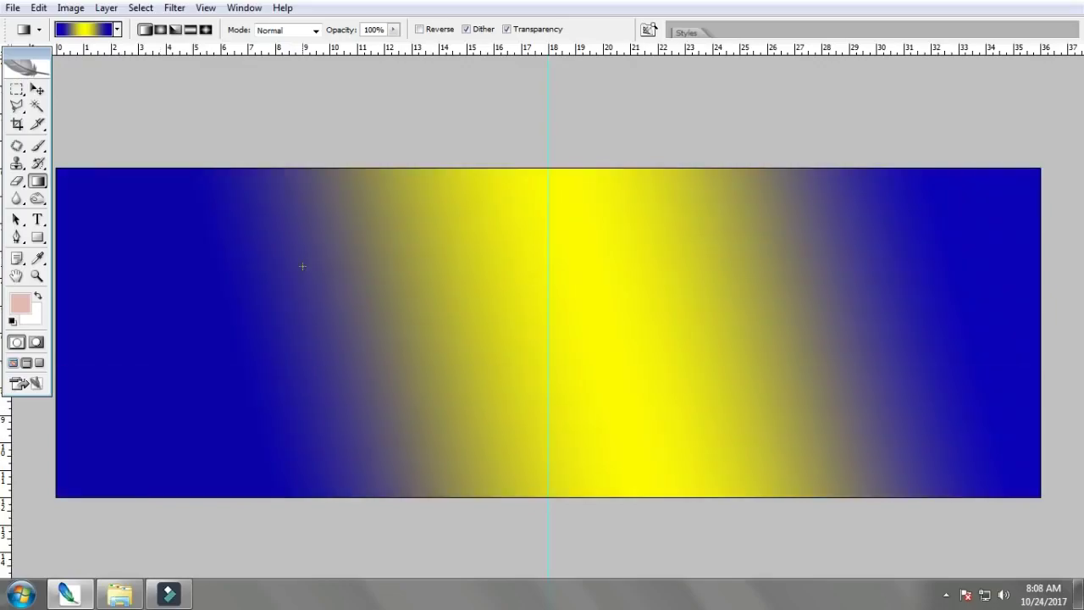
drag(363, 251, 628, 358)
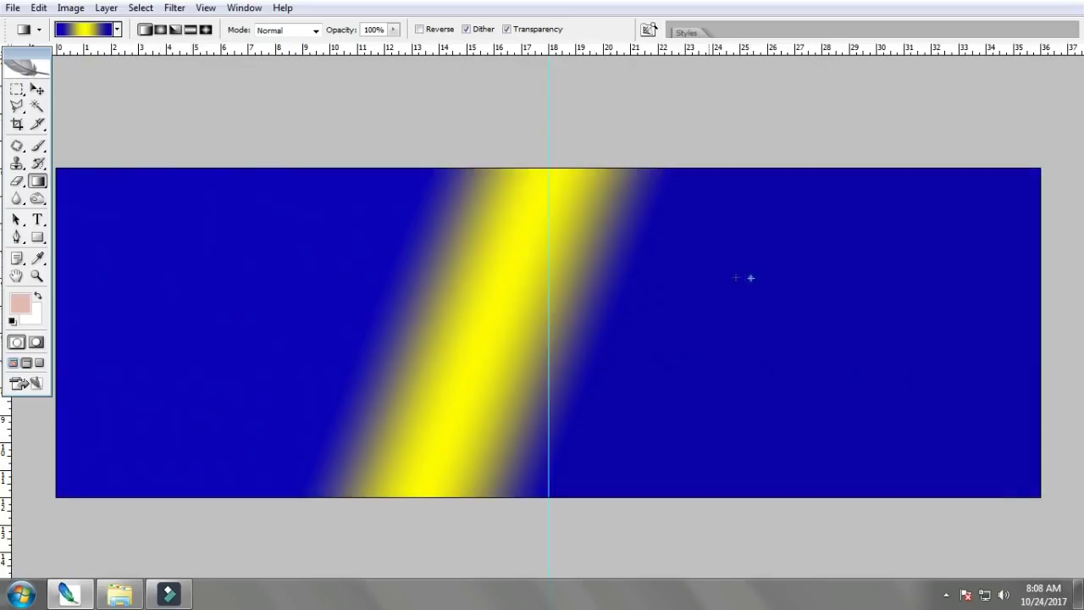
drag(750, 278, 259, 370)
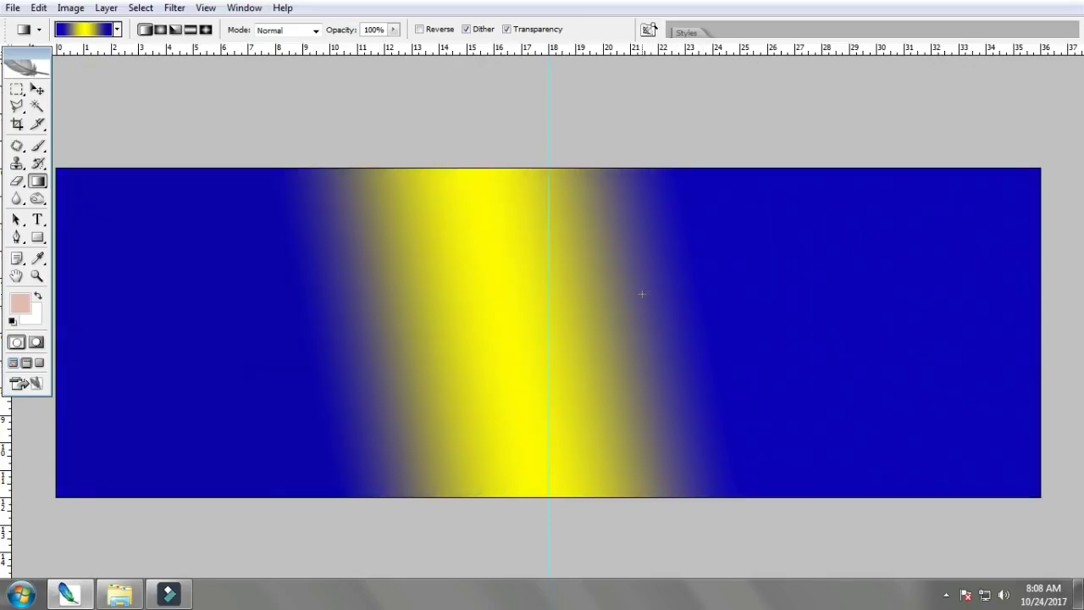
Step: Turn the whole background black by applying a Hue/Saturation lightness of -100
key(ctrl+u)
drag(430, 288, 367, 288)
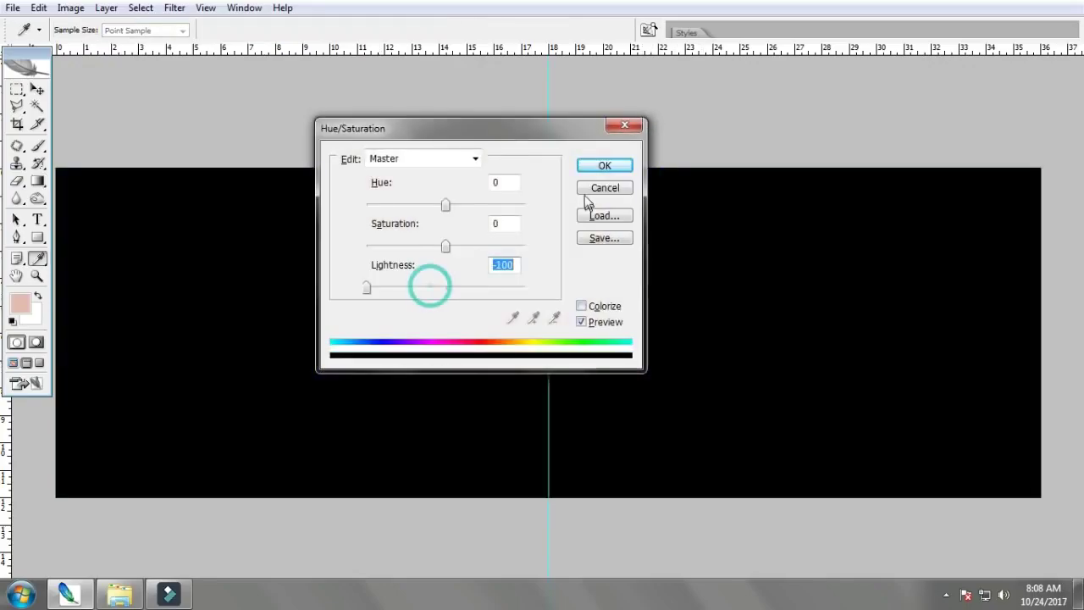
click(593, 170)
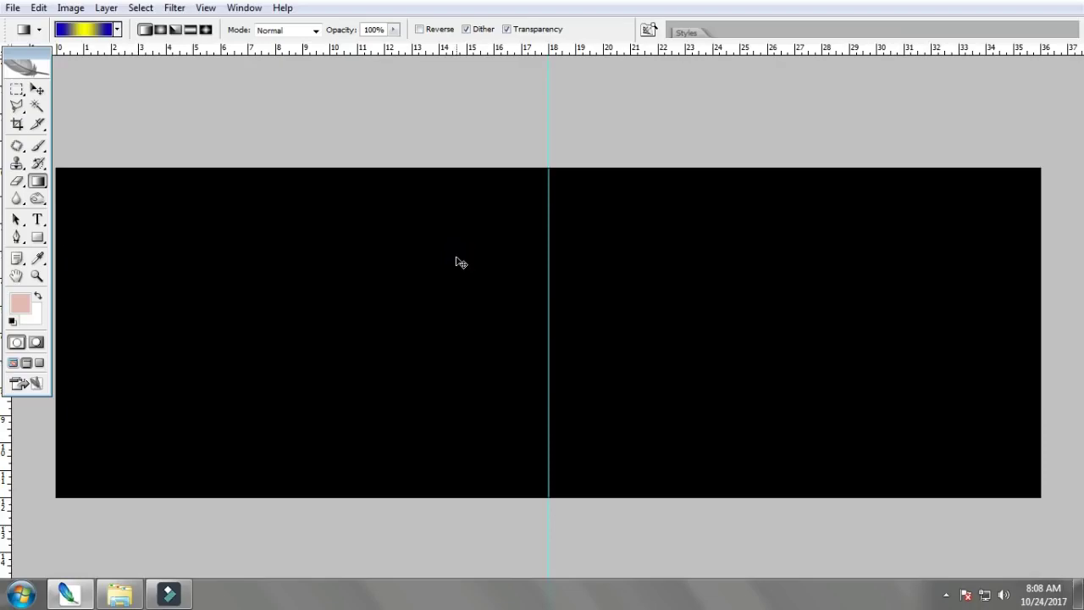
Step: Turn the background white with a Hue/Saturation lightness of +100, and switch to the Move tool
key(ctrl+u)
drag(460, 288, 525, 288)
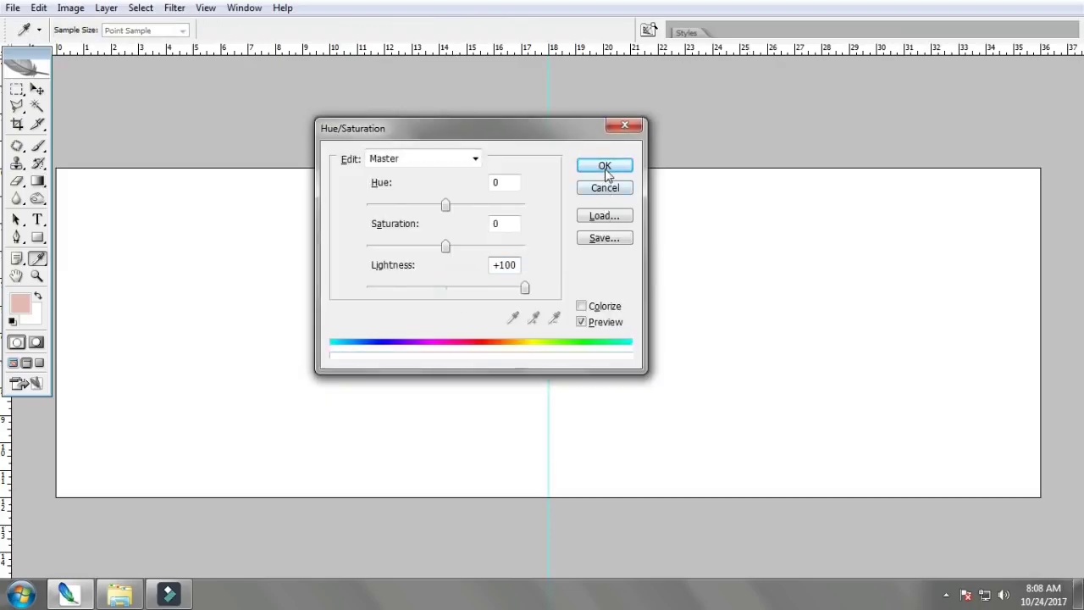
click(605, 166)
key(v)
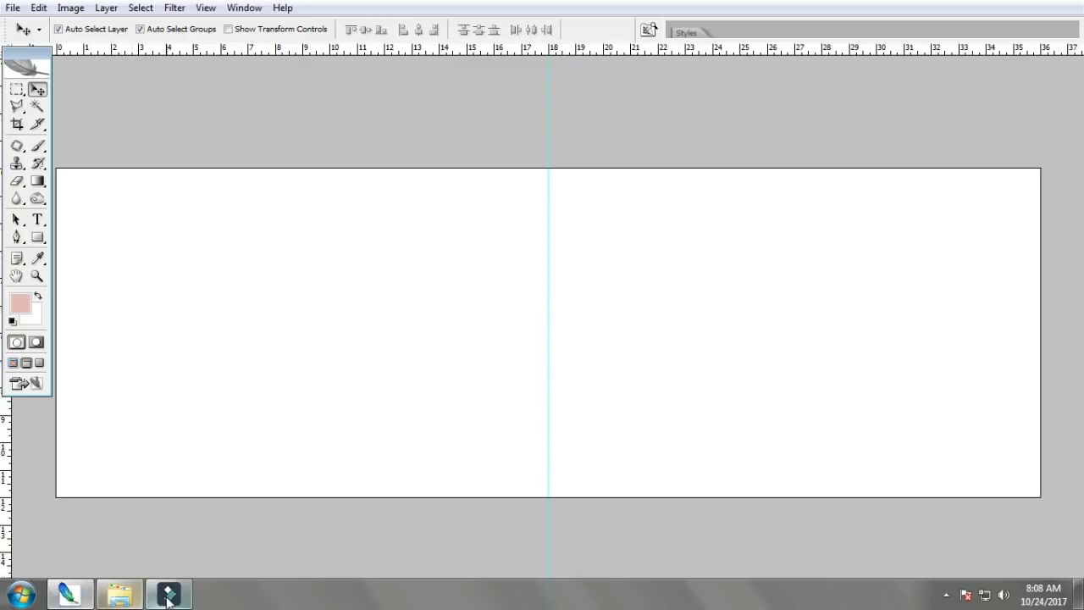
Step: Reorder the taskbar so that Wondershare Filmora comes before the other open programs, and return to the canvas
drag(168, 595, 71, 596)
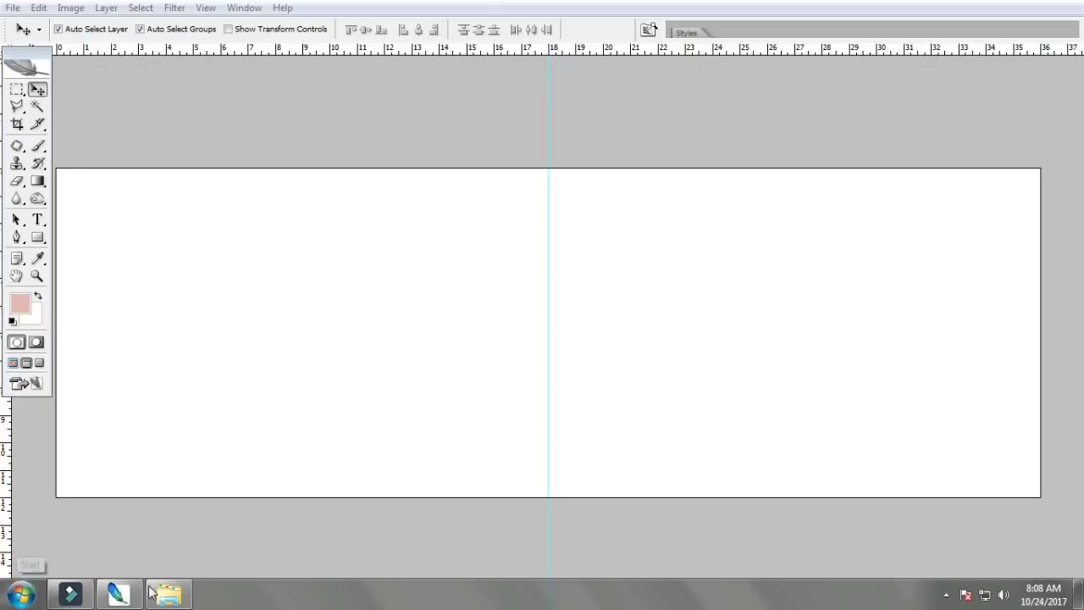
click(387, 270)
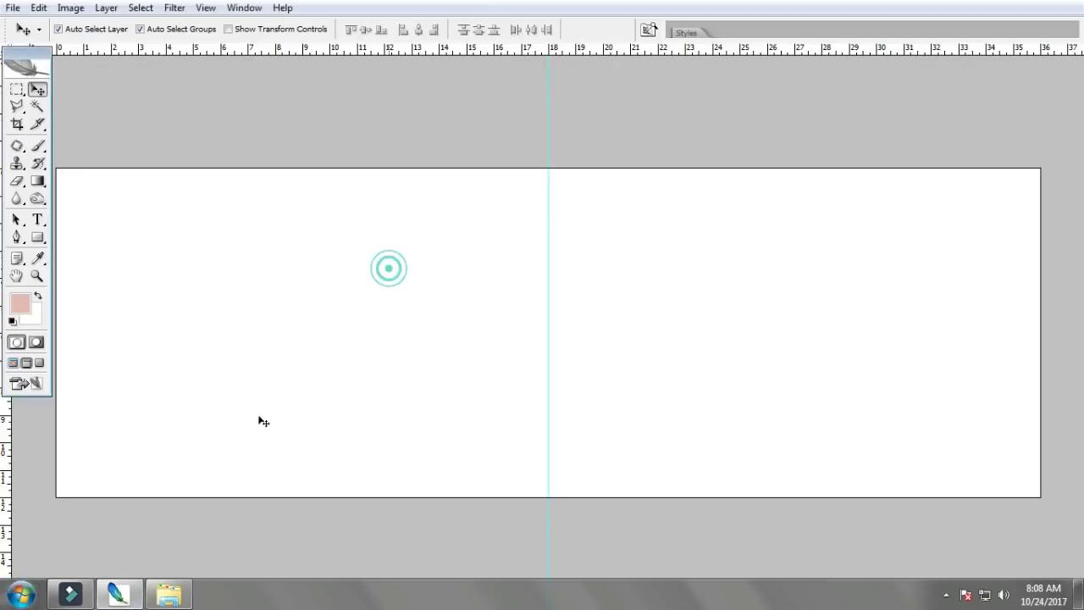
Step: Launch Google Chrome and go from the Google home page to Google Images
click(22, 594)
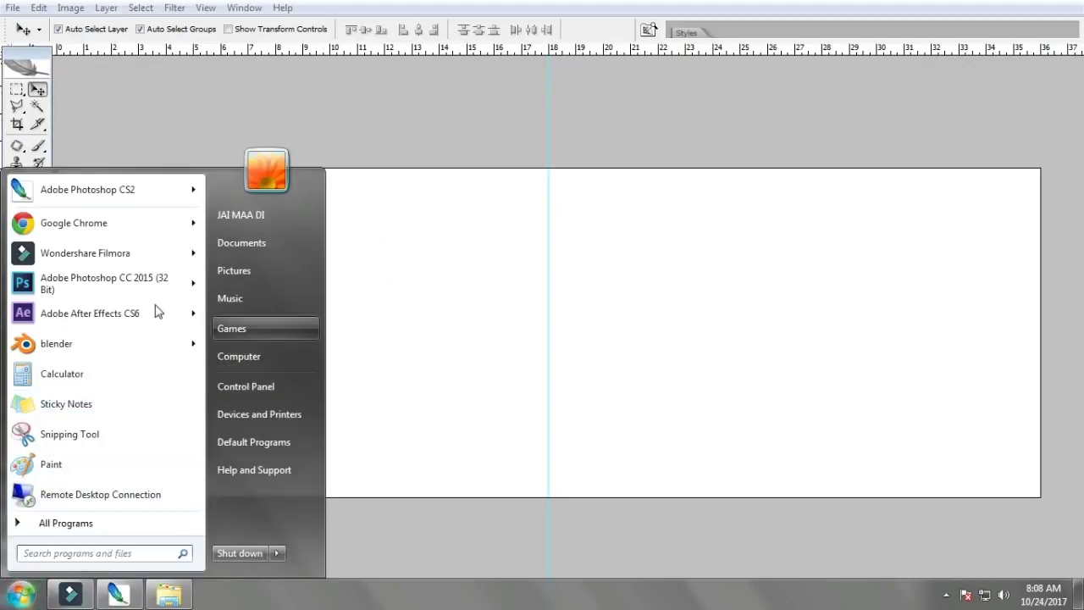
click(117, 217)
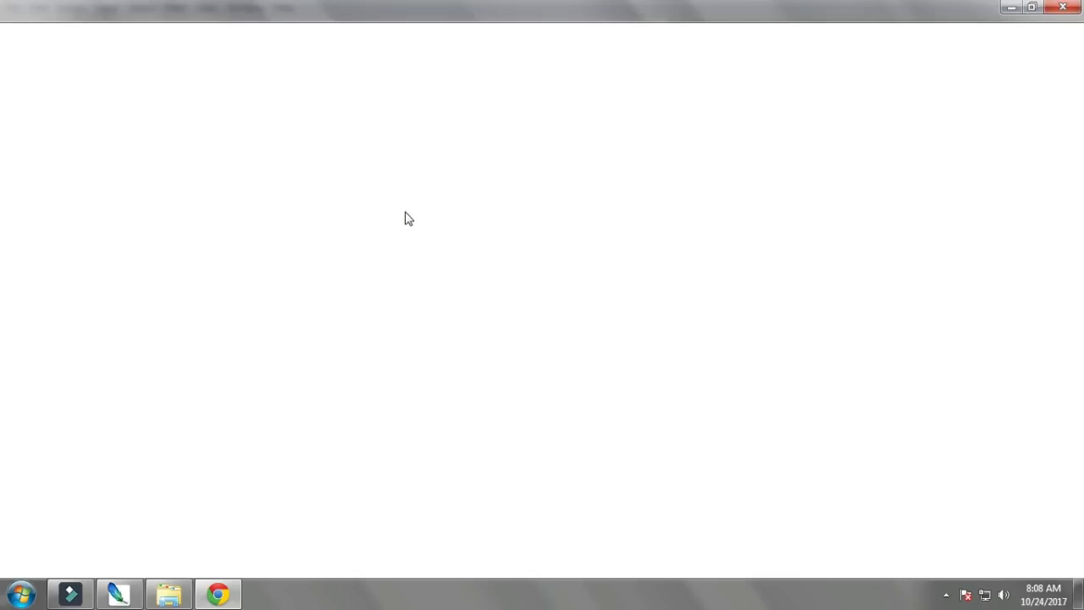
click(174, 12)
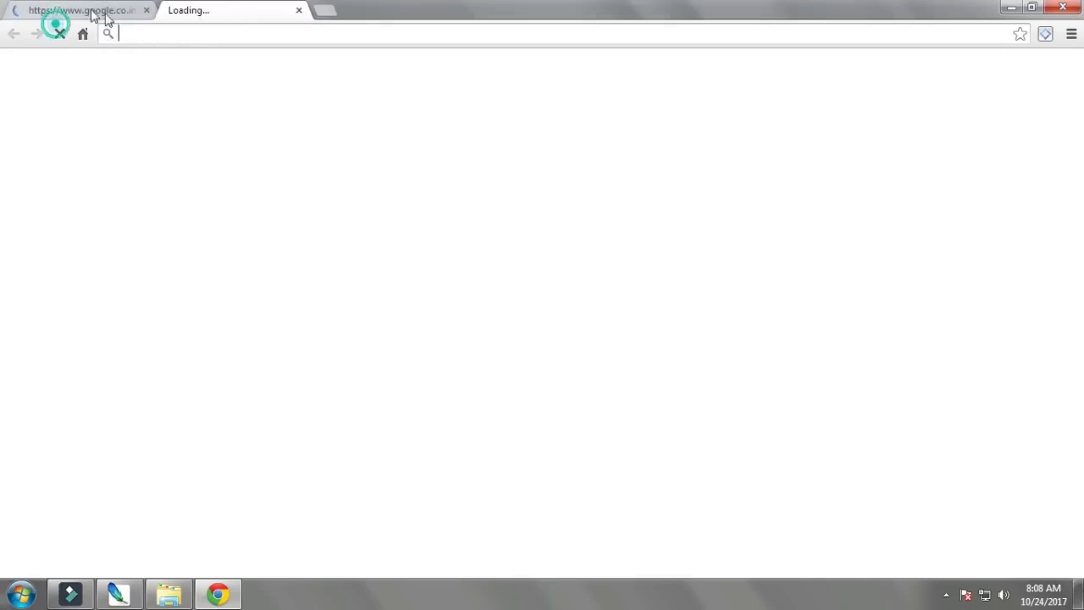
click(93, 12)
click(172, 33)
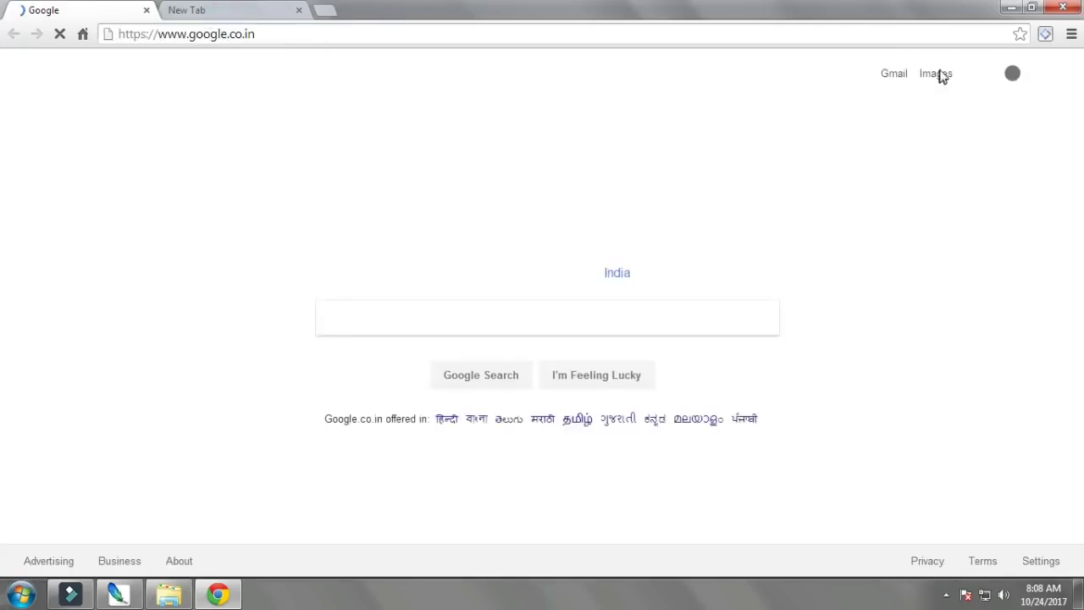
click(933, 75)
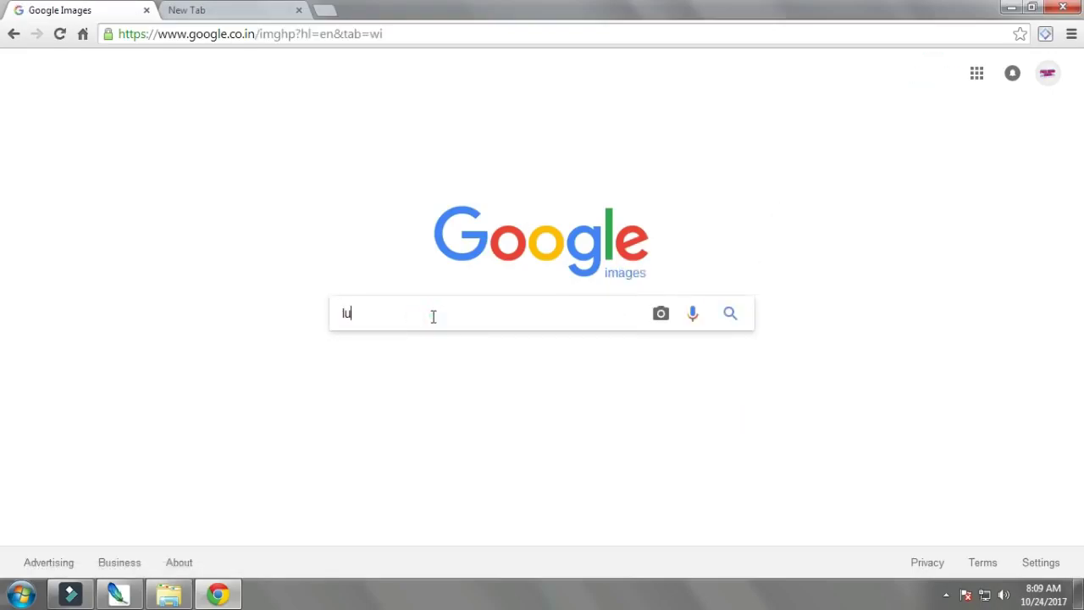
Step: Search Google Images for "background" and look through the first results
key(BackSpace)
key(BackSpace)
text(back)
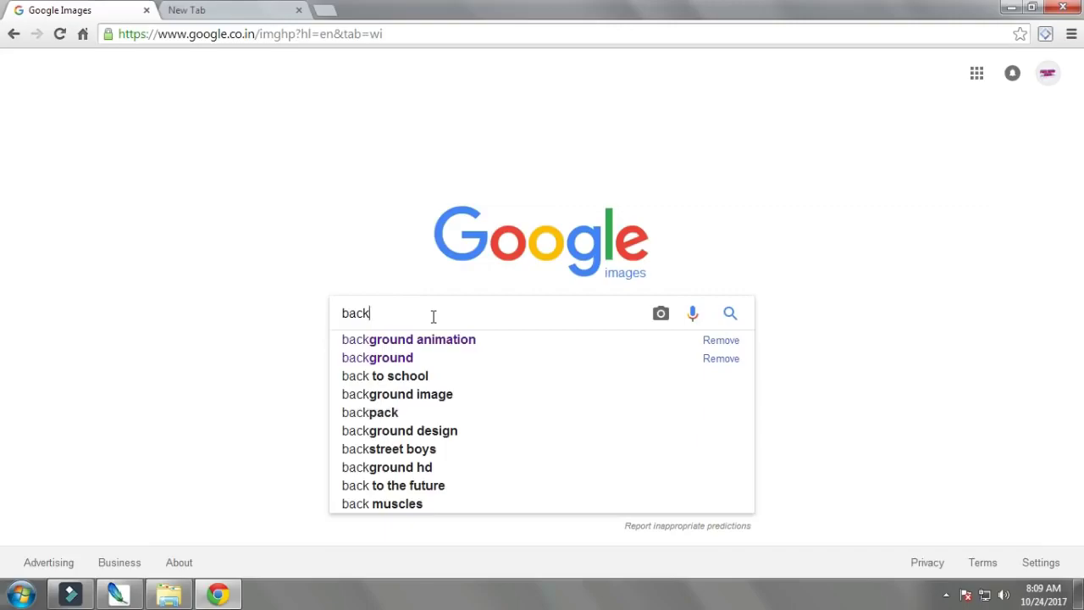
key(Down)
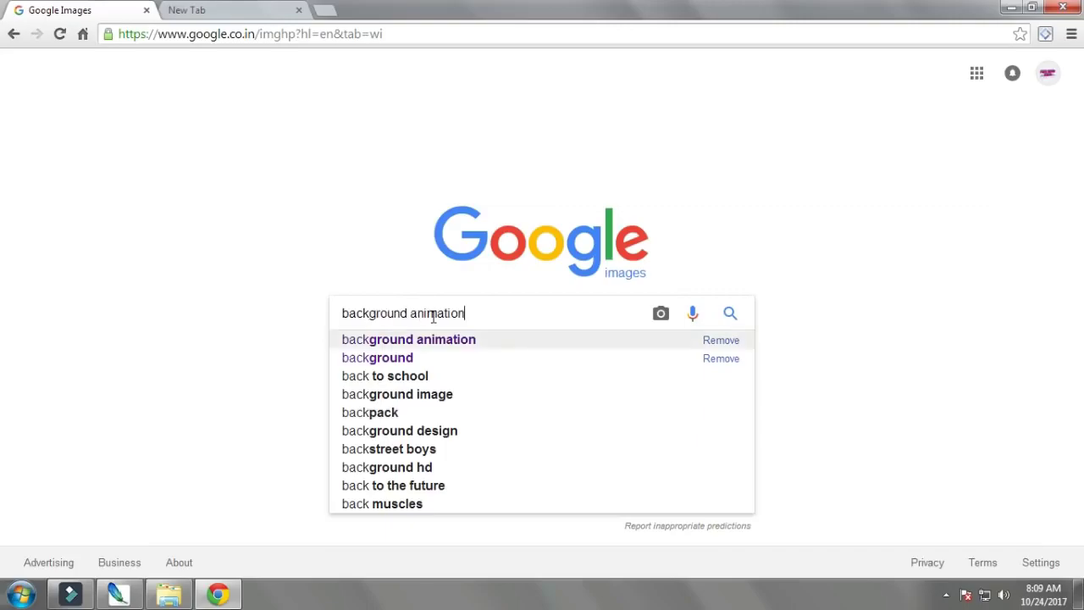
key(Down)
key(Return)
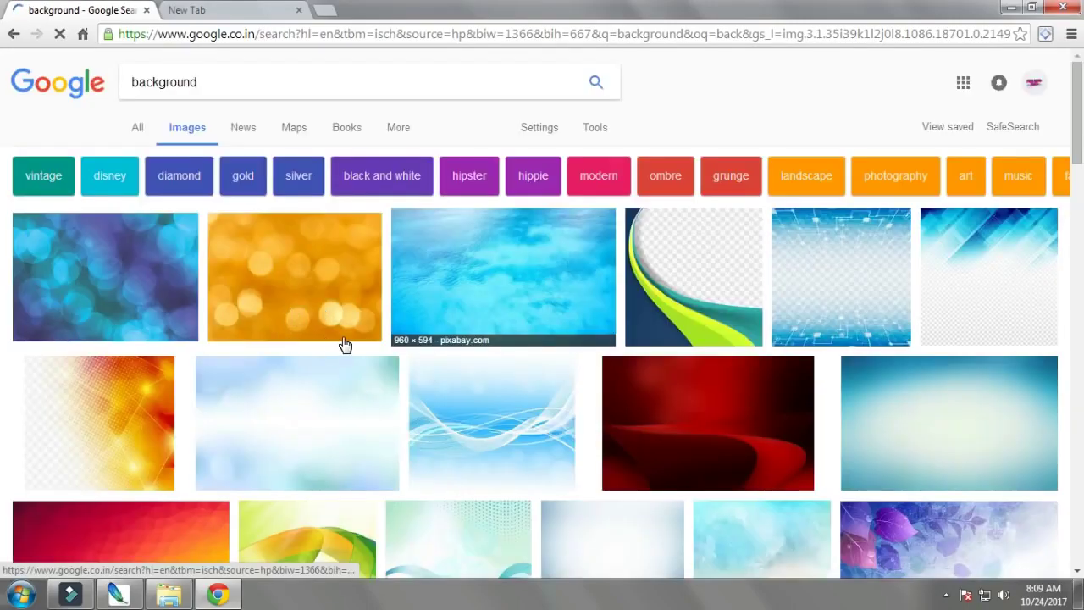
scroll(157, 330, down, 1)
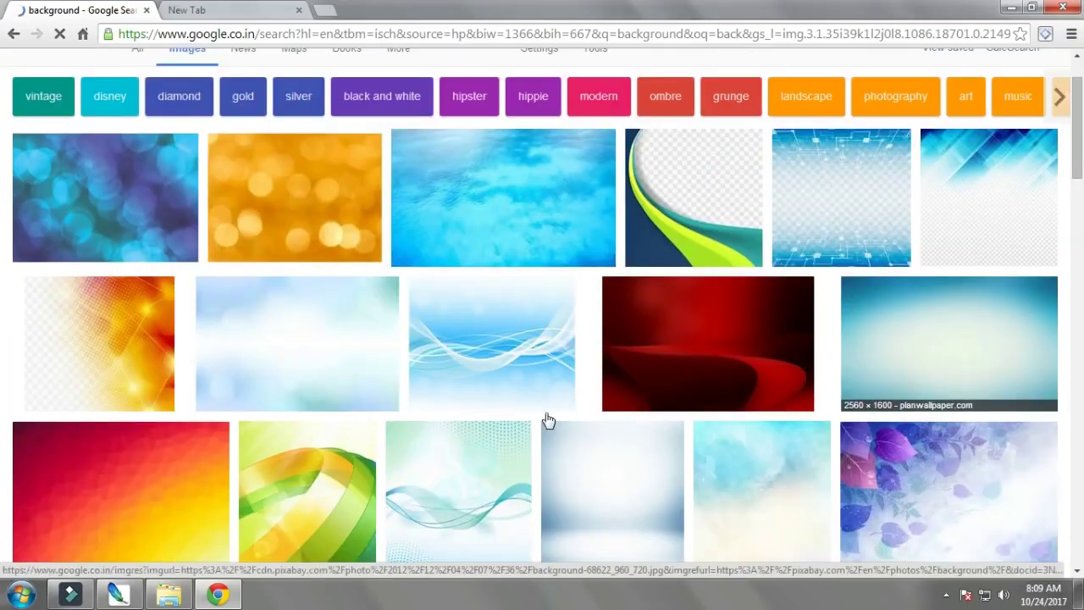
Step: View the blue and purple bokeh image from the first result at full size and save it as pexels-photo-370799 JPEG in Downloads
scroll(152, 416, down, 1)
scroll(133, 194, up, 2)
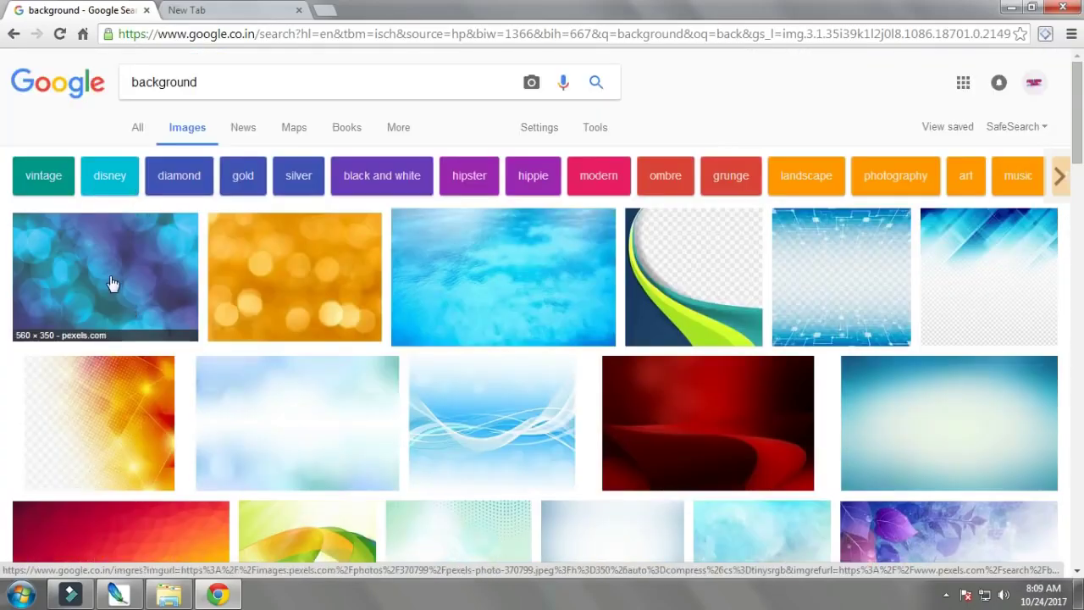
click(188, 335)
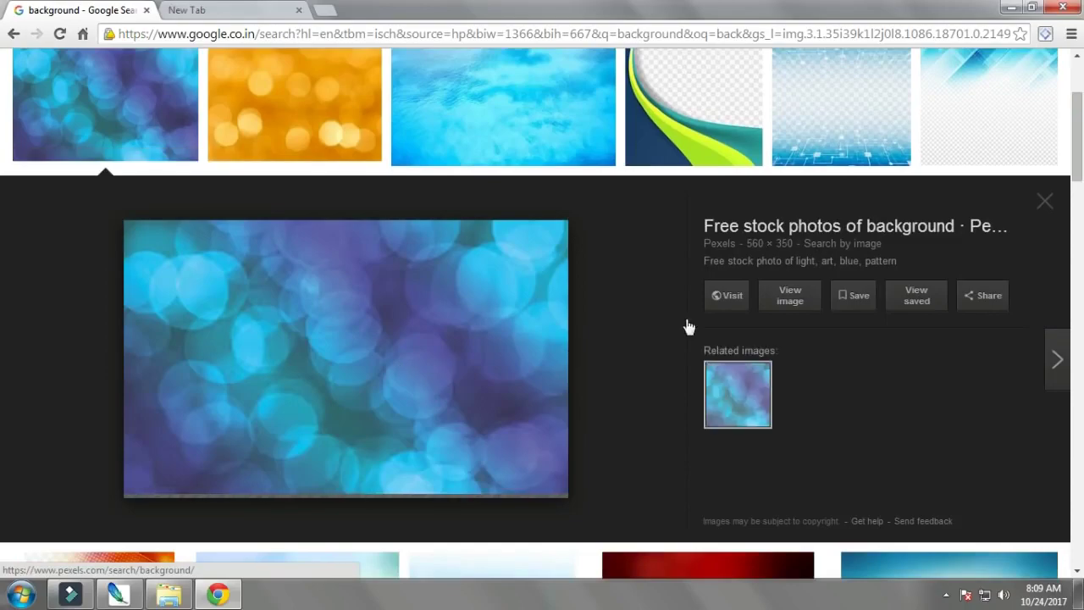
click(788, 300)
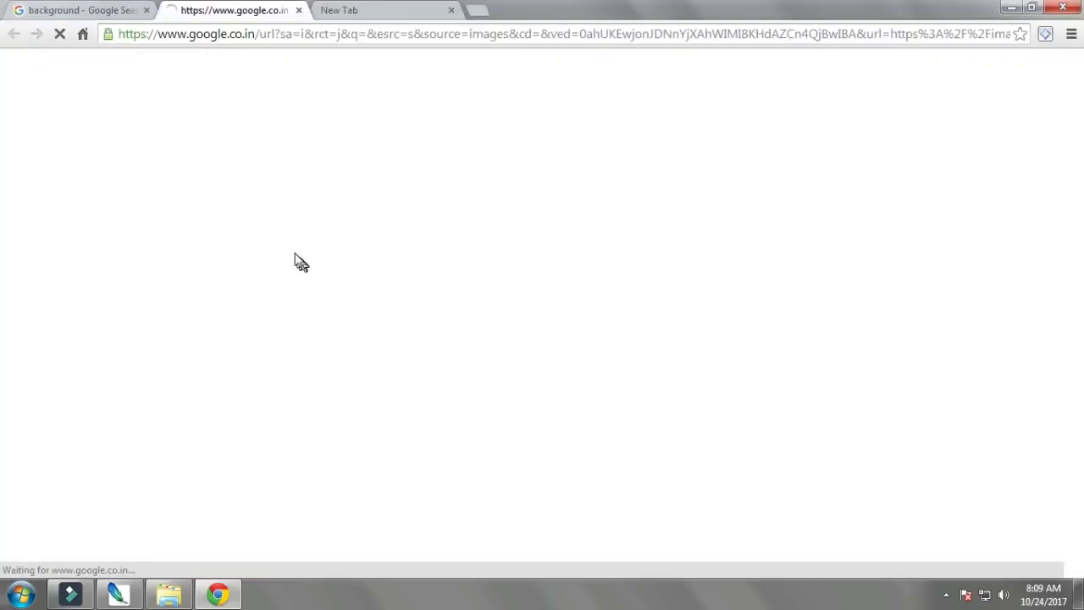
right_click(241, 155)
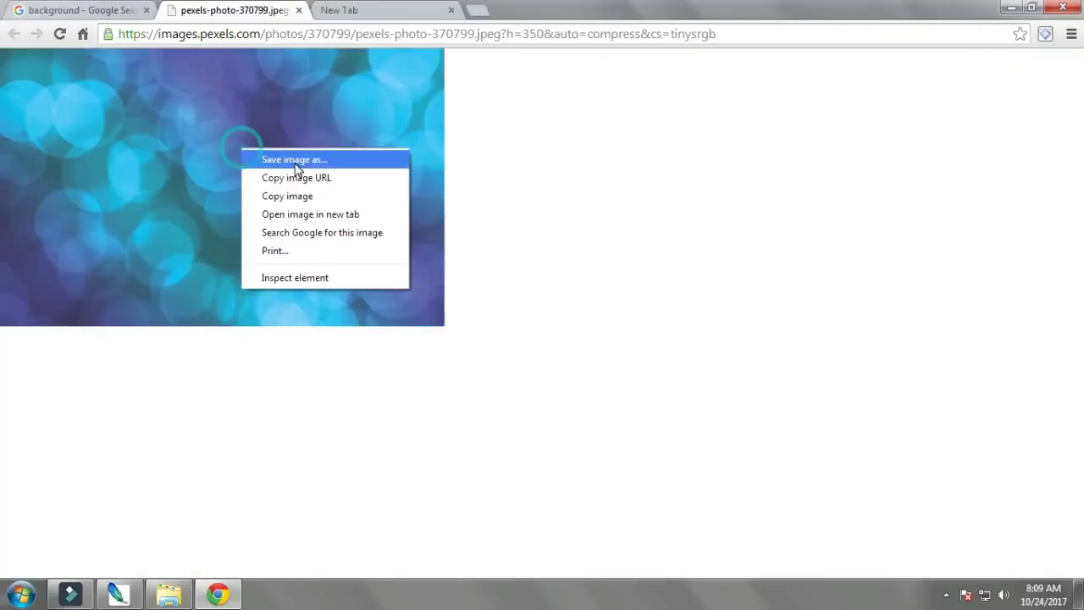
click(297, 169)
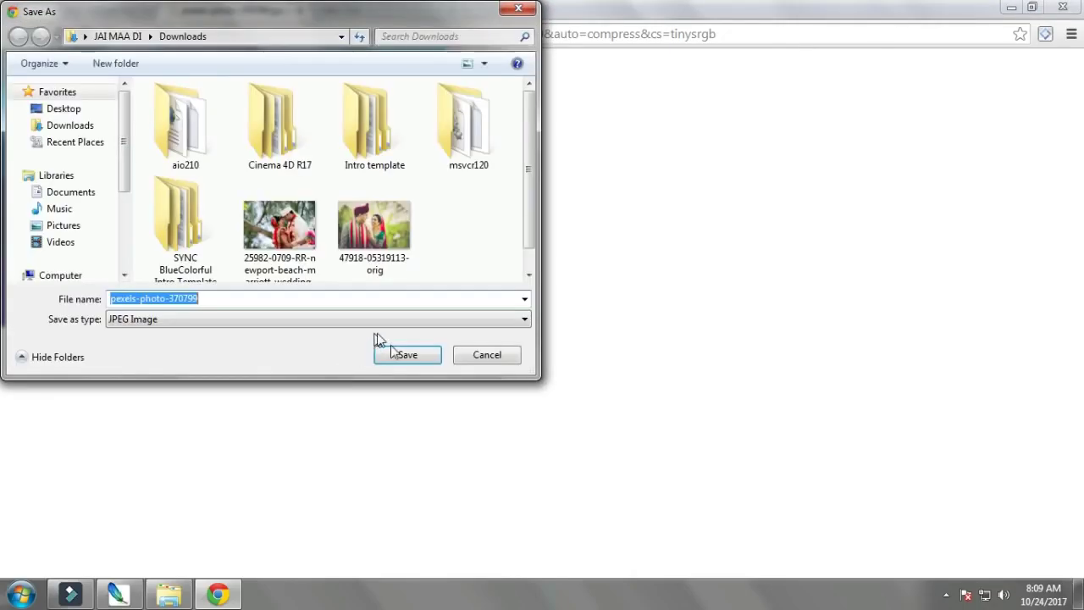
click(398, 362)
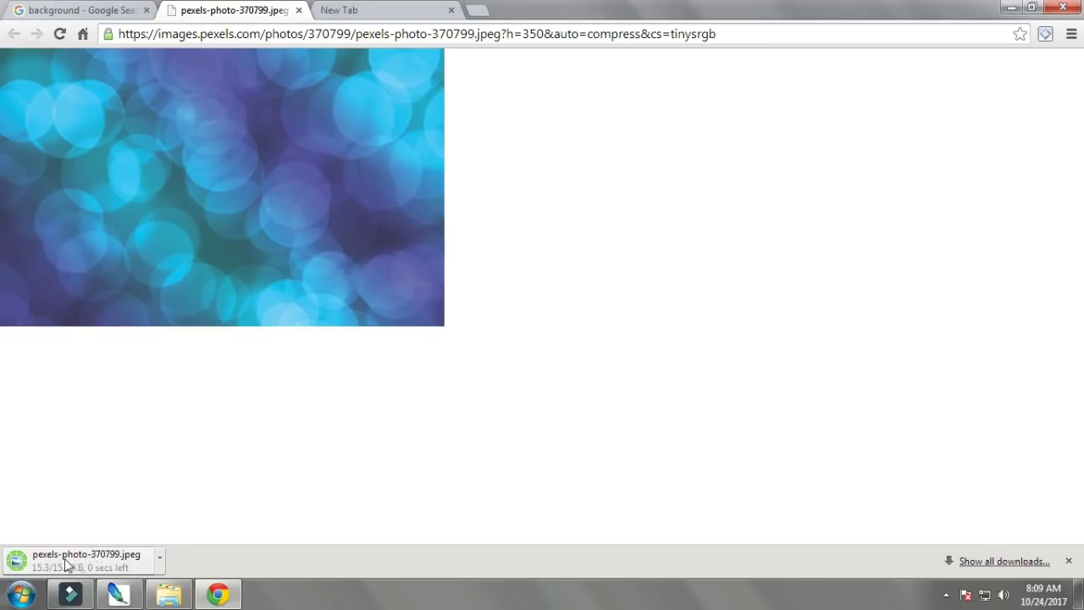
drag(61, 554, 121, 599)
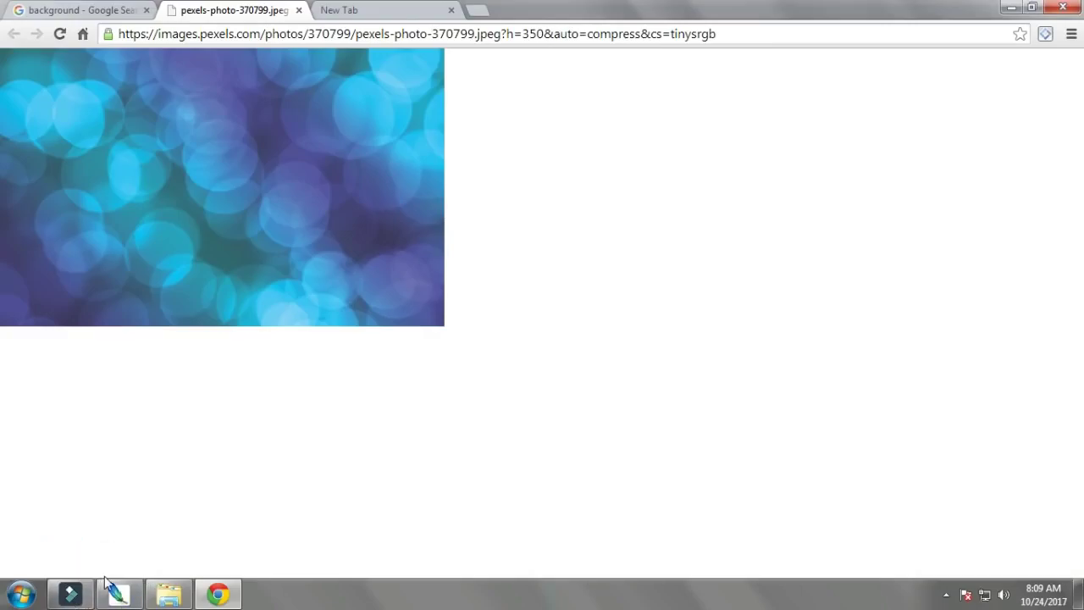
click(104, 594)
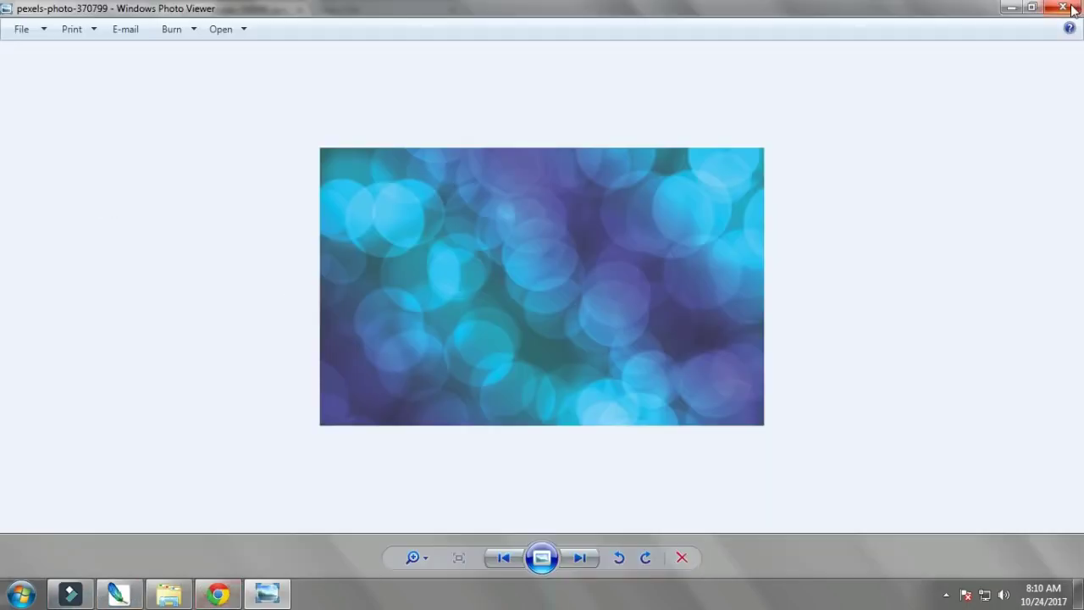
click(1072, 11)
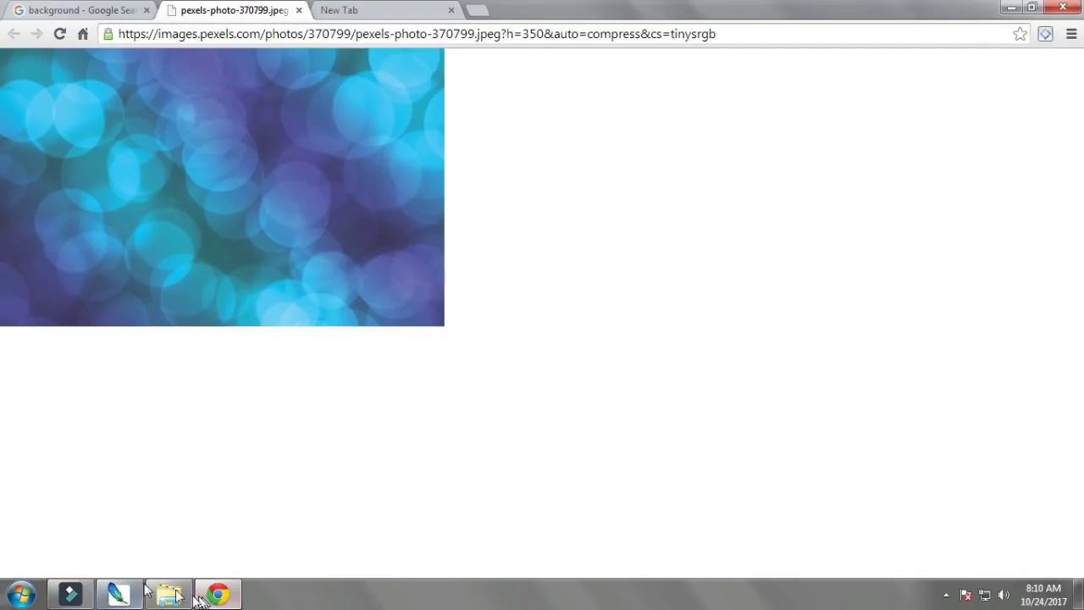
Step: Open the Downloads folder in Windows Explorer
click(21, 594)
click(274, 362)
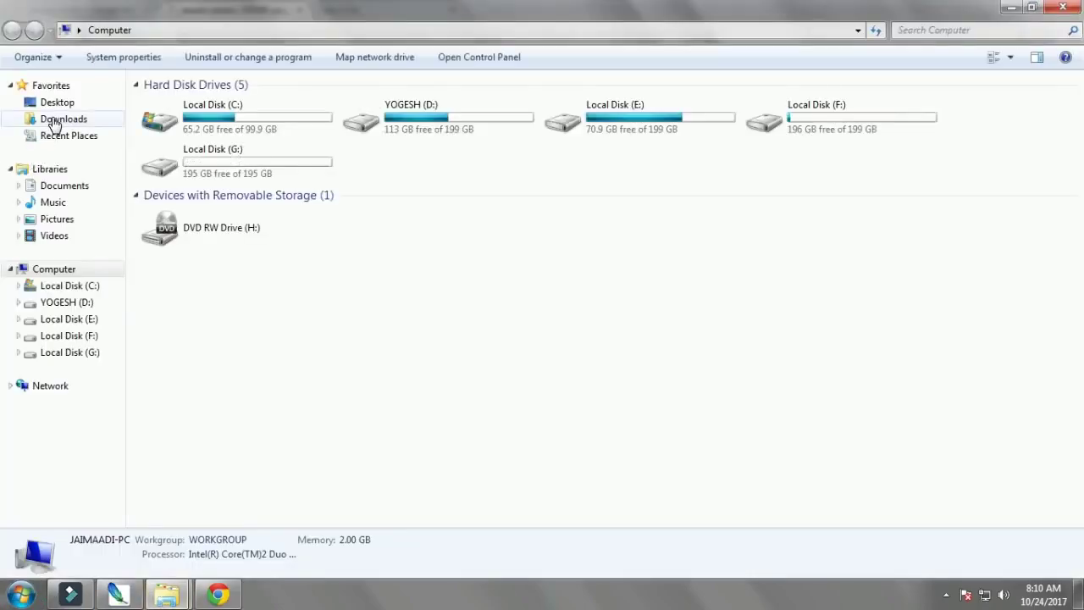
click(54, 119)
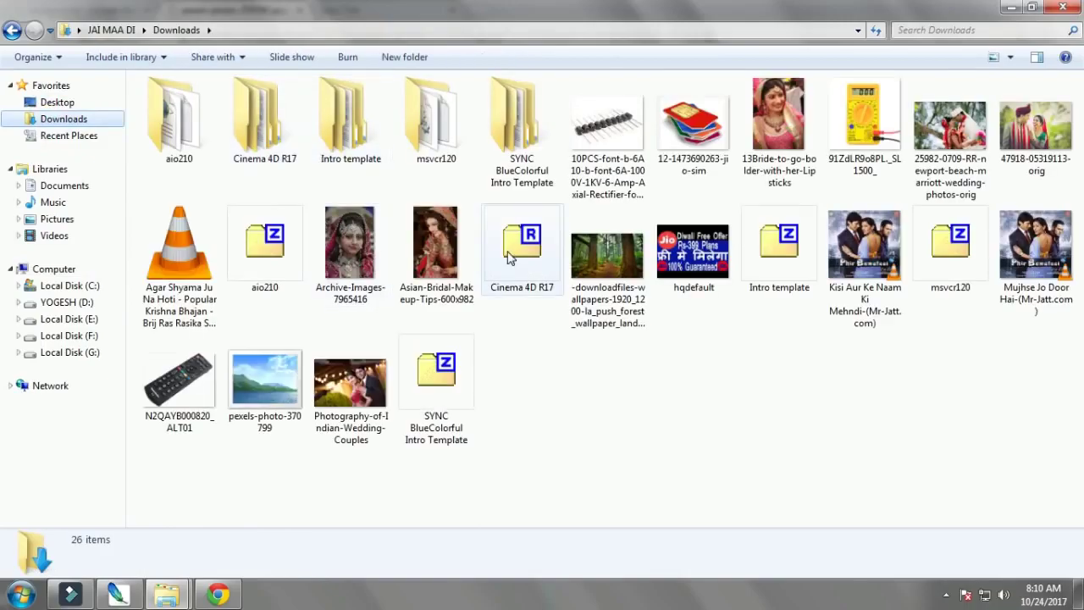
Step: Bring pexels-photo-370799 from Downloads into Photoshop, dismissing the Filmora activation notice, and place it on the album page just right of the centre guide
mouse_move(265, 385)
mouse_down()
mouse_move(85, 593)
mouse_move(148, 601)
mouse_move(72, 597)
mouse_move(119, 601)
mouse_up()
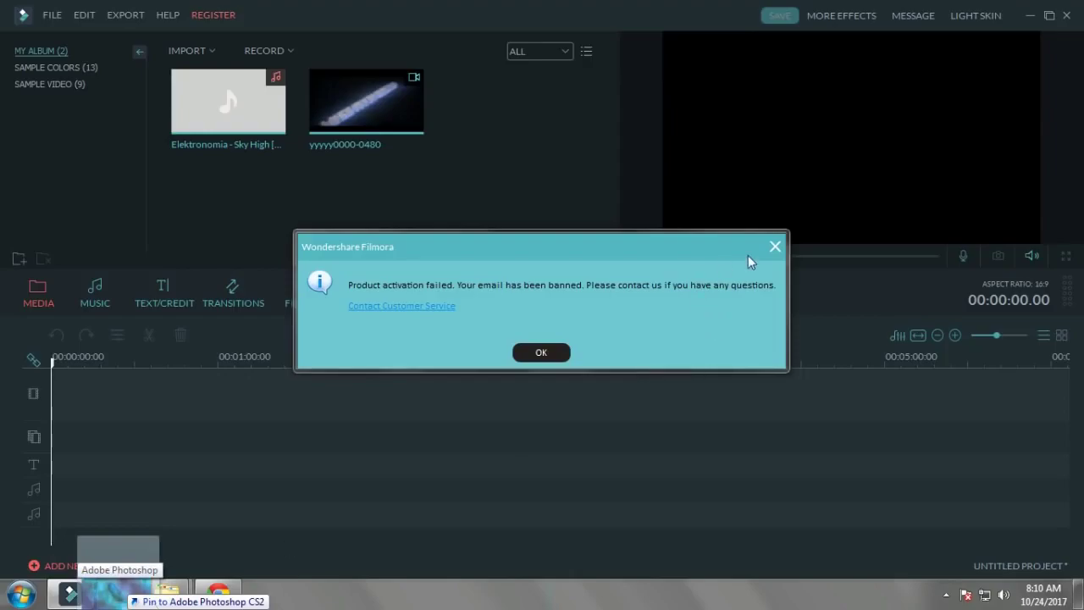
click(775, 247)
click(1030, 16)
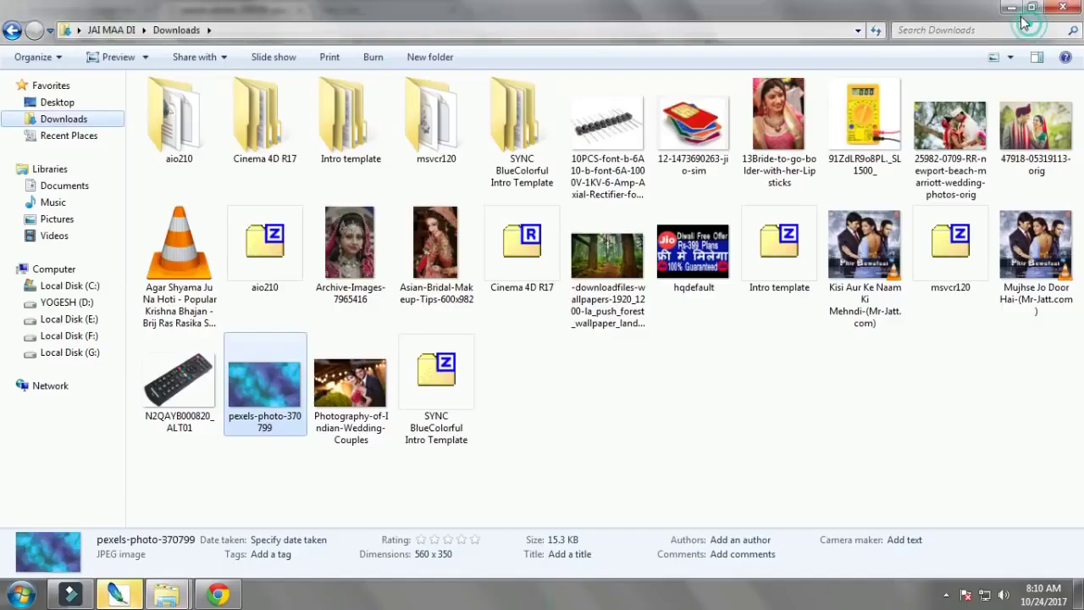
drag(237, 415, 436, 266)
drag(385, 194, 640, 293)
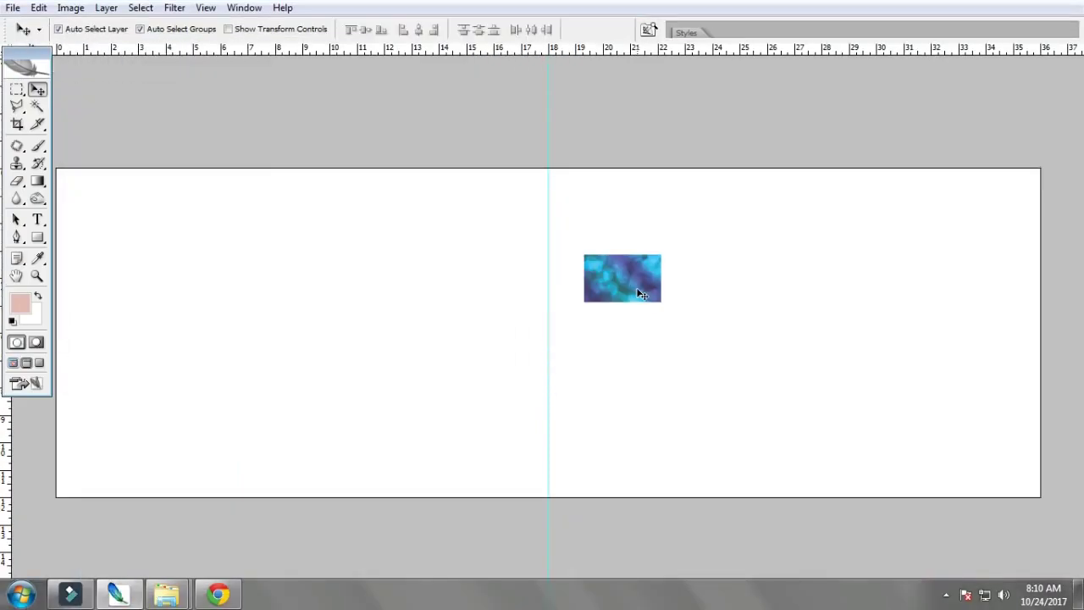
Step: Enlarge the bokeh image with Free Transform until it covers the whole album page
key(ctrl+t)
key(ctrl+minus)
drag(879, 207, 968, 185)
drag(818, 246, 601, 329)
drag(750, 267, 1025, 182)
double_click(816, 314)
Step: Narrow the bokeh image with a second Free Transform so its right edge lies closer to the page edge, and apply it
key(ctrl+plus)
key(ctrl+t)
key(ctrl+minus)
key(space)
drag(886, 320, 792, 302)
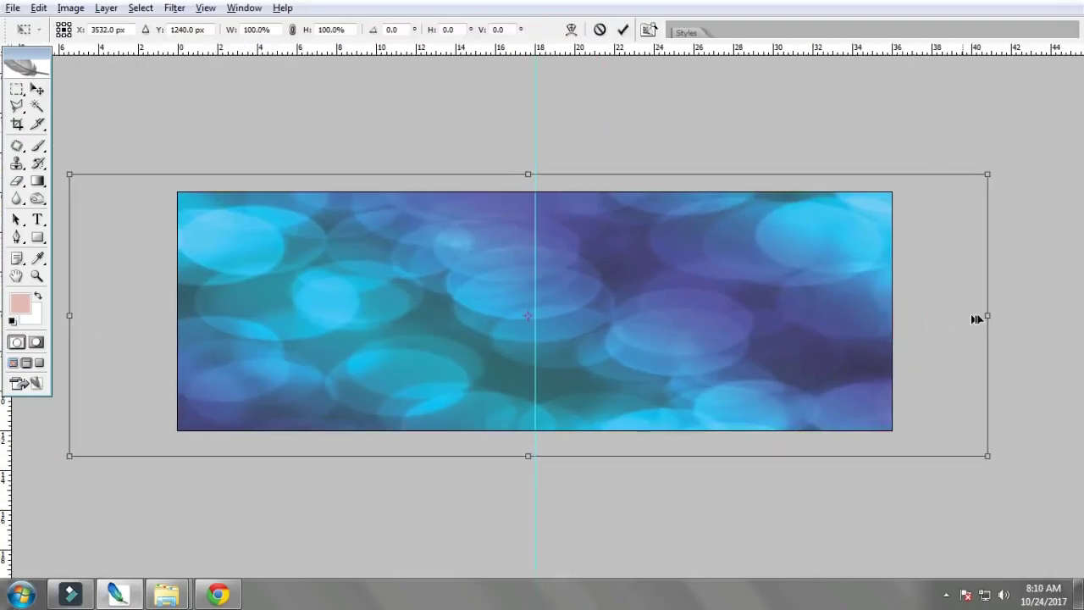
drag(984, 315, 919, 318)
drag(821, 318, 789, 323)
double_click(790, 322)
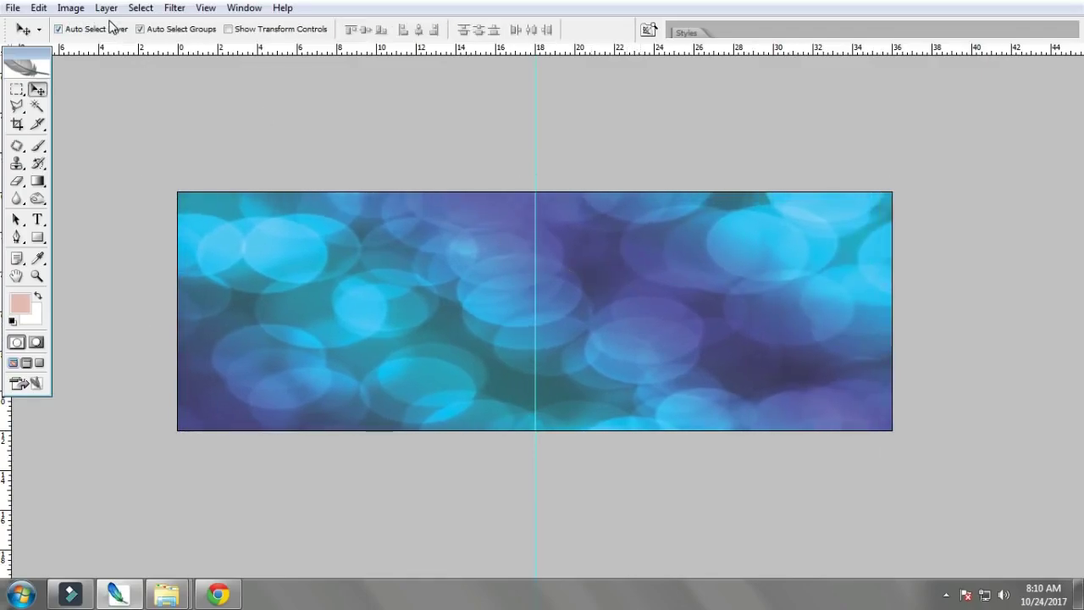
Step: Apply a strong Box Blur to the bokeh background image, and keep the Move tool active
click(184, 8)
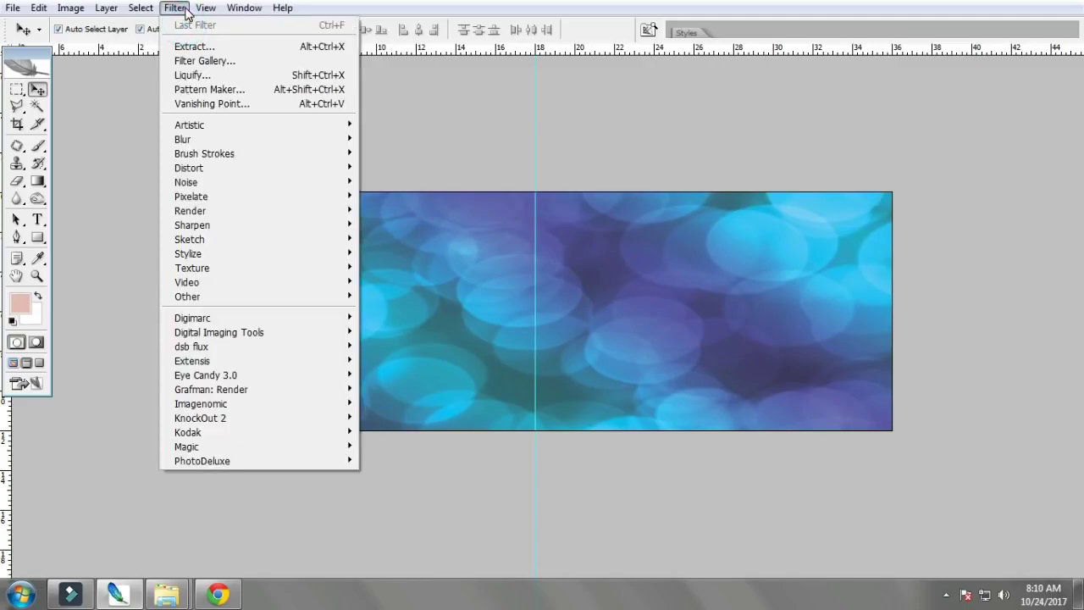
click(200, 144)
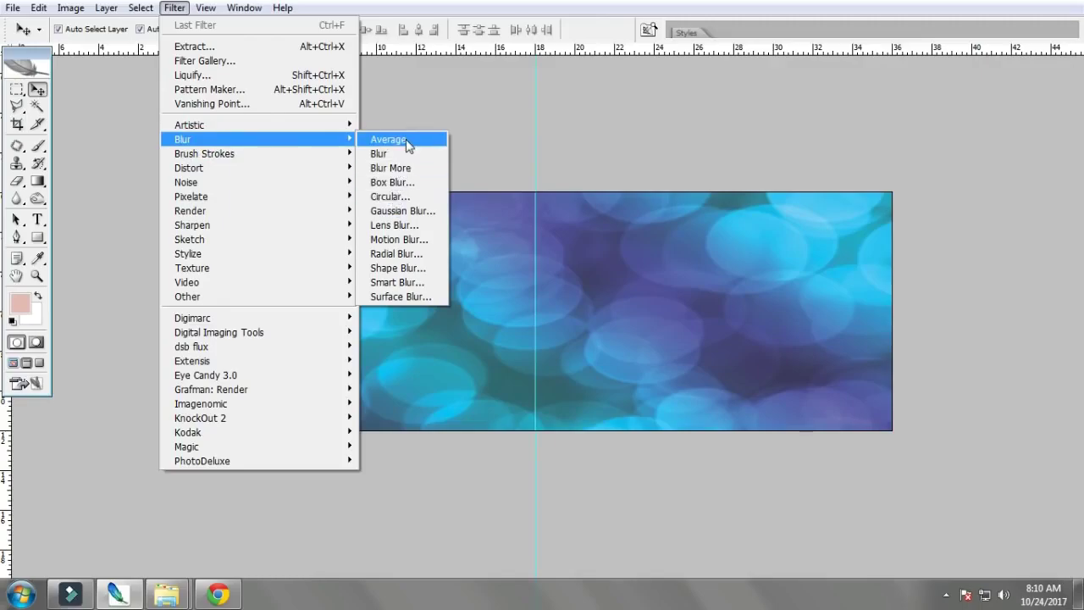
click(390, 181)
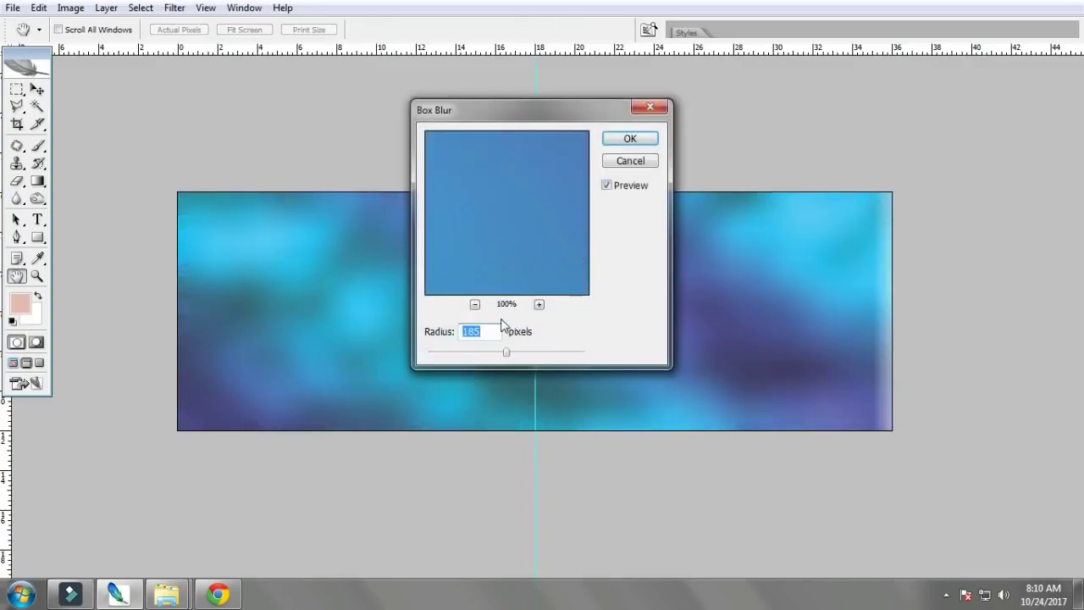
mouse_move(511, 355)
mouse_down()
mouse_move(482, 356)
mouse_move(501, 360)
mouse_up()
click(623, 137)
key(v)
drag(624, 145, 629, 178)
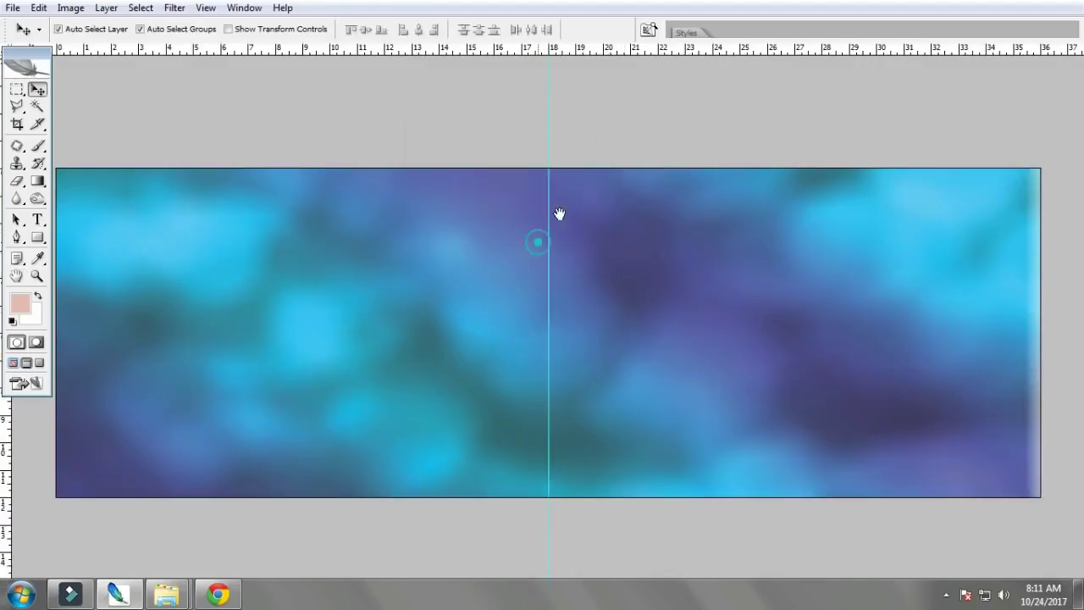
drag(537, 242, 561, 210)
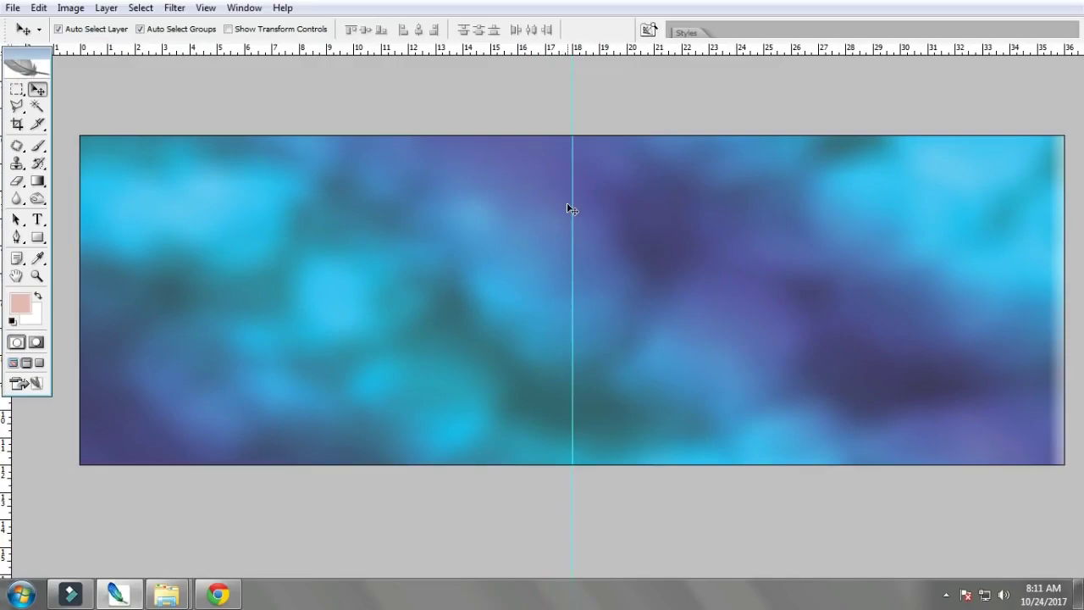
Step: Switch back to Chrome, return to the background image results and close the bokeh image preview
click(218, 593)
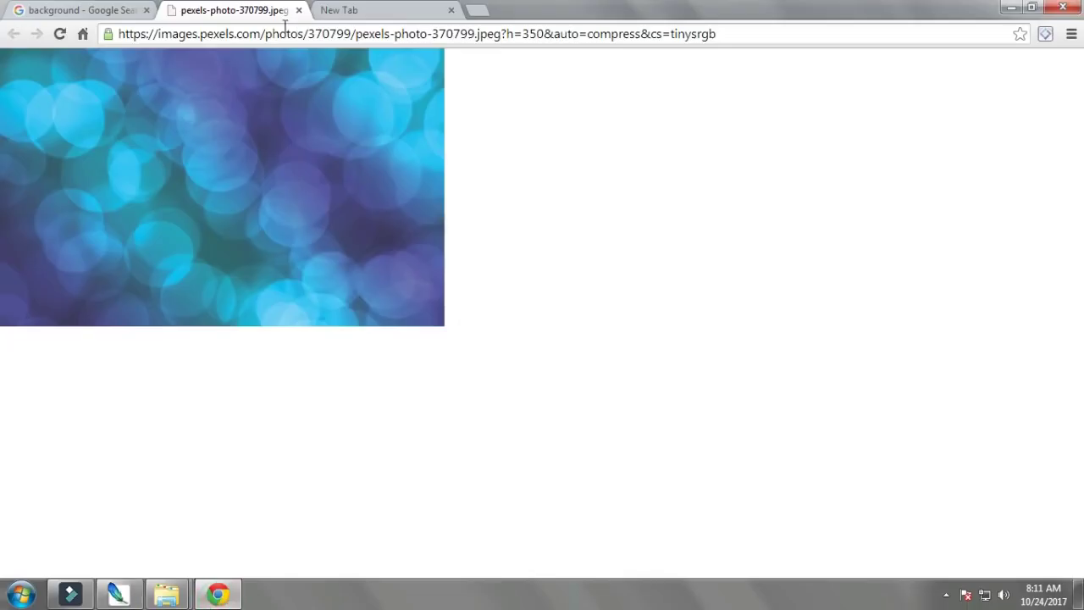
click(84, 14)
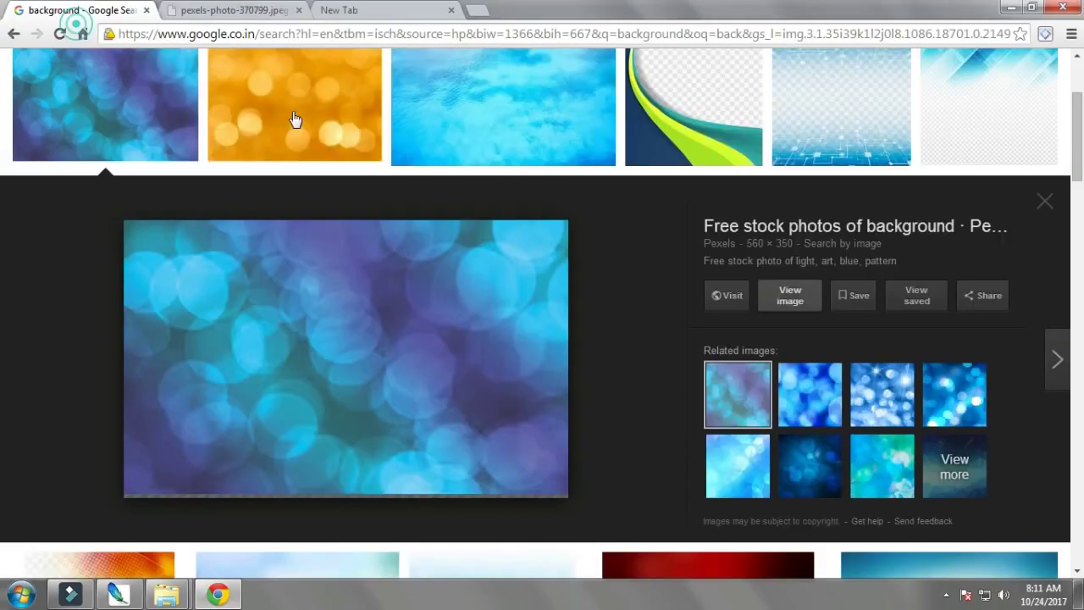
click(1044, 204)
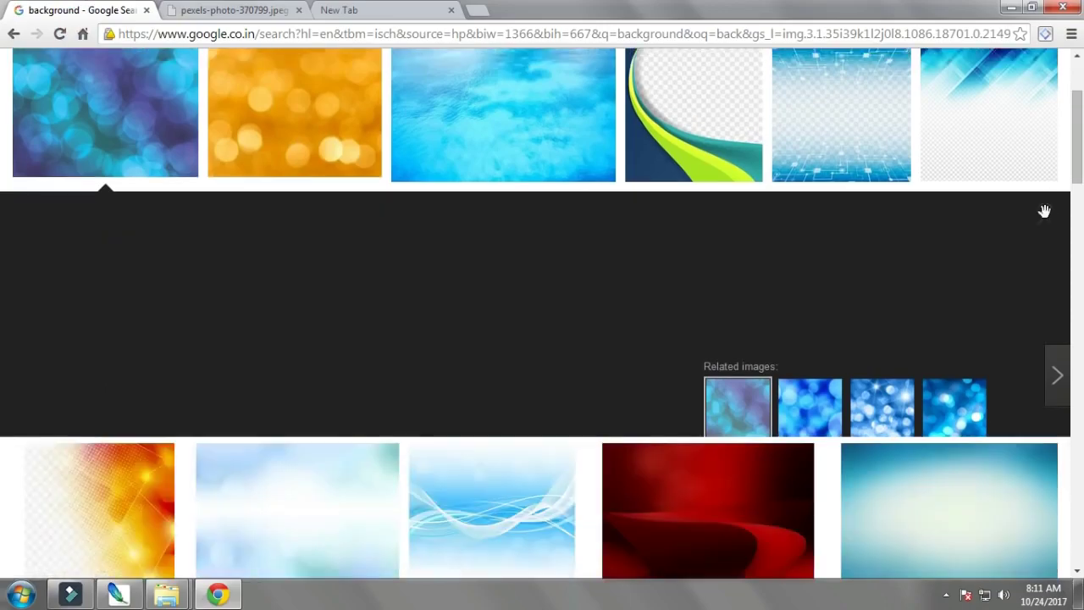
scroll(288, 159, up, 3)
Step: Replace the image search term with "wedding frame" and run the search
click(197, 83)
double_click(195, 82)
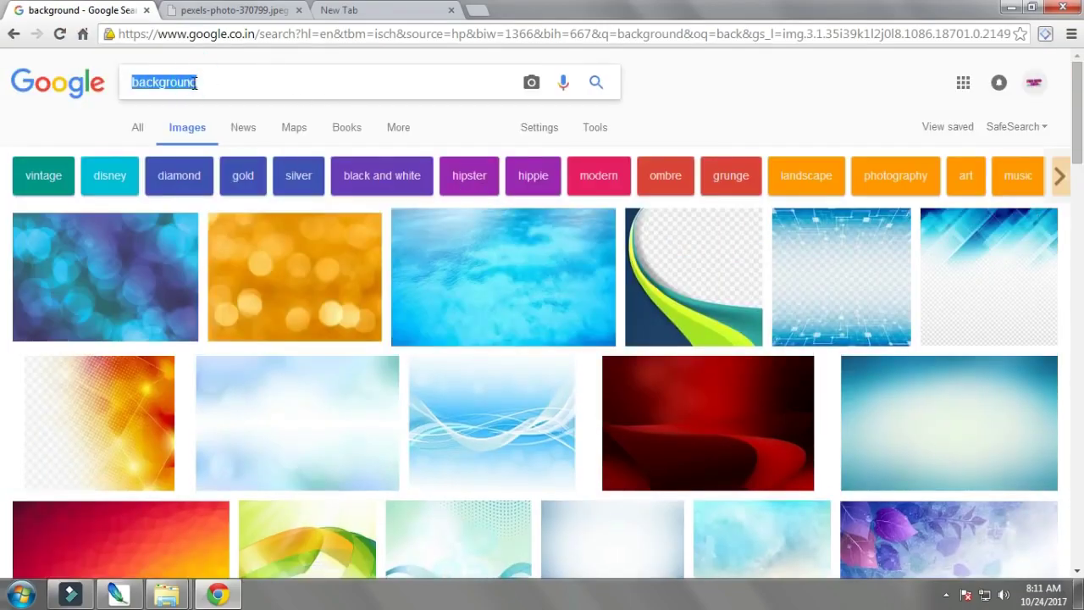
text(ed)
key(BackSpace)
key(BackSpace)
key(BackSpace)
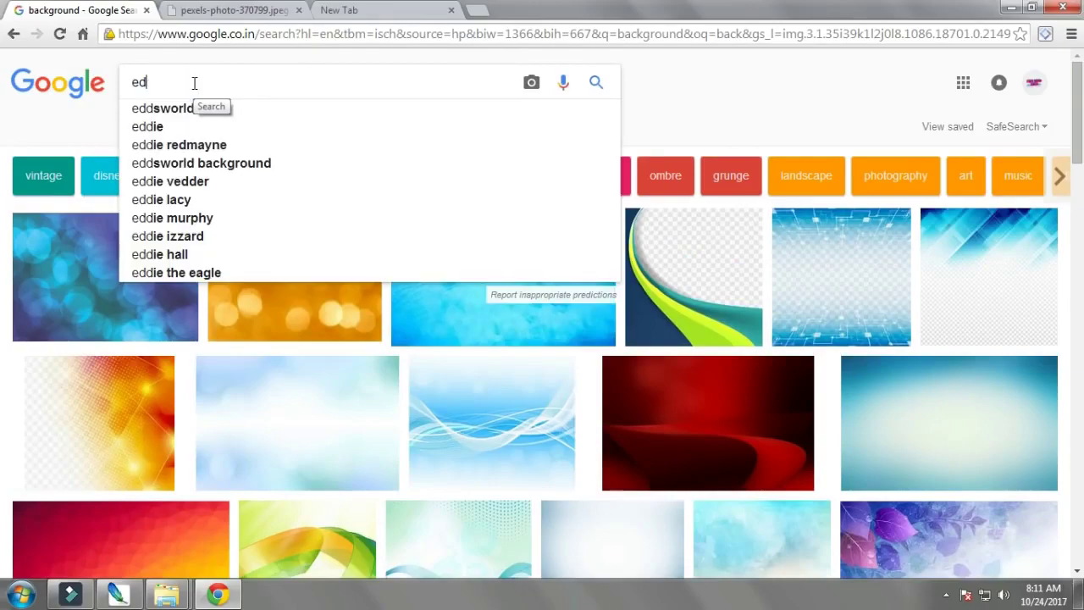
text(w)
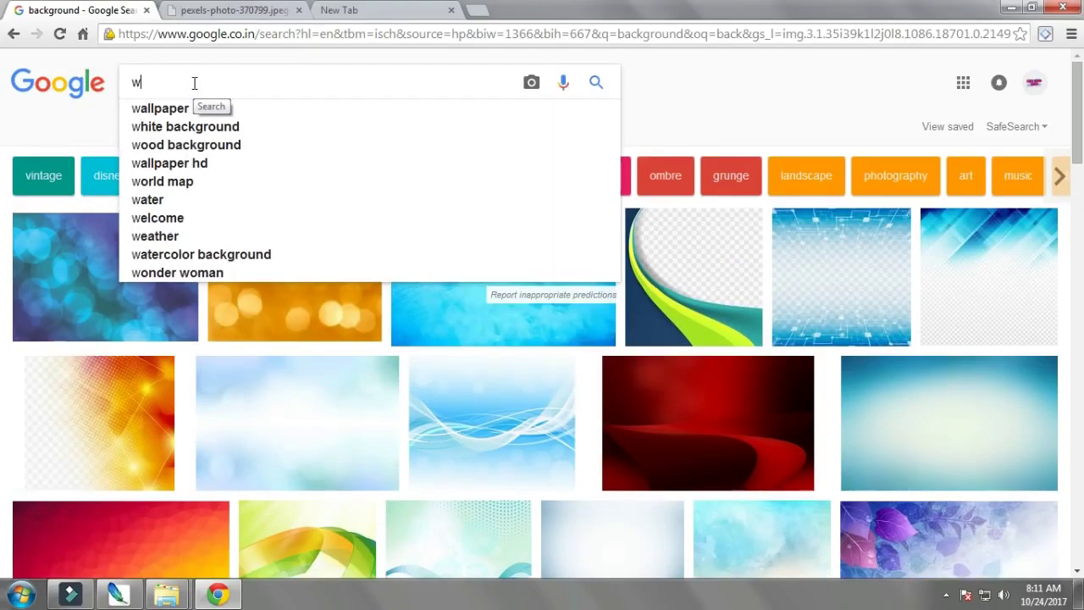
text(edding fr)
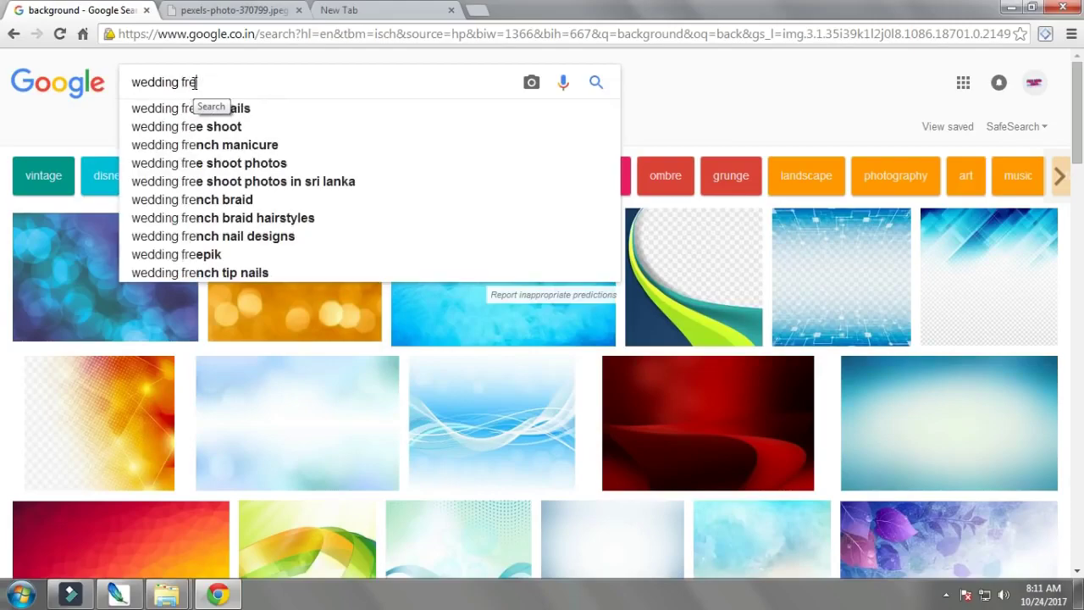
text(e)
key(BackSpace)
text(am)
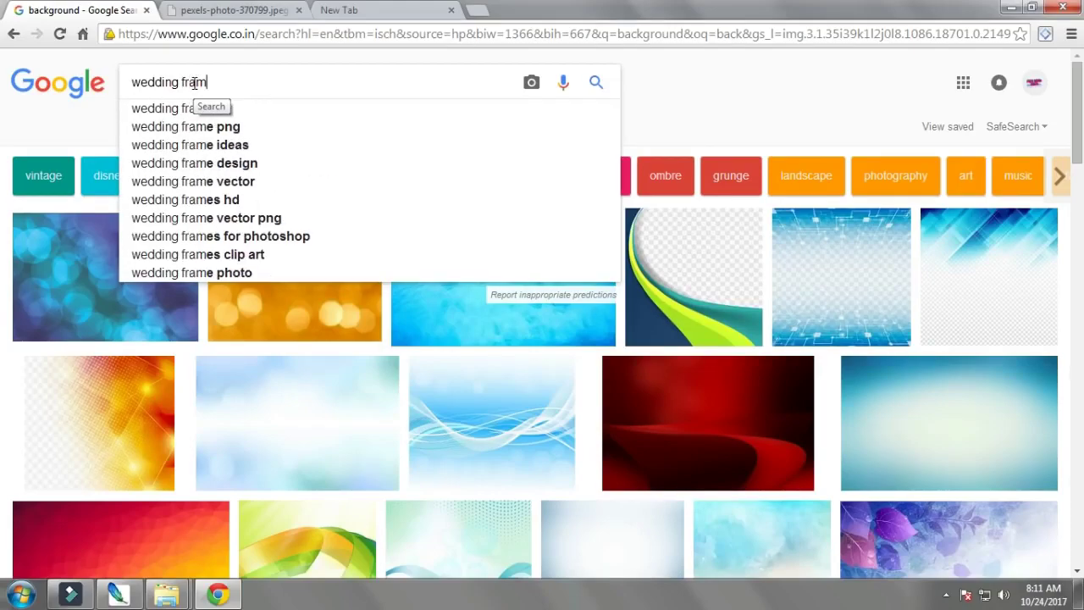
key(Return)
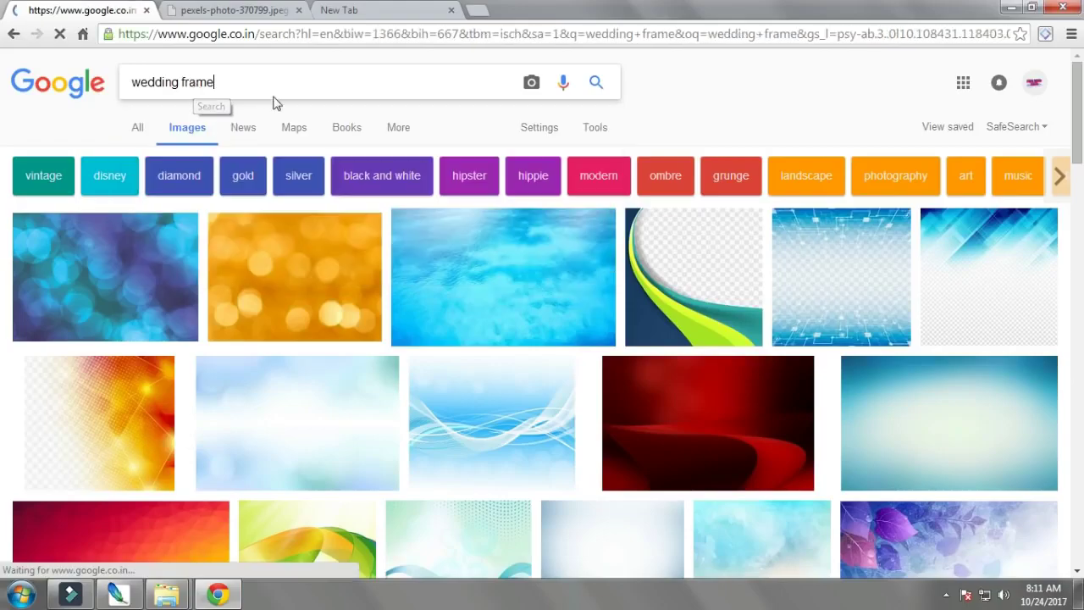
Step: Look through the wedding frame image results for frames that suit the album page
scroll(423, 313, down, 1)
scroll(423, 315, down, 1)
scroll(499, 314, up, 1)
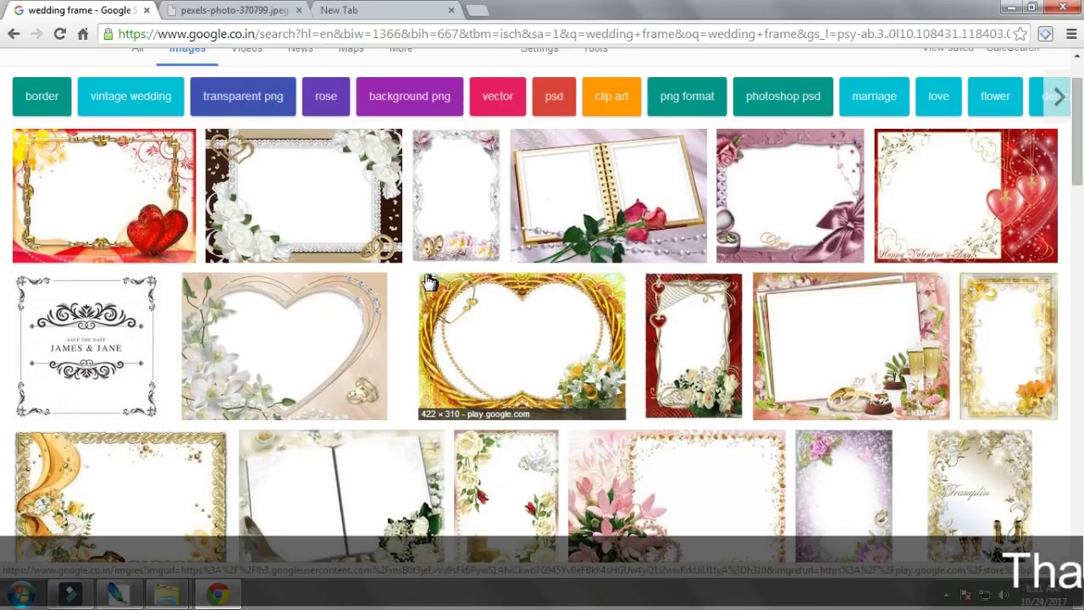
scroll(315, 362, down, 1)
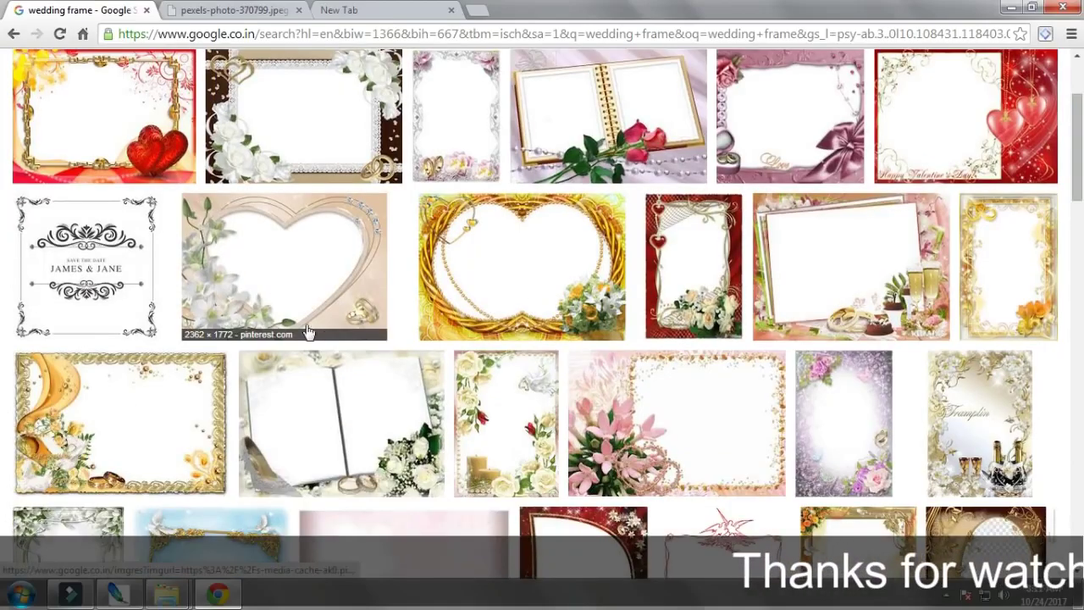
scroll(239, 341, down, 2)
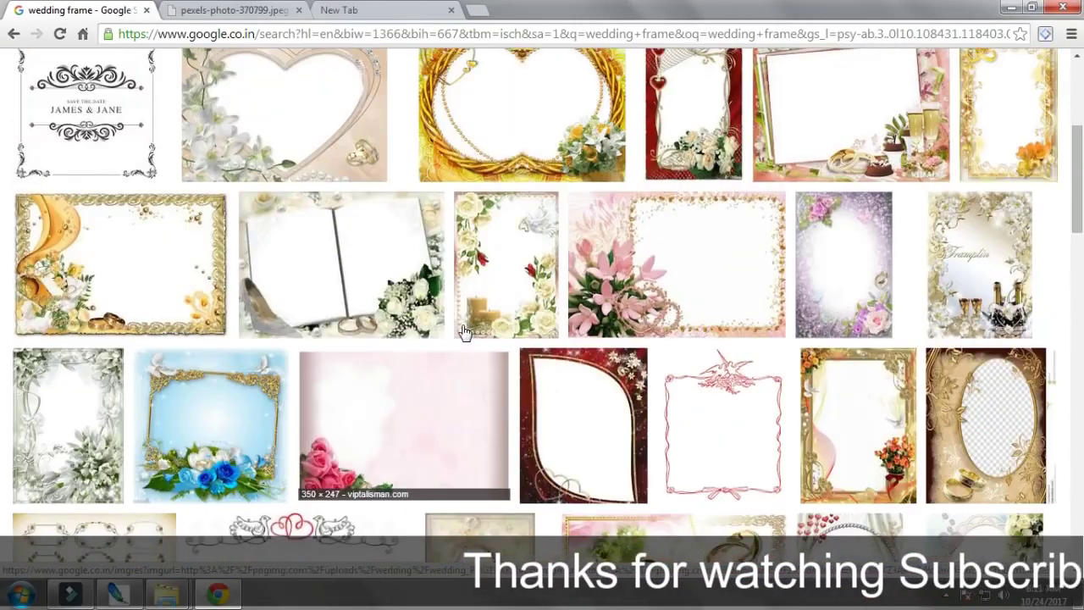
scroll(318, 269, up, 2)
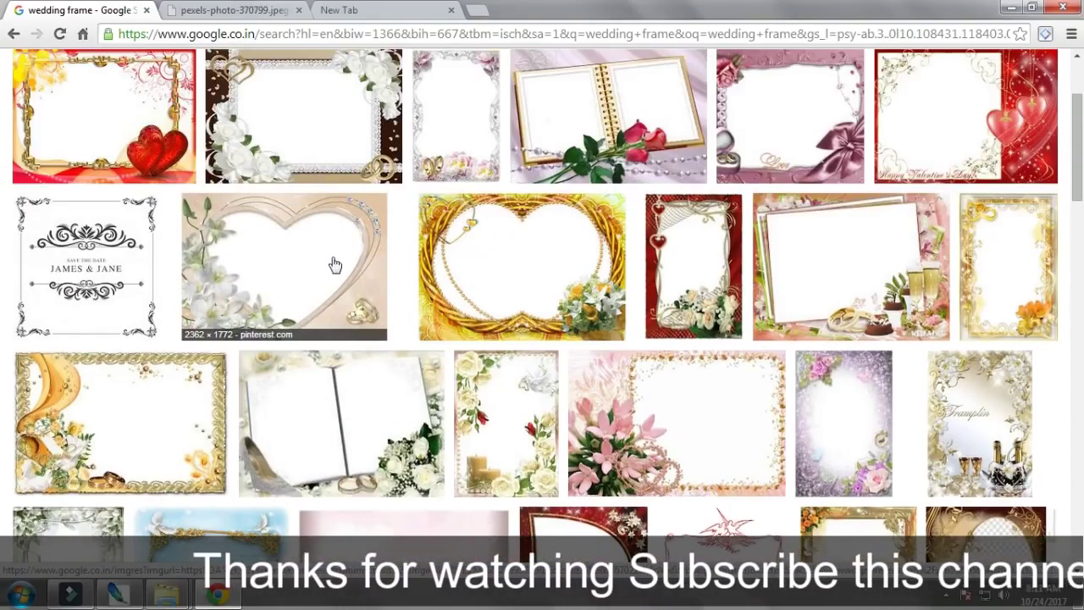
scroll(537, 245, up, 1)
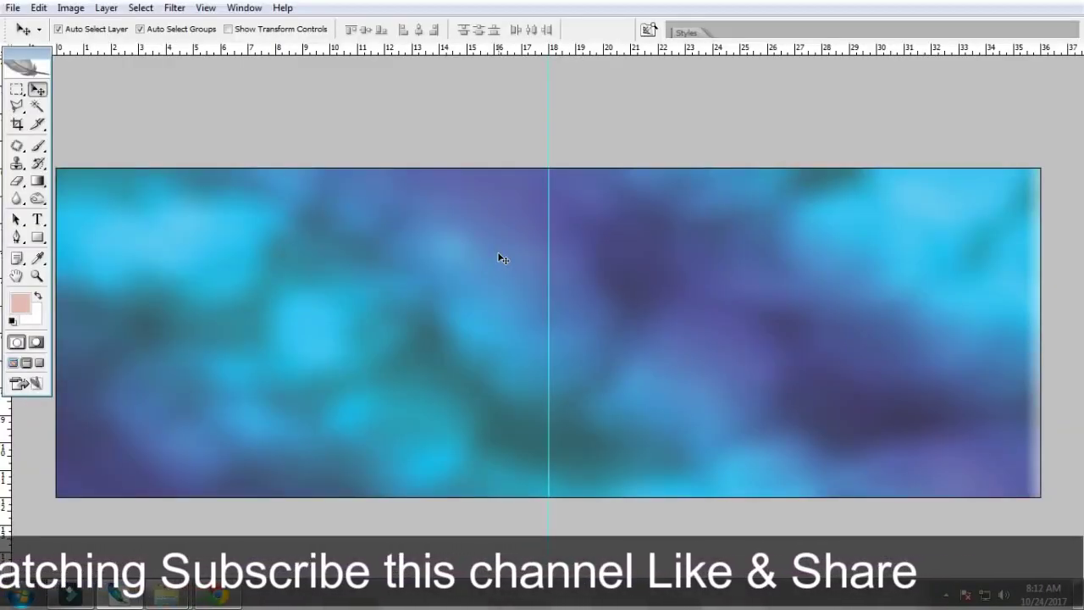
key(space)
drag(463, 266, 501, 243)
key(ctrl+0)
key(space)
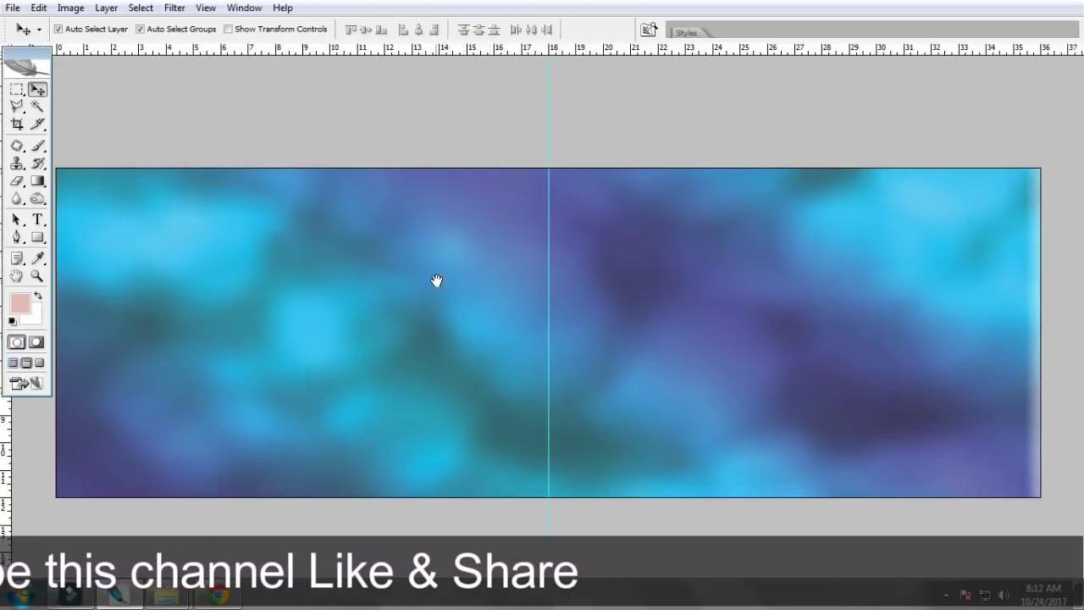
drag(429, 321, 429, 287)
drag(331, 276, 387, 290)
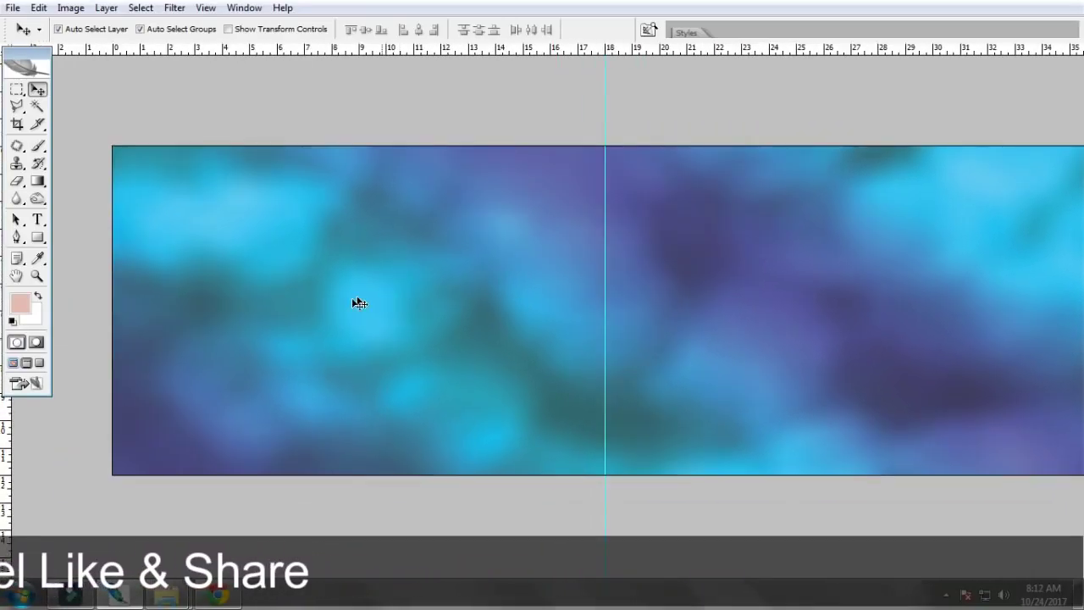
Step: Switch to the "New folder" window with the wedding photos in Windows Explorer and refresh its contents
mouse_move(167, 593)
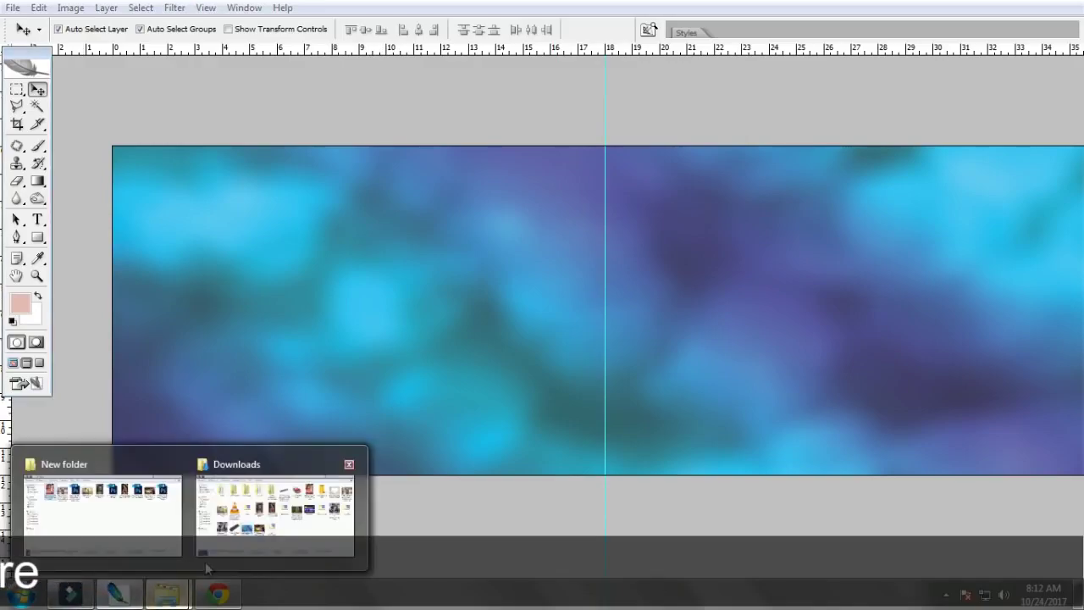
click(145, 534)
right_click(401, 164)
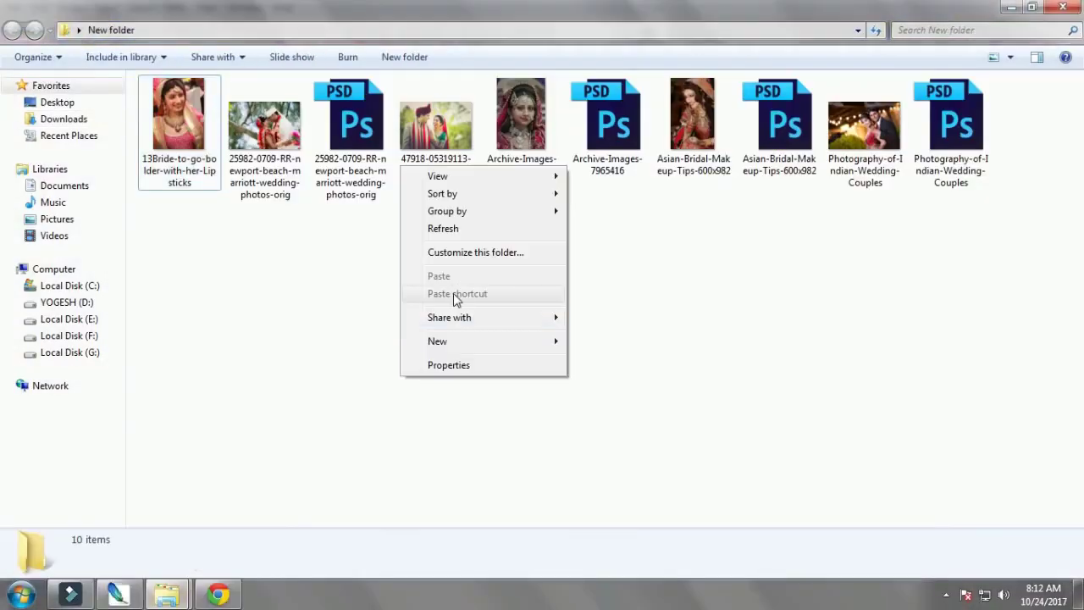
click(467, 242)
Step: Look over the wedding photos, comparing the JPEG and PSD versions of 25982-0709-RR-newport-beach-marriott-wedding-photos-orig
click(490, 144)
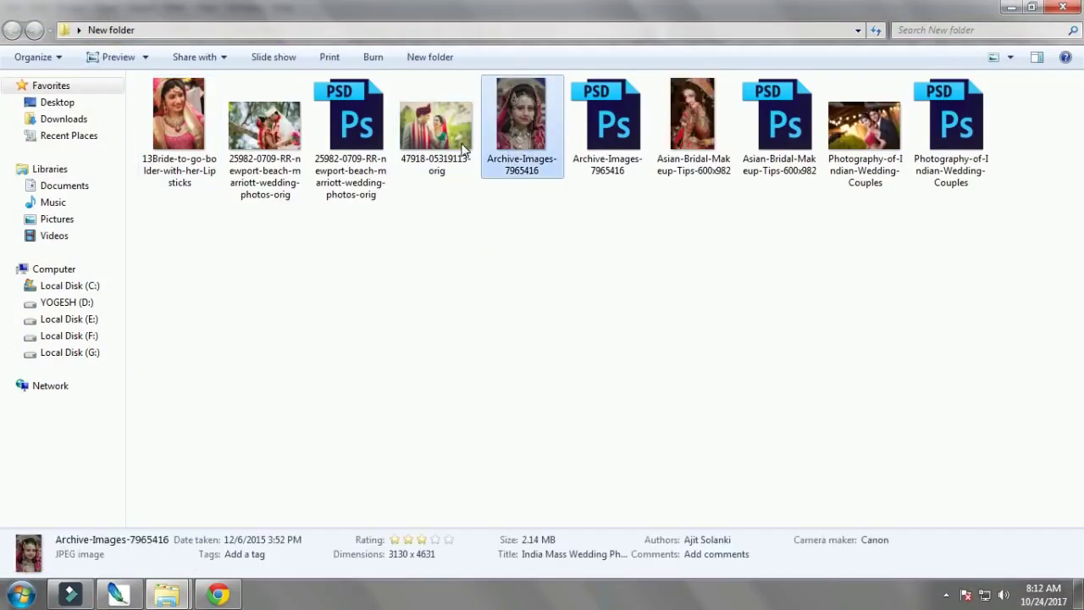
click(265, 136)
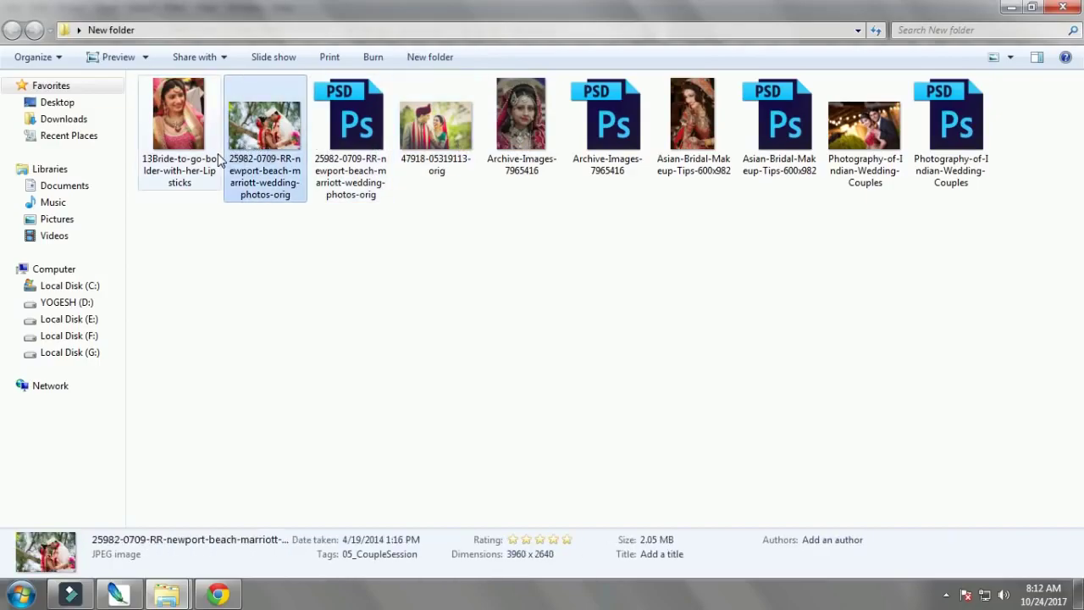
click(331, 157)
click(287, 153)
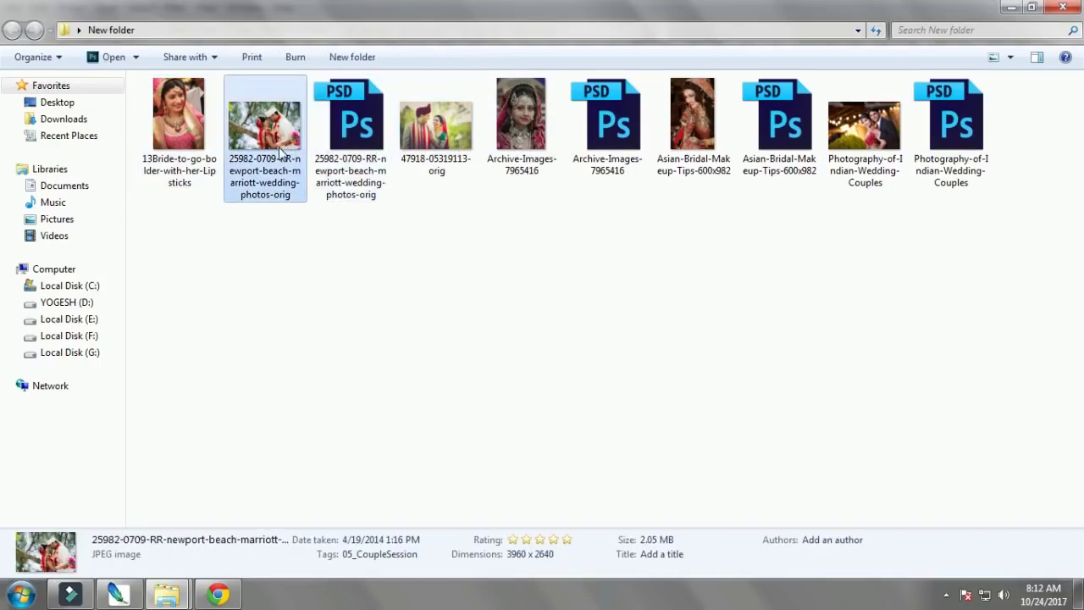
click(326, 149)
click(291, 151)
click(326, 149)
click(291, 149)
click(338, 145)
click(288, 146)
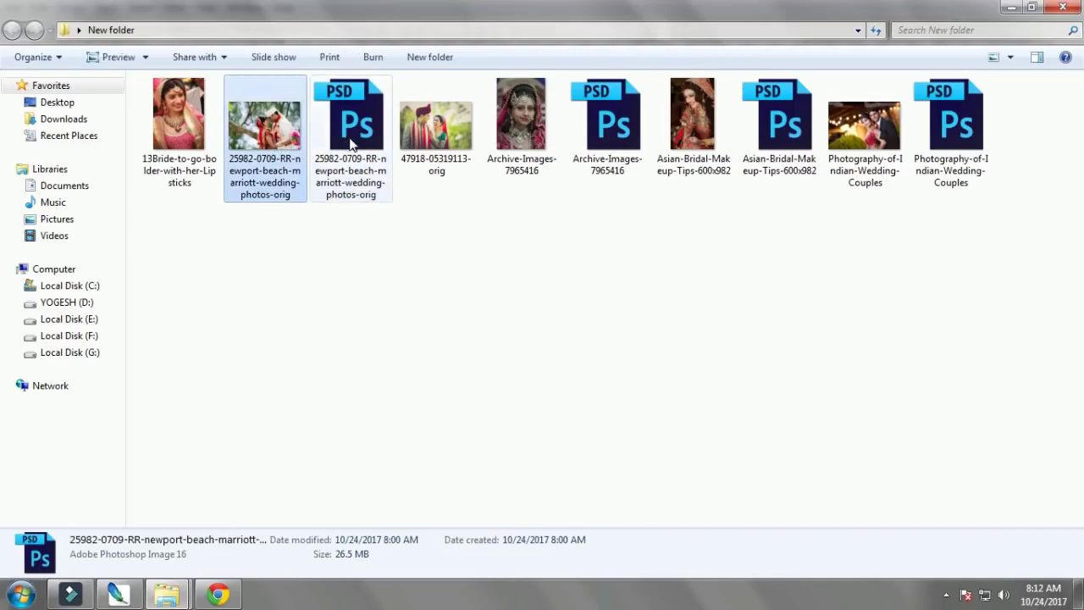
click(347, 141)
click(269, 149)
click(335, 148)
click(285, 149)
click(347, 142)
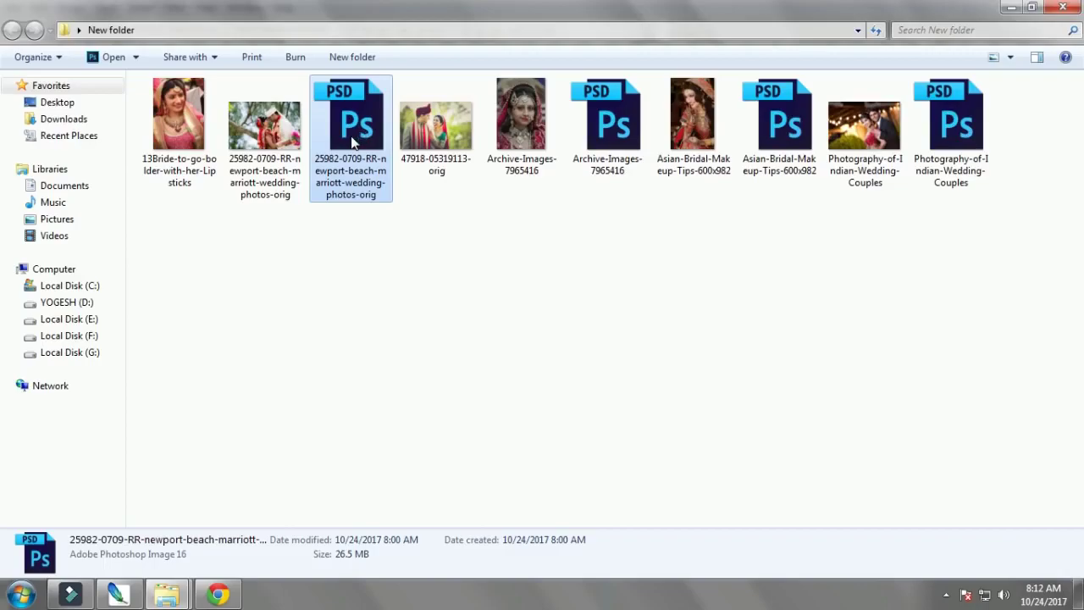
Step: Open the PSD version of 25982-0709-RR-newport-beach-marriott-wedding-photos-orig in Photoshop and move its window towards the middle of the workspace
double_click(359, 131)
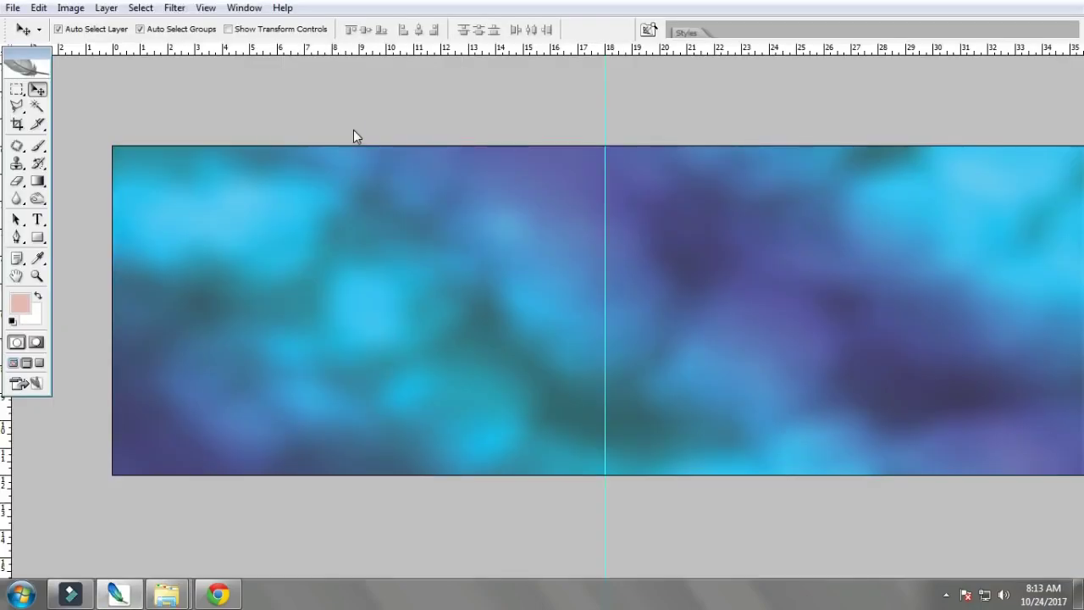
key(alt+Tab)
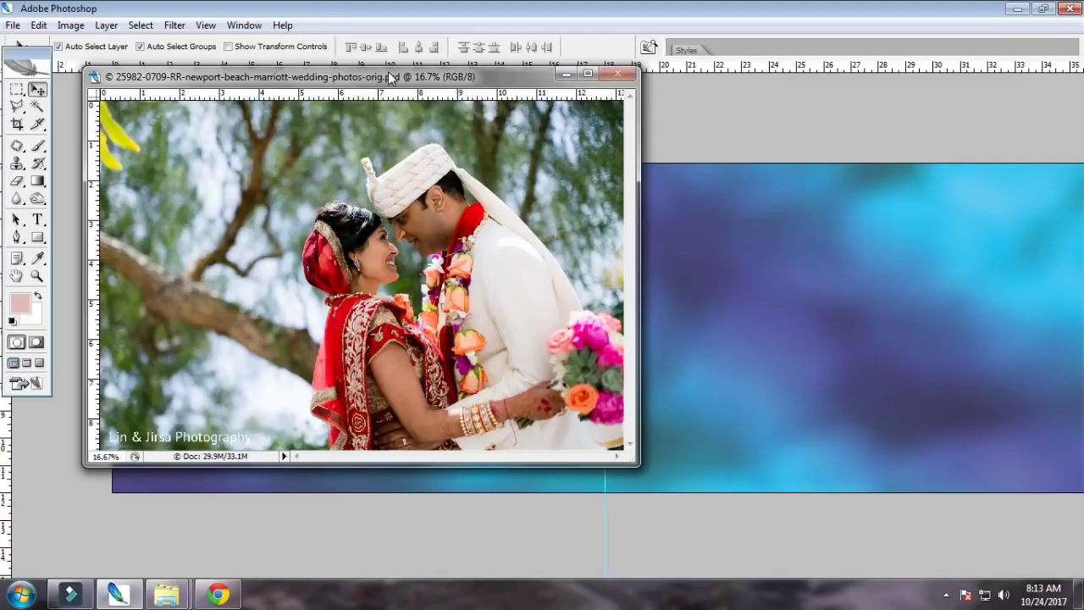
drag(390, 76, 504, 147)
Step: Load the saved selection around the couple and feather it by 2 pixels
key(alt+s)
key(o)
key(Return)
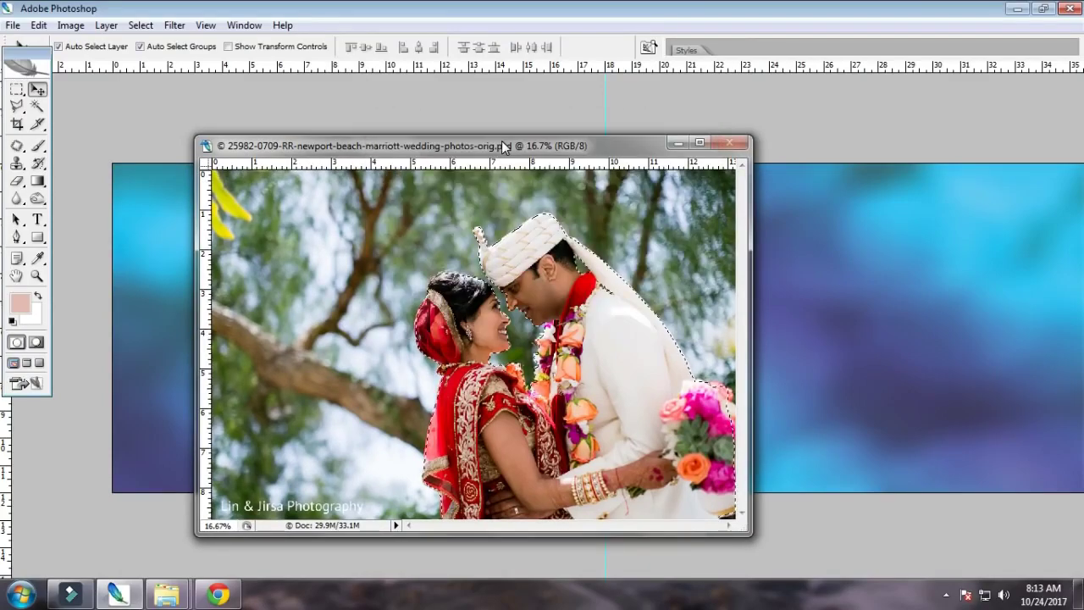
key(ctrl+alt+d)
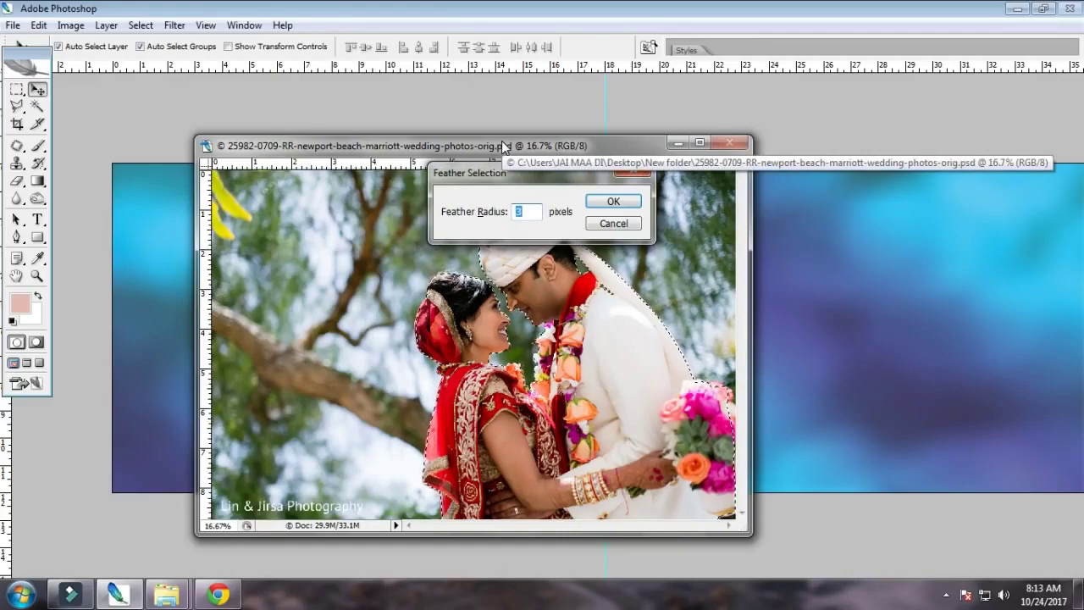
text(2)
key(Return)
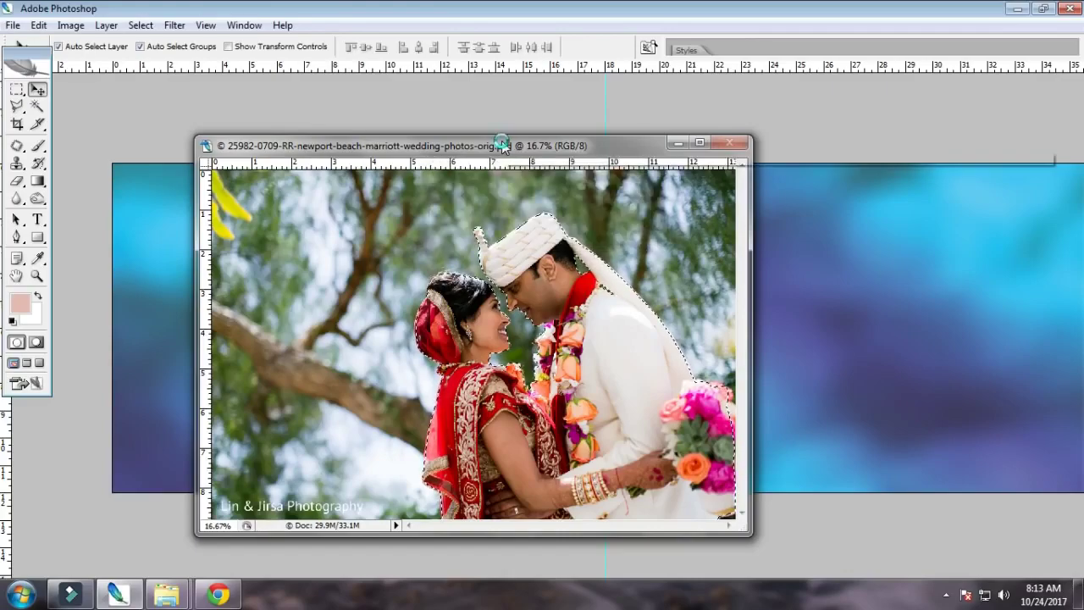
Step: Copy the selected couple to a new layer and place it on the left half of the album layout, shown in full-screen mode
key(ctrl+j)
drag(539, 261, 788, 326)
key(ctrl+t)
drag(758, 364, 436, 249)
key(Return)
key(f)
key(f)
Step: Transform the couple layer to 101.2% scale with a 13.1° rotation, positioned against the lower edge just left of the centre guide
key(ctrl+t)
drag(660, 279, 659, 292)
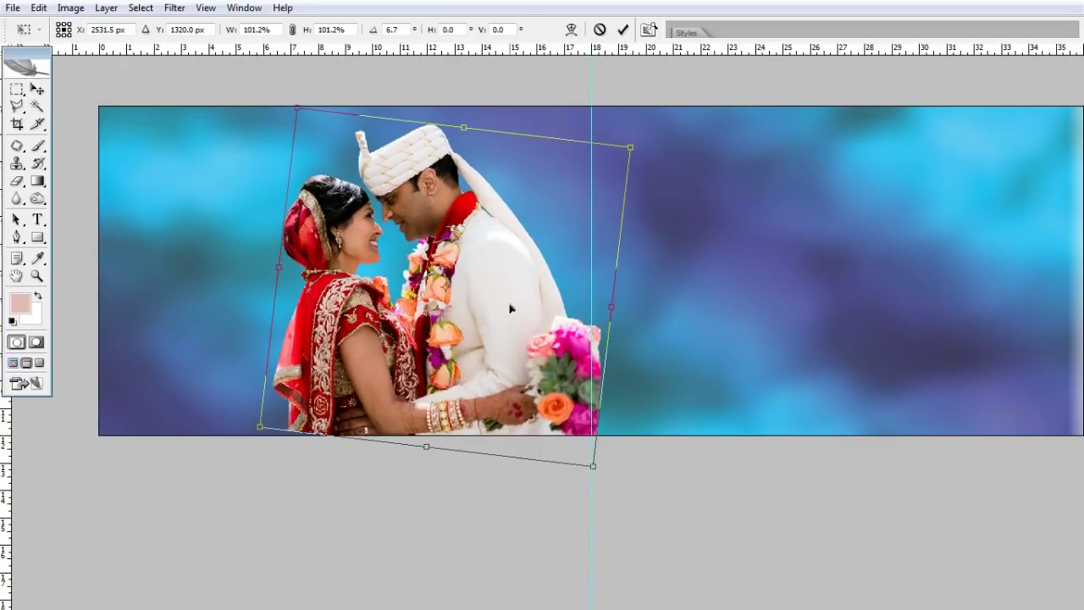
drag(510, 309, 512, 289)
drag(722, 262, 723, 293)
drag(465, 280, 468, 293)
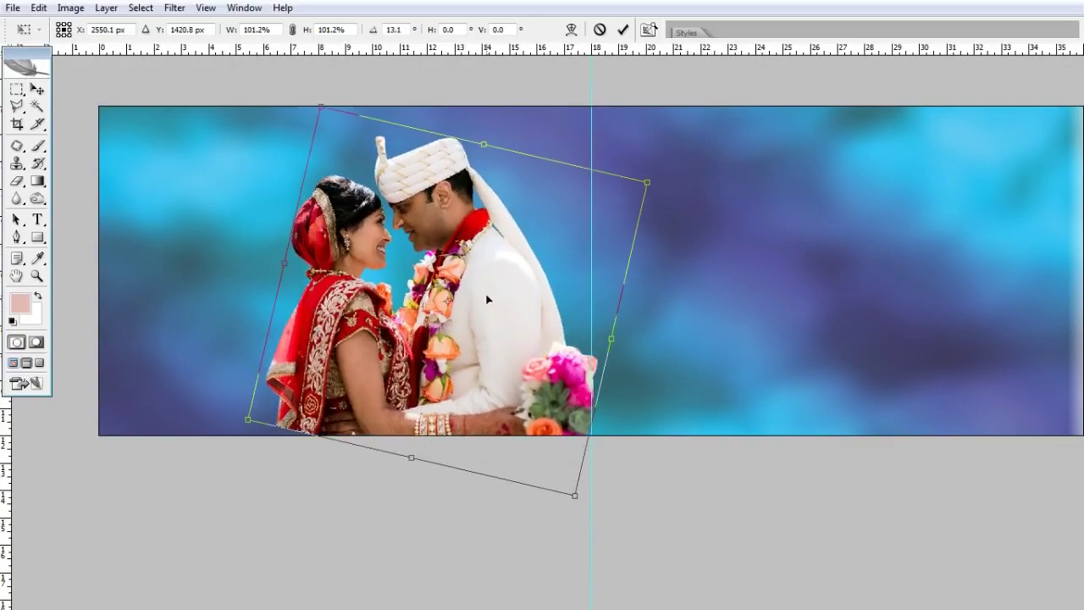
key(Return)
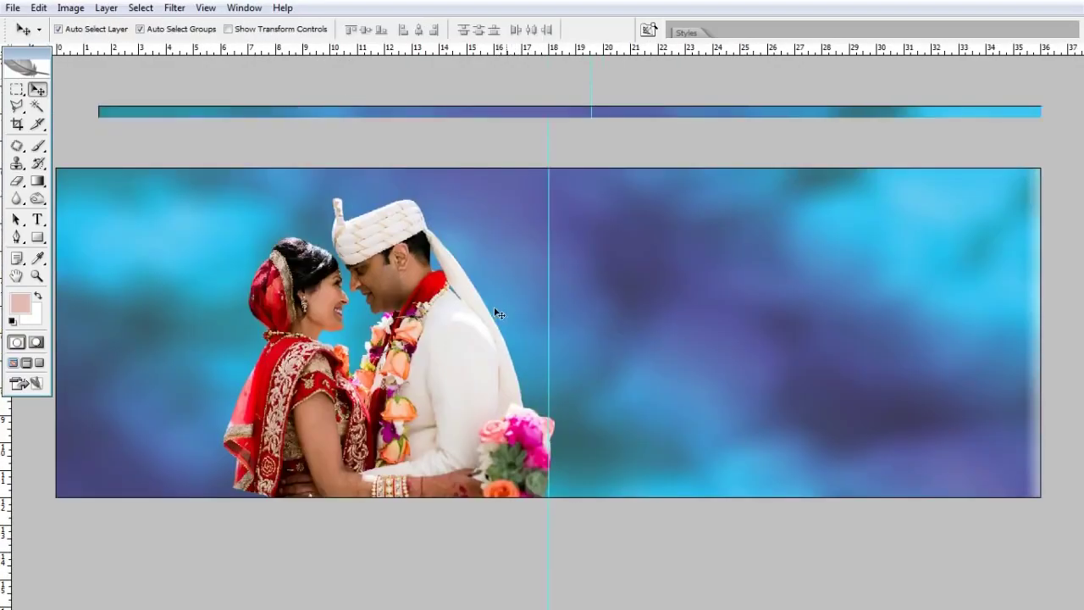
Step: Fade the lower edge of the couple into the background using the Eraser with a soft 1100 px brush, and reactivate the Move tool
key(e)
drag(426, 313, 577, 236)
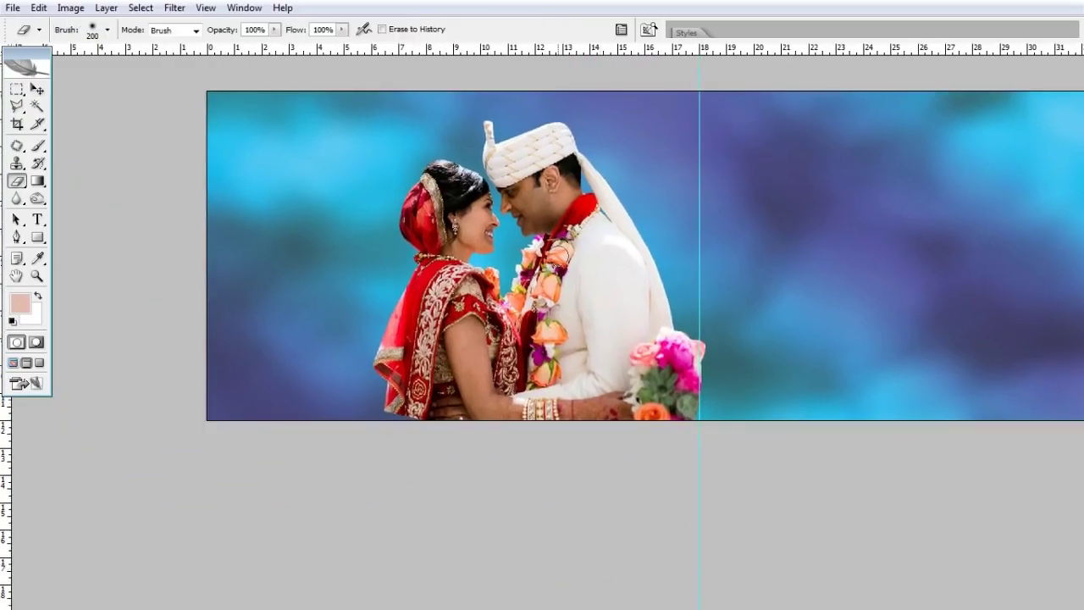
key(bracketright)
key(bracketright)
key(bracketright)
key(bracketright)
key(bracketright)
key(bracketright)
key(bracketright)
key(bracketright)
key(bracketright)
key(bracketright)
key(bracketright)
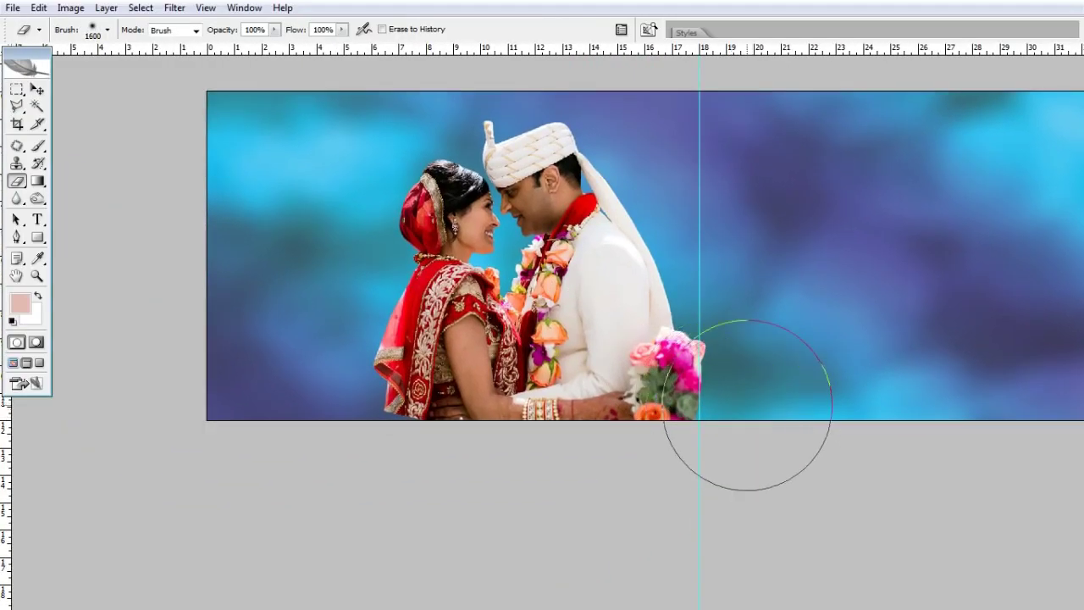
key(bracketleft)
key(bracketleft)
mouse_move(520, 486)
mouse_down()
mouse_move(387, 455)
mouse_move(714, 492)
mouse_move(760, 438)
mouse_move(776, 370)
mouse_up()
key(v)
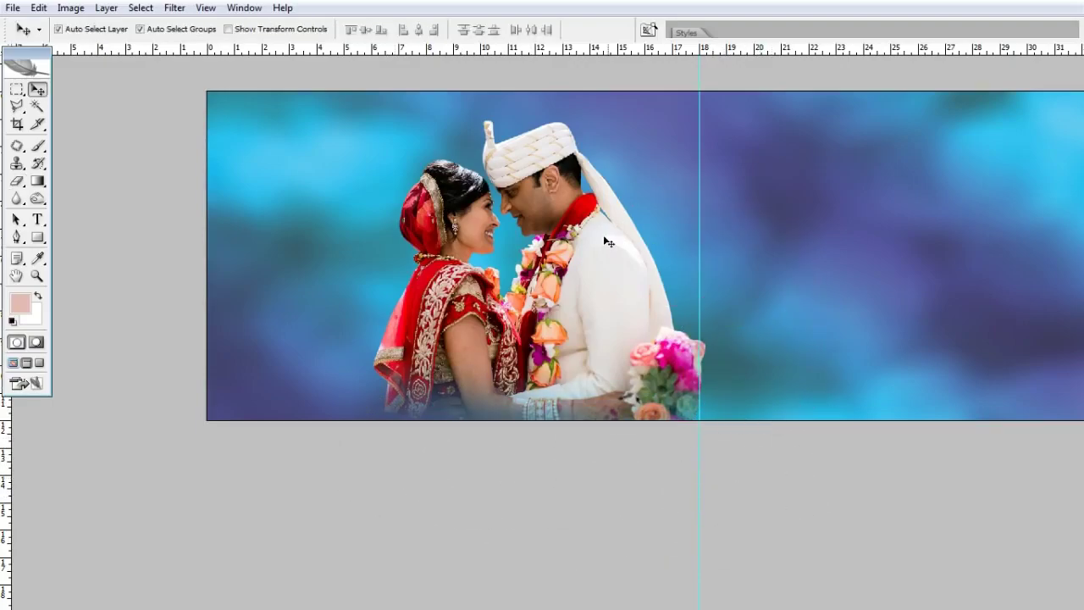
Step: Choose the soft round 300 px brush preset with 0% hardness for the Eraser and enlarge it slightly
key(e)
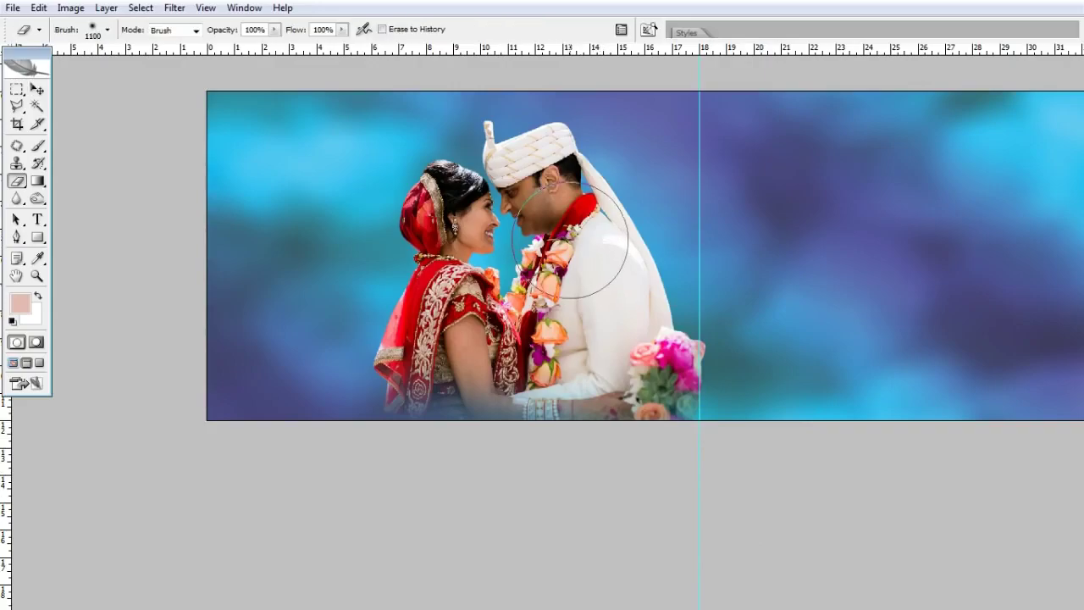
right_click(583, 245)
scroll(665, 390, down, 5)
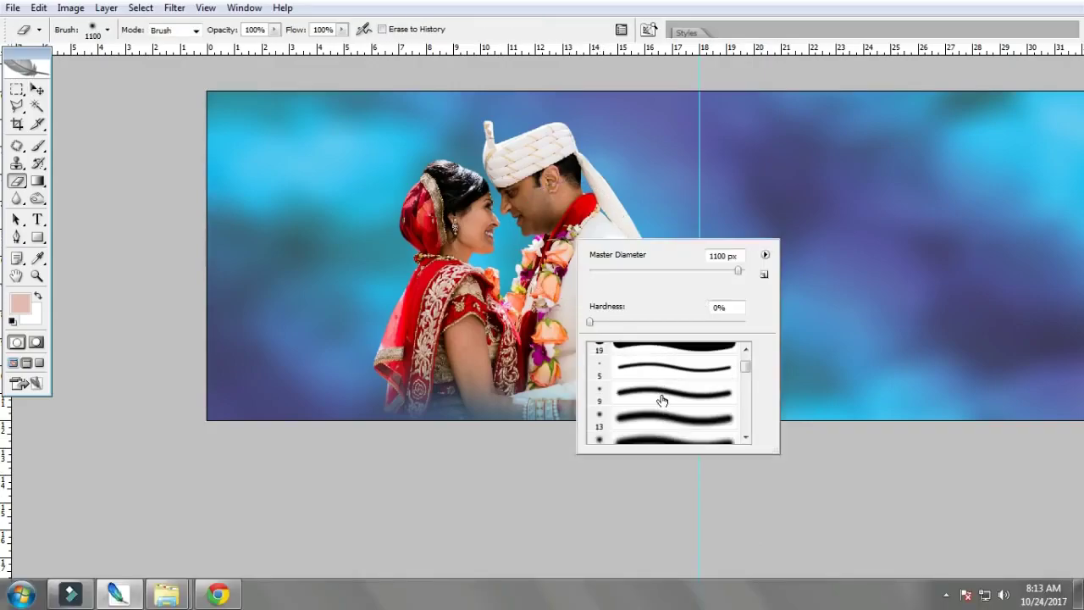
scroll(660, 408, down, 4)
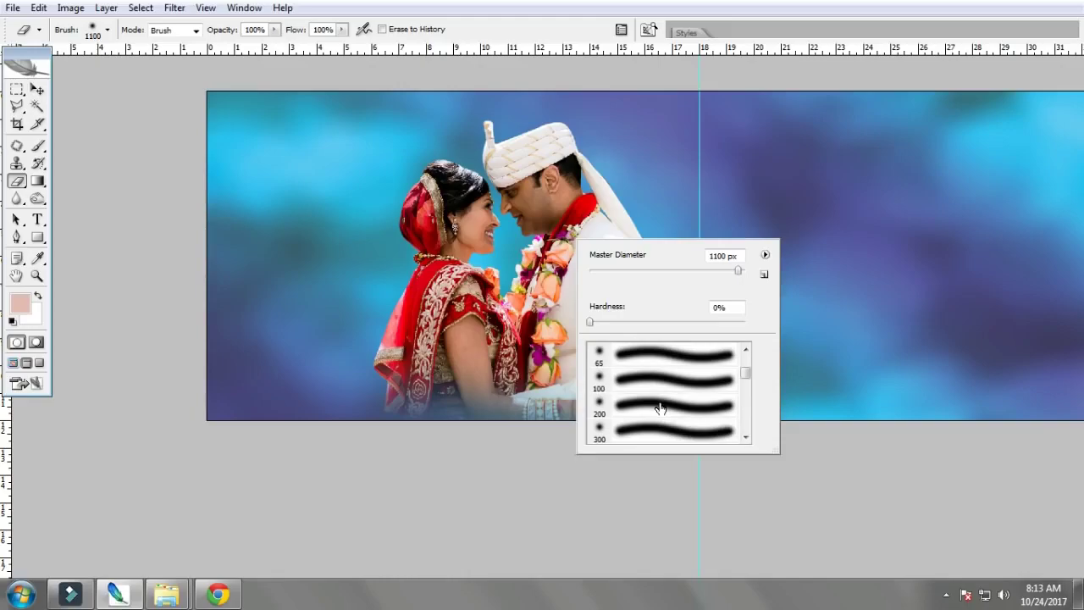
click(664, 412)
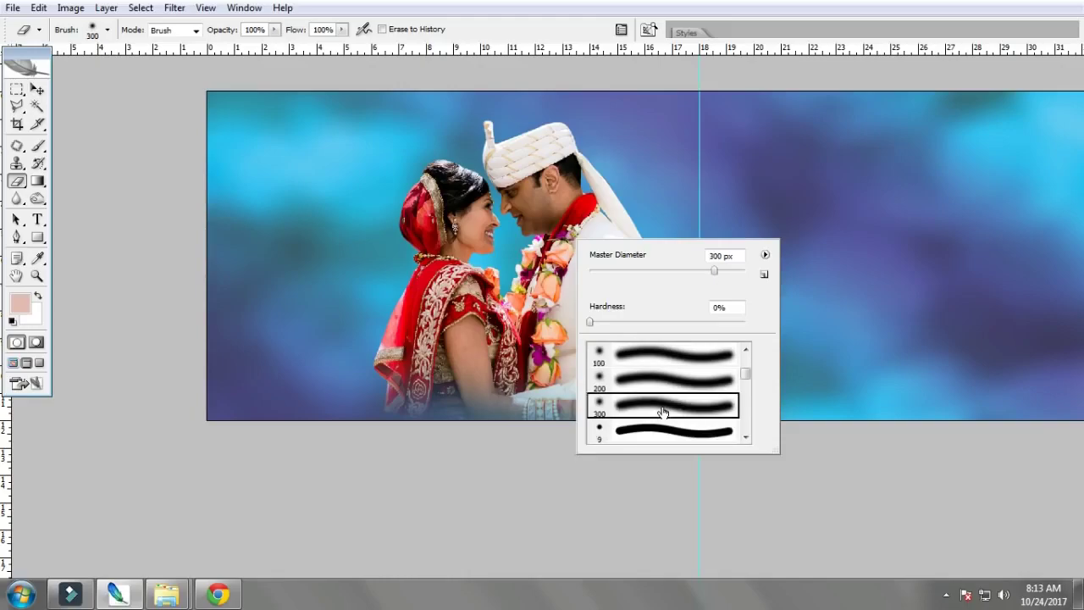
click(911, 477)
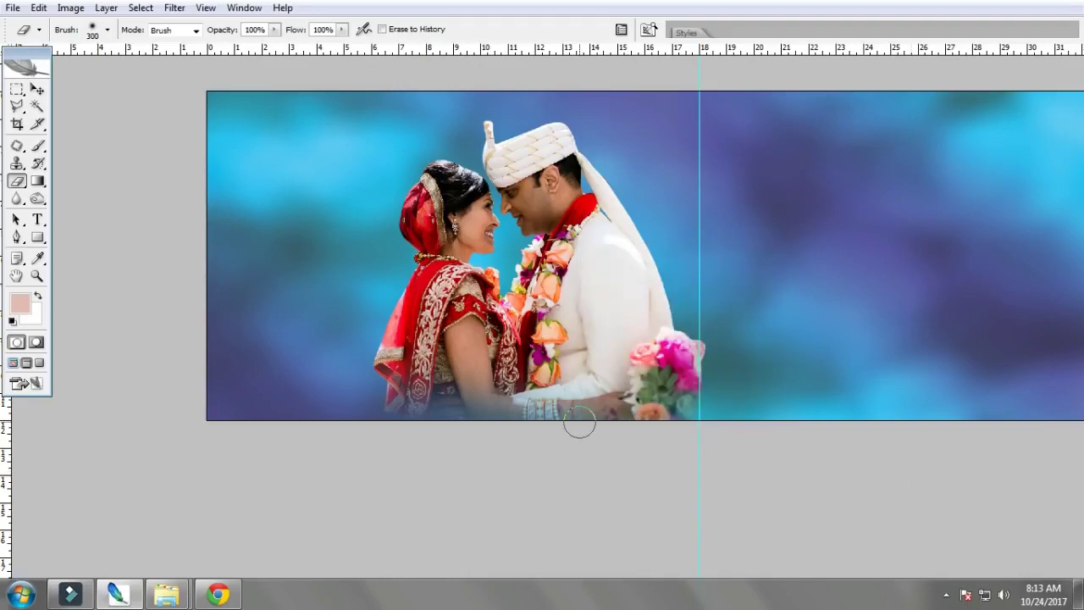
key(bracketright)
key(bracketright)
key(bracketright)
key(ctrl+0)
key(v)
drag(473, 300, 523, 302)
right_click(481, 301)
click(517, 314)
right_click(503, 297)
click(531, 307)
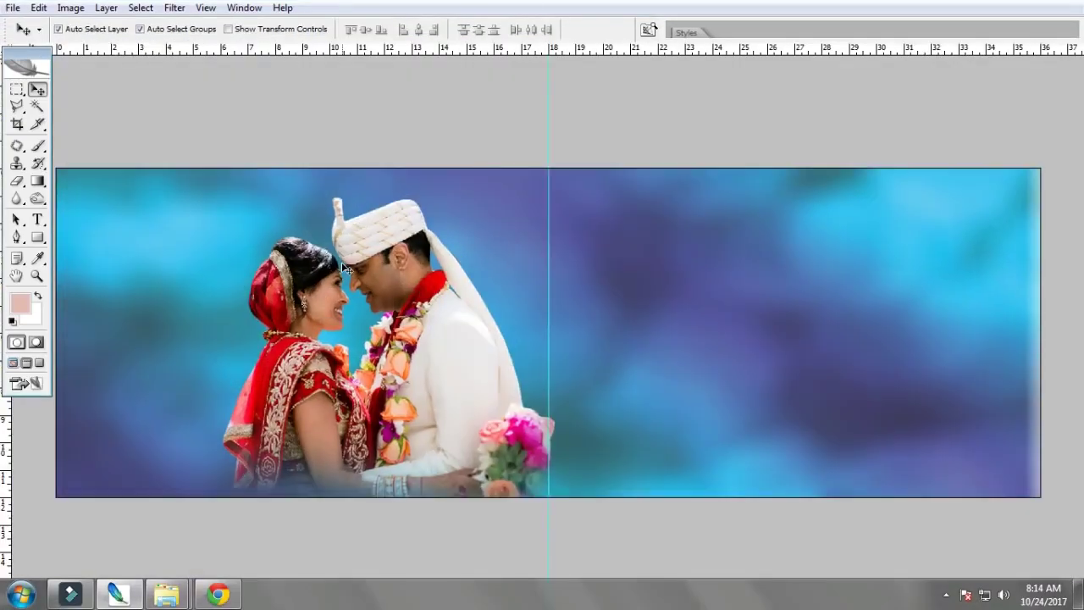
Step: Activate the Custom Shape tool and choose the Heart Card shape from an enlarged shape picker
key(u)
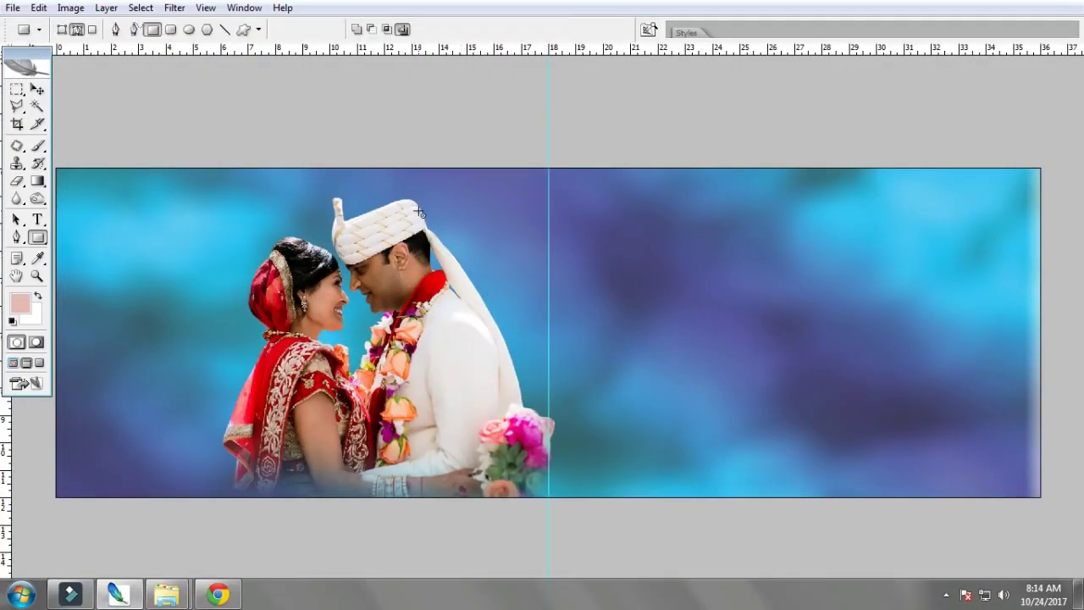
click(244, 30)
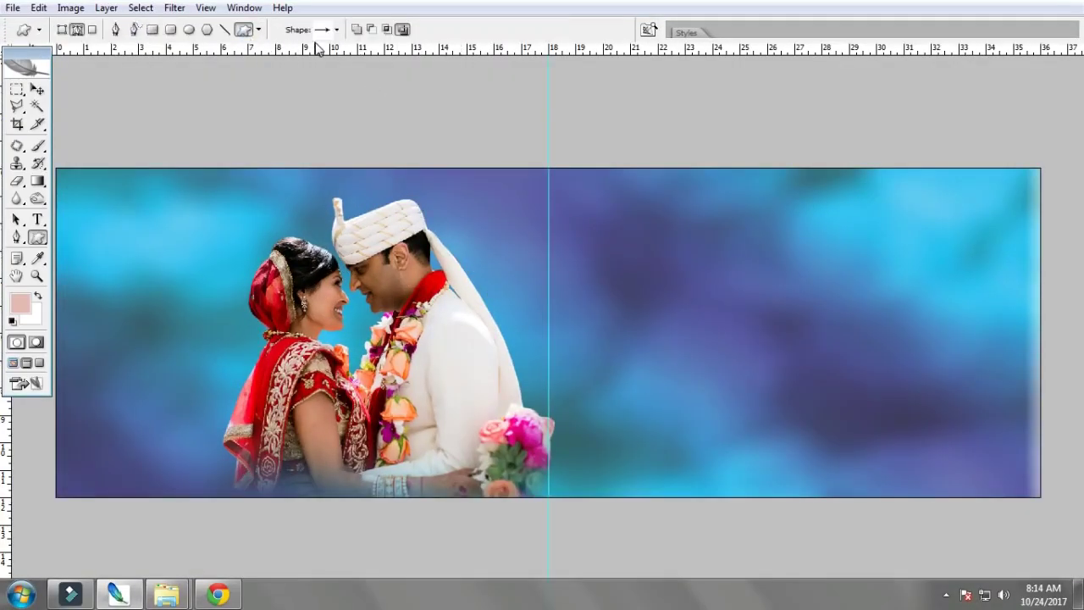
click(337, 29)
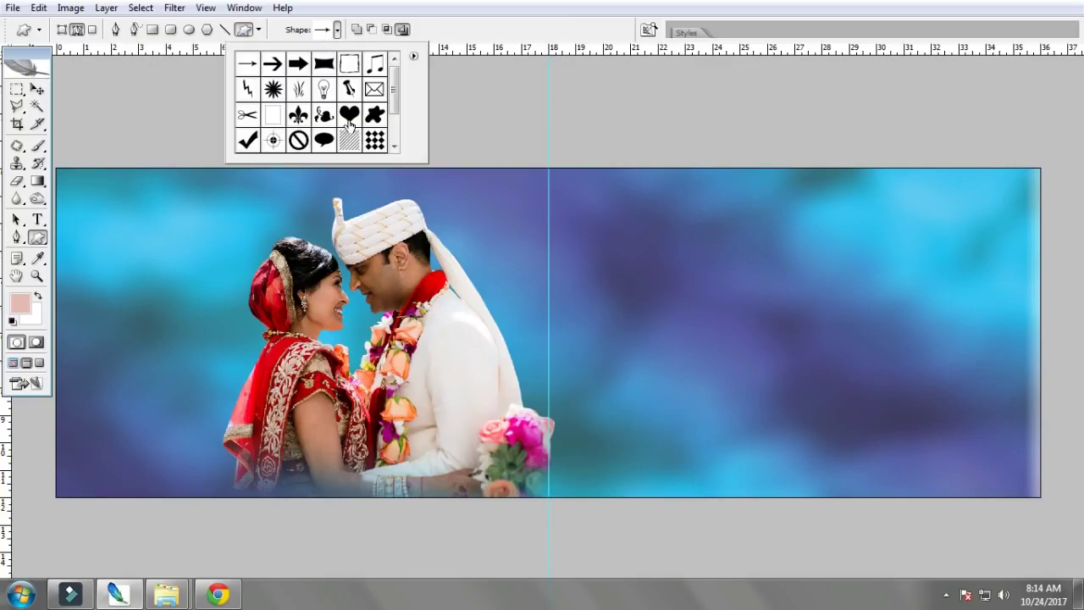
scroll(353, 126, down, 1)
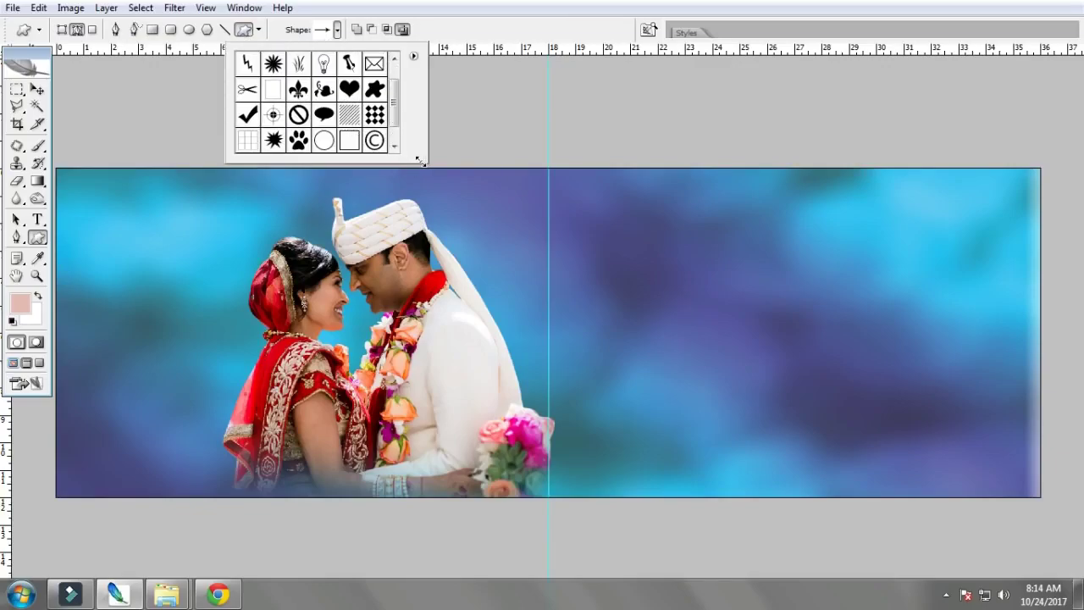
drag(429, 166, 539, 294)
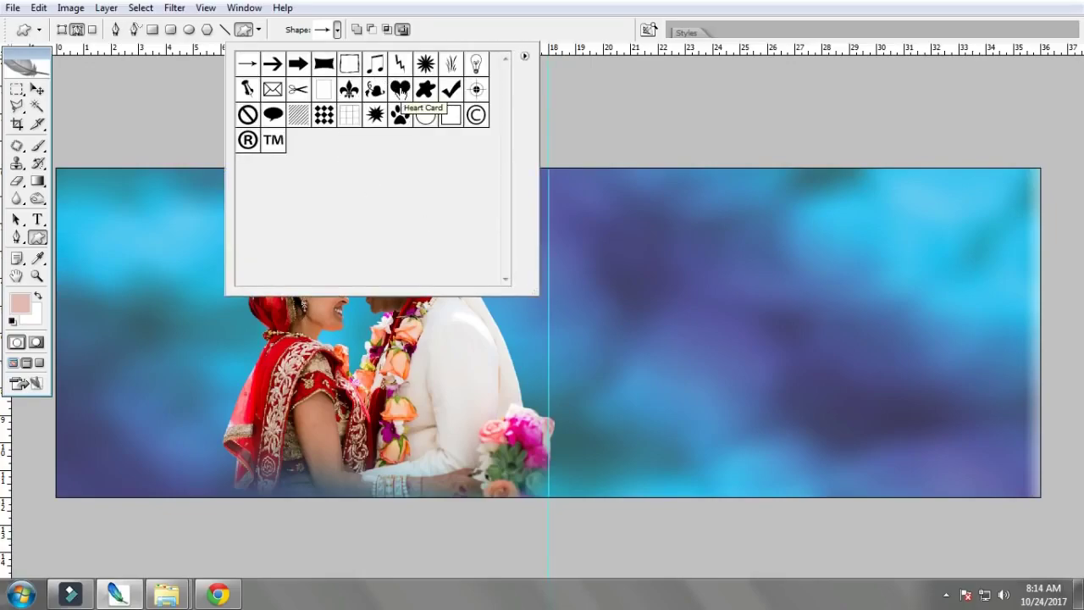
click(400, 90)
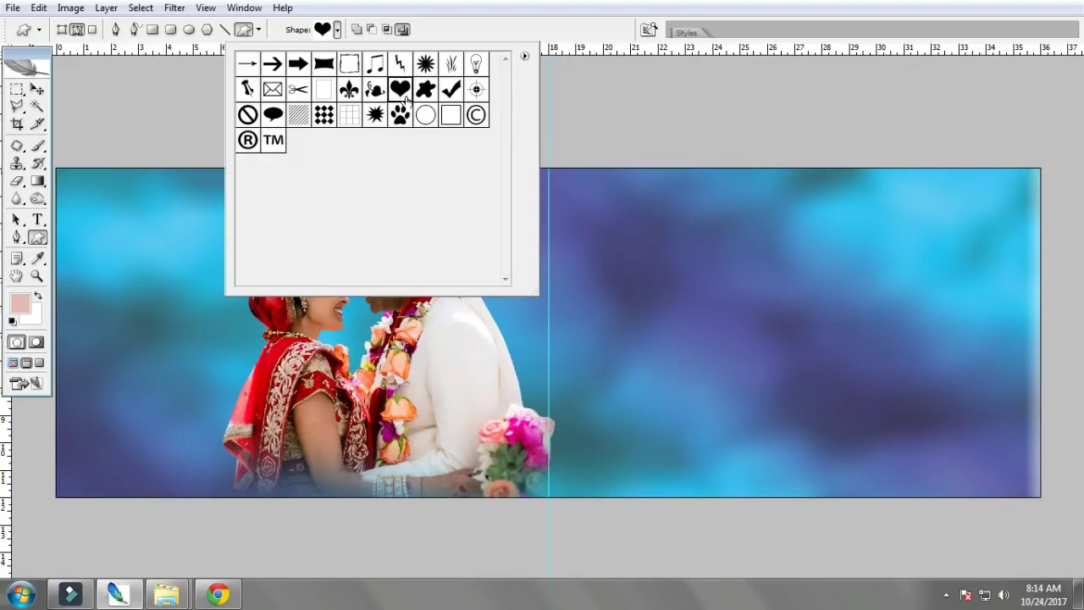
click(620, 199)
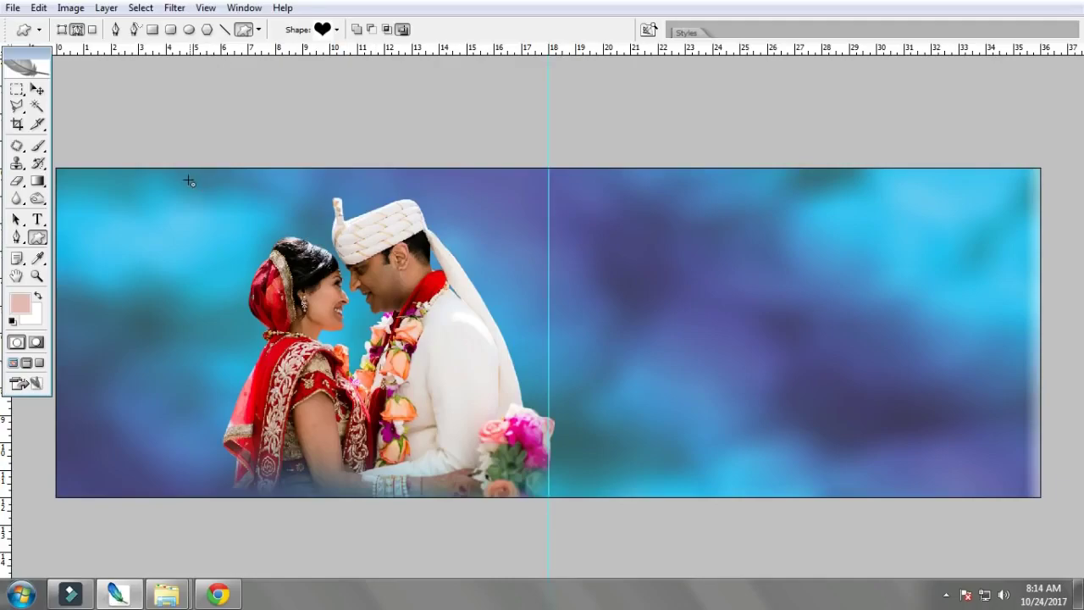
Step: Undo a trial heart path around the couple and draw one about 9 inches wide on the right half of the layout
drag(182, 178, 575, 557)
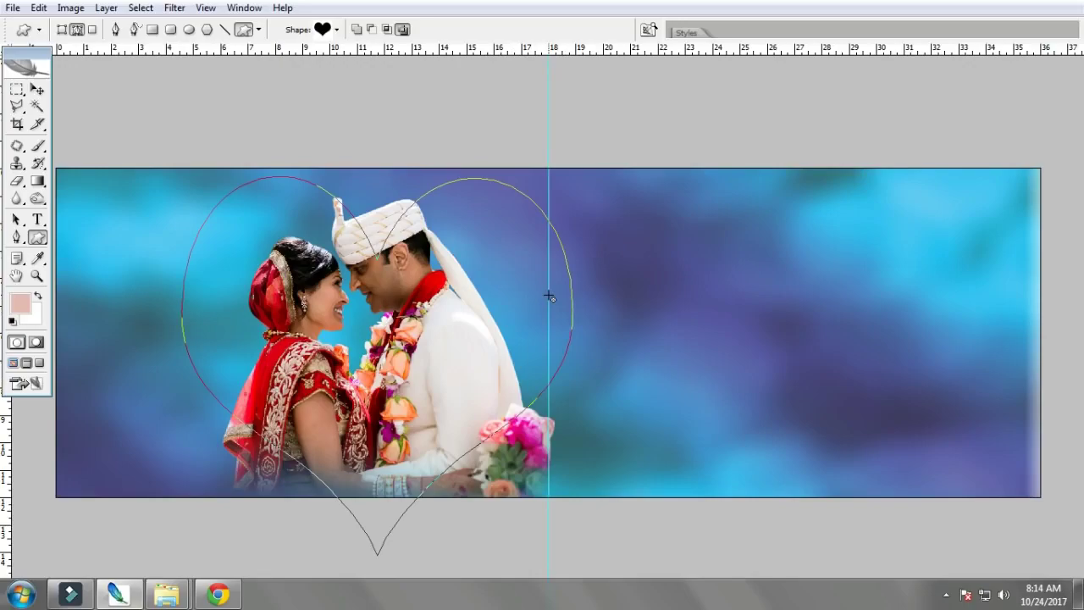
key(ctrl+z)
drag(598, 220, 849, 433)
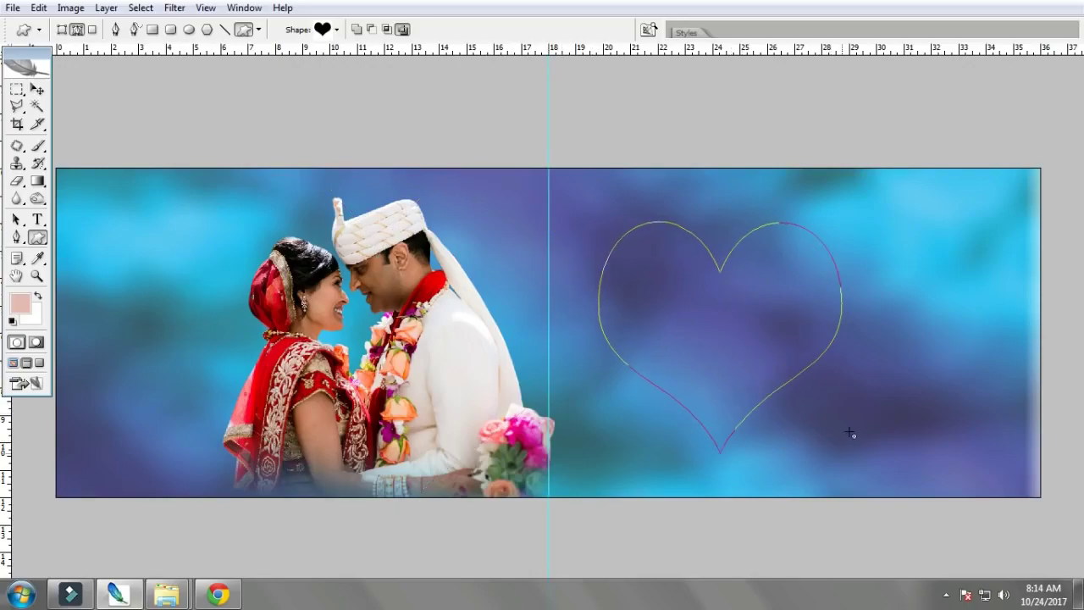
Step: Turn the heart path into a selection on the background layer and copy that area to a new layer
key(v)
right_click(878, 267)
click(930, 294)
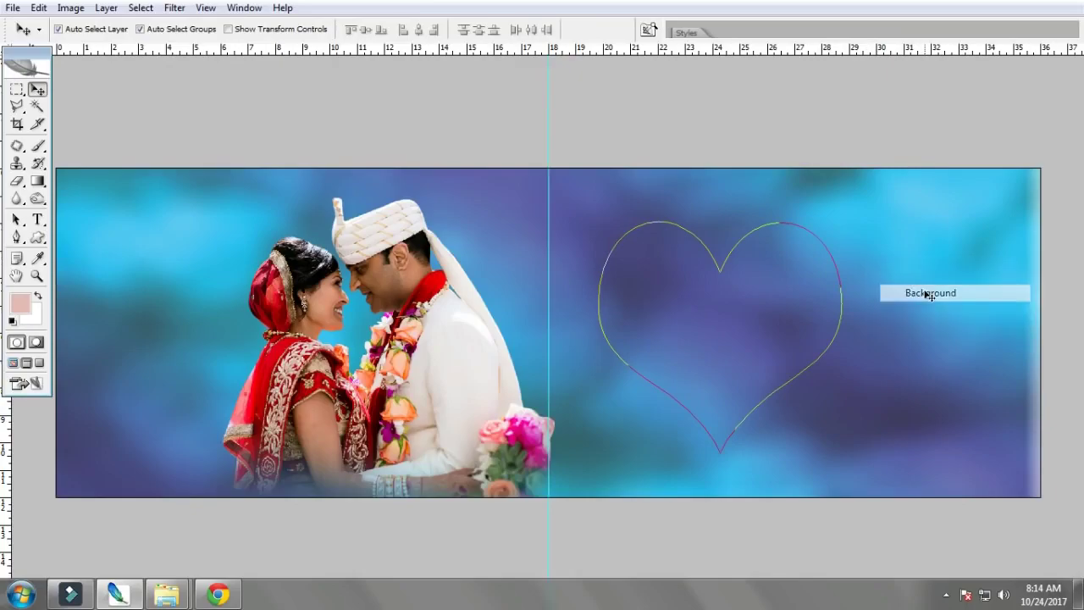
key(ctrl+Return)
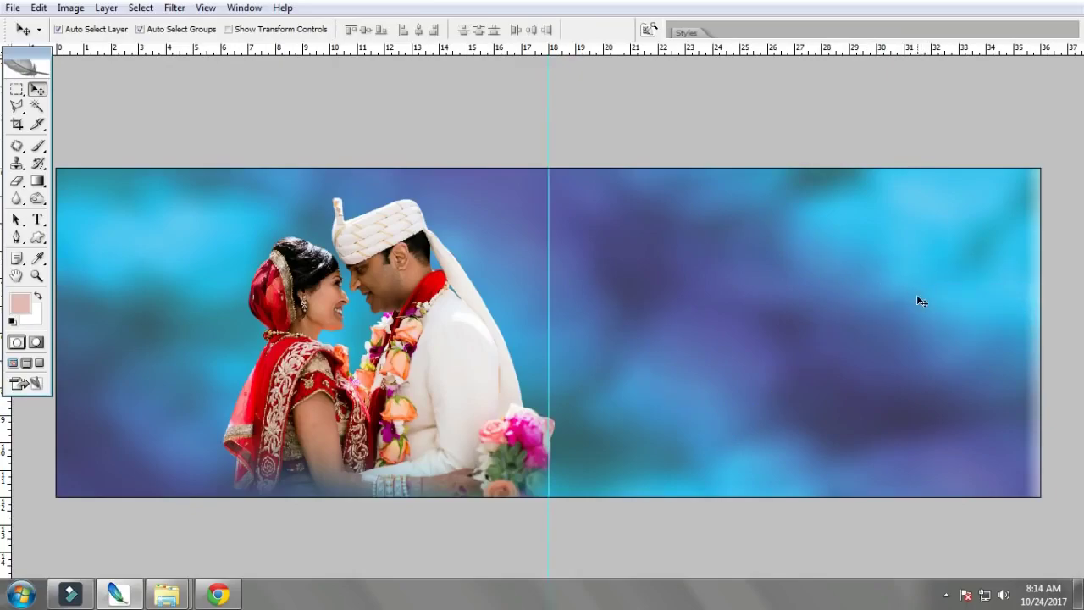
key(ctrl+j)
Step: Turn the heart layer solid white by raising Lightness in Hue/Saturation
key(ctrl+u)
drag(441, 289, 926, 321)
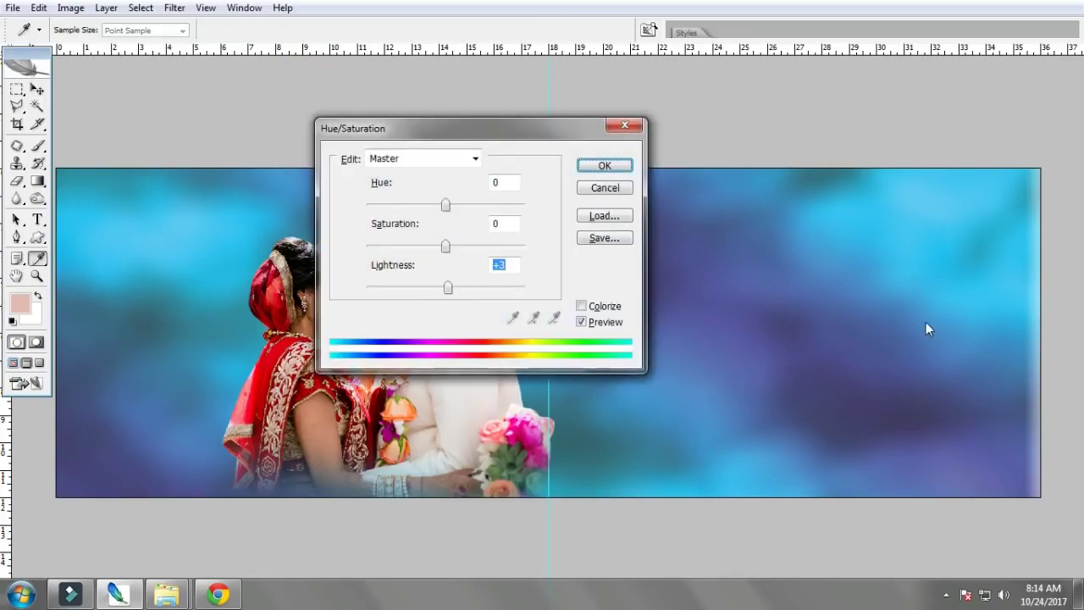
click(604, 165)
key(v)
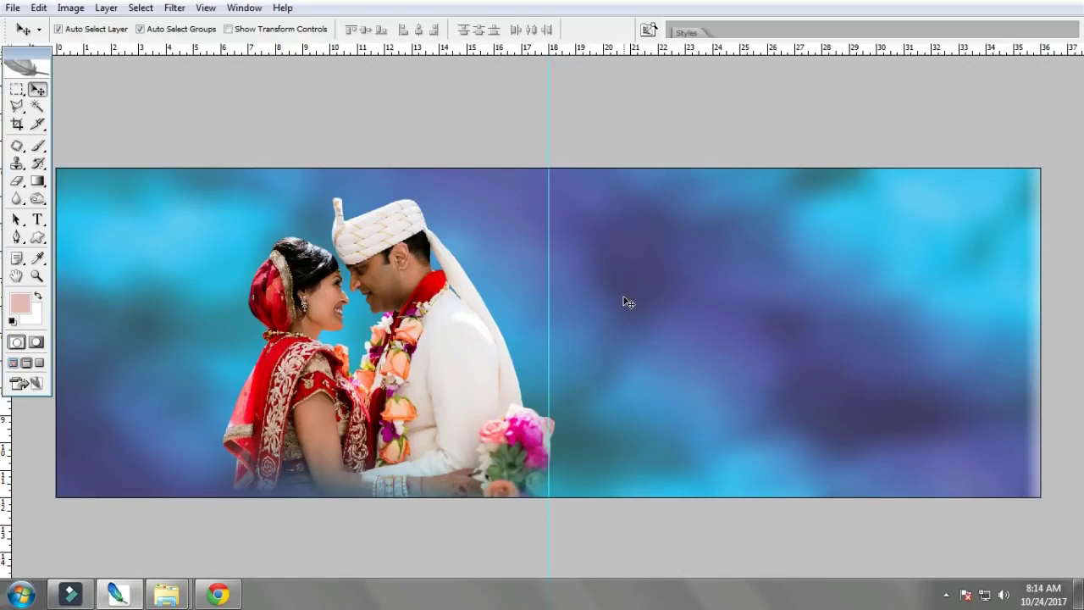
drag(617, 293, 617, 293)
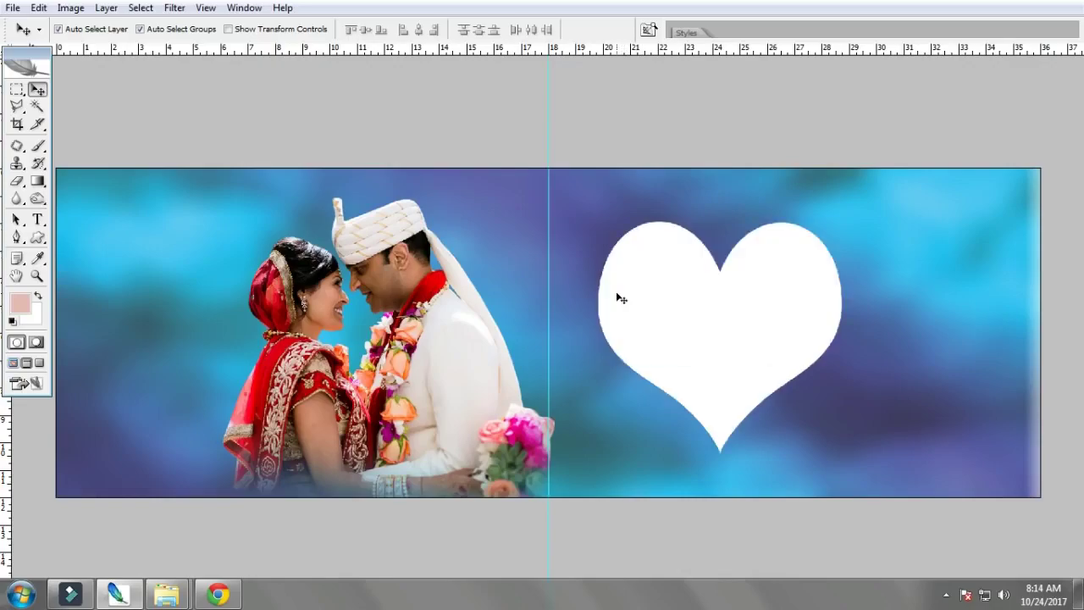
Step: Move the white heart behind the couple, enlarge it to about 15 inches wide and tilt it slightly
drag(735, 333, 358, 357)
key(ctrl+t)
drag(467, 243, 554, 161)
drag(602, 235, 602, 177)
mouse_move(495, 242)
mouse_down()
mouse_move(506, 249)
mouse_move(499, 259)
mouse_up()
key(Return)
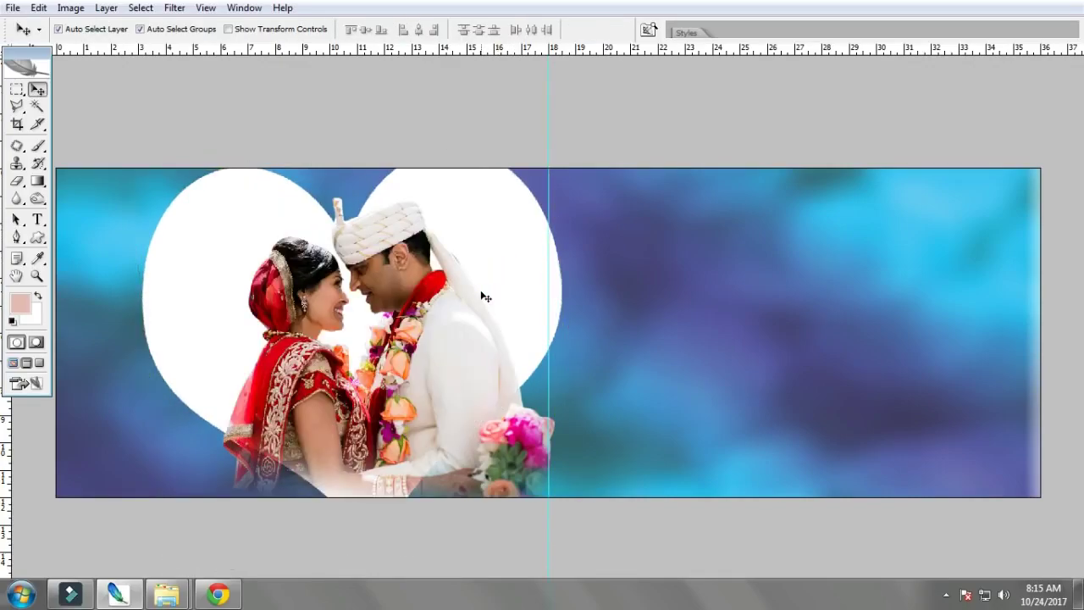
Step: Scale the couple down slightly in front of the heart
key(ctrl+t)
key(Escape)
key(ctrl+t)
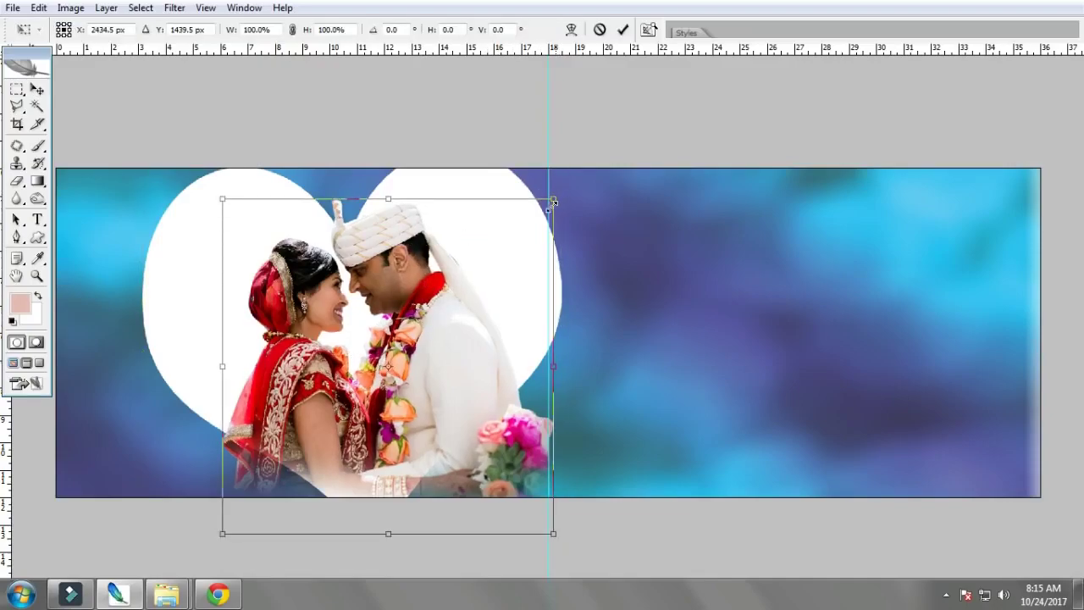
drag(553, 187, 547, 207)
key(Return)
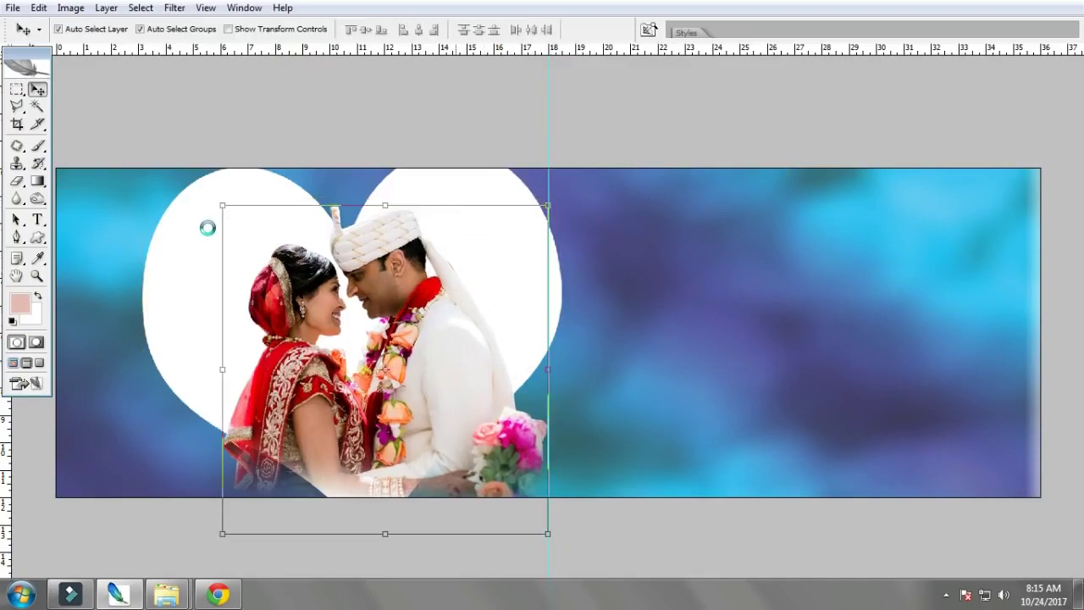
Step: Scale the white heart to about 90% and reposition it behind the couple, inside the left page
right_click(210, 228)
click(237, 240)
key(ctrl+t)
drag(506, 226, 526, 221)
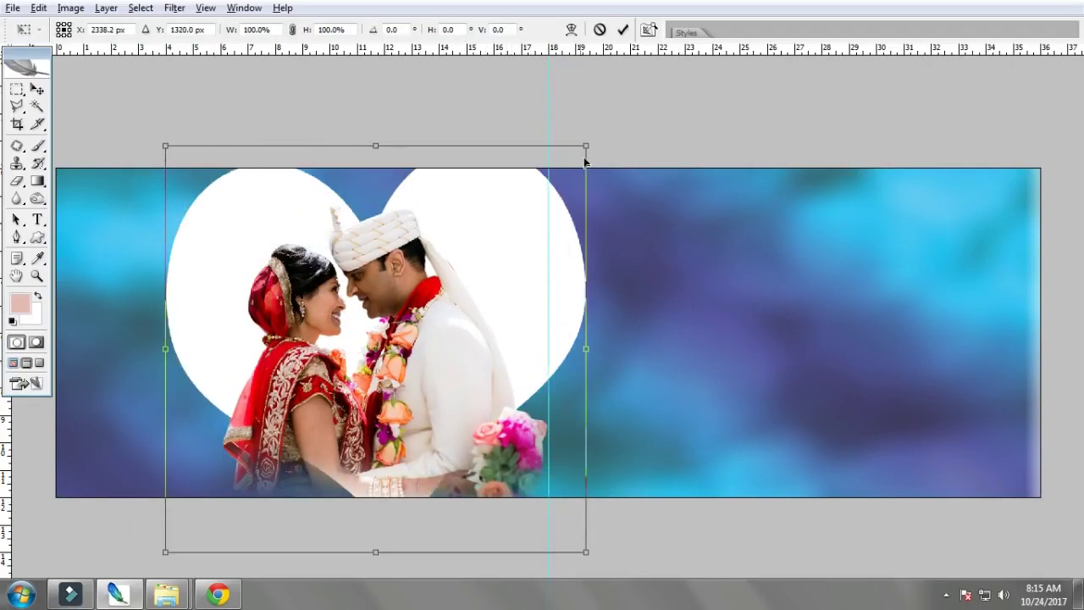
drag(578, 161, 546, 174)
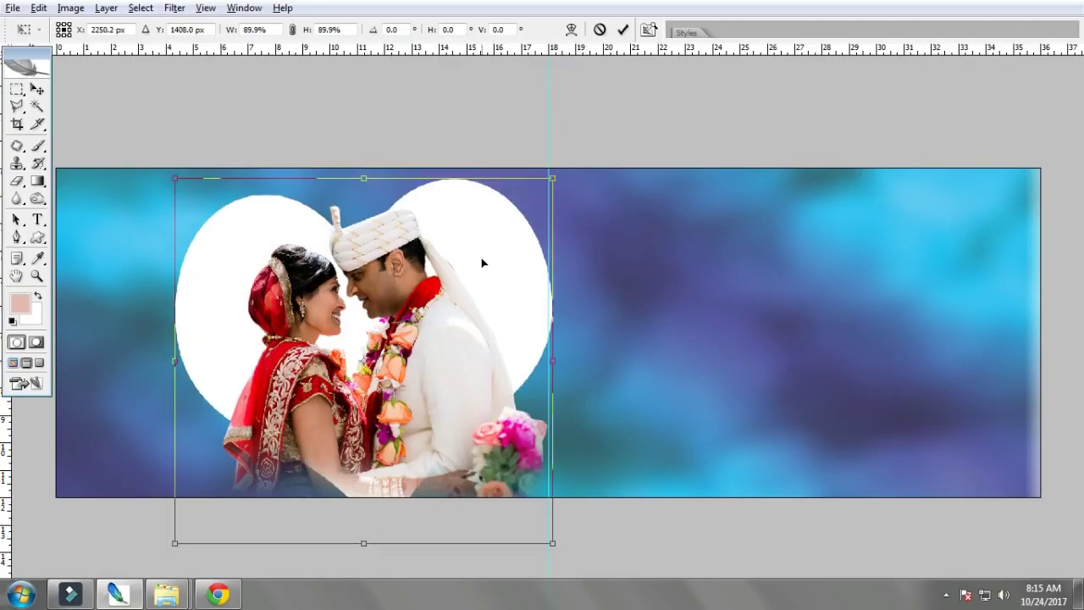
key(Return)
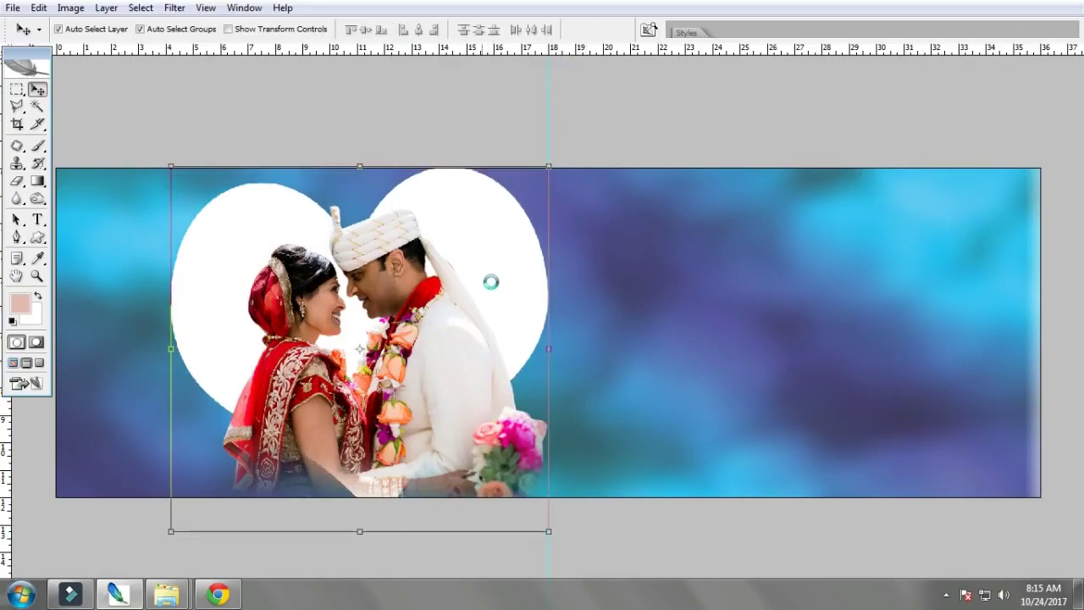
Step: Narrow the white heart and move it away from the couple towards the right page
key(ctrl+t)
drag(550, 348, 518, 348)
drag(487, 279, 720, 280)
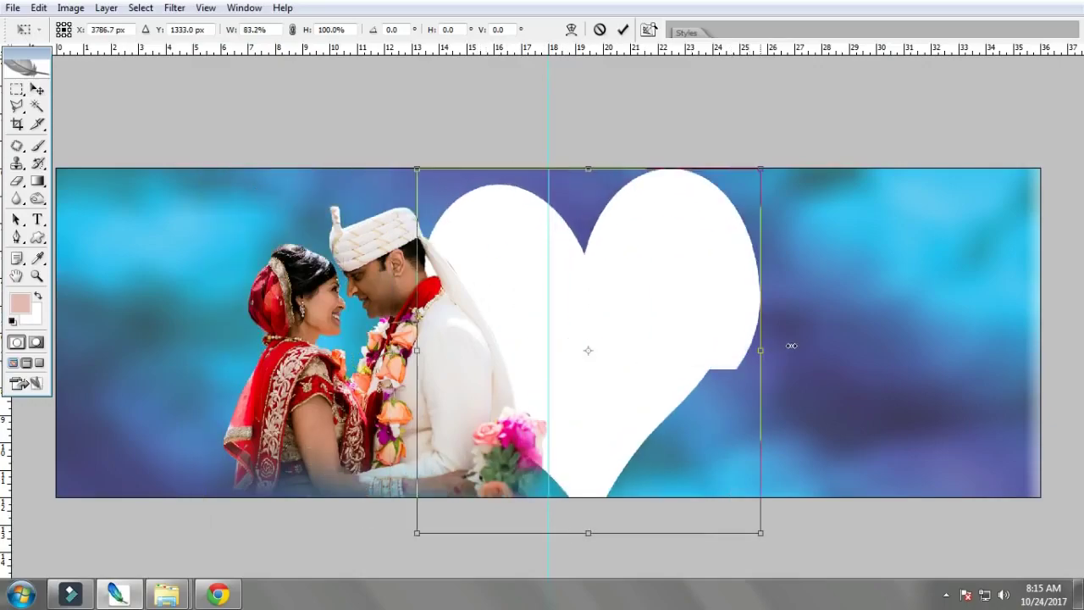
key(Return)
Step: Switch to the New folder window, open Archive-Images-7965416.psd and show the Photoshop documents as floating windows
mouse_move(166, 593)
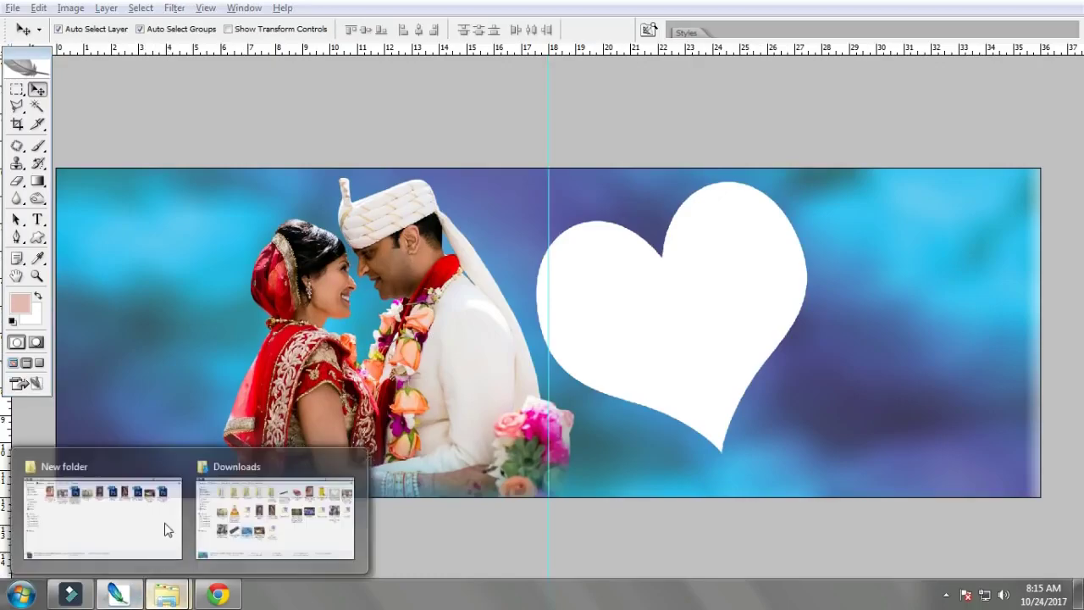
click(145, 520)
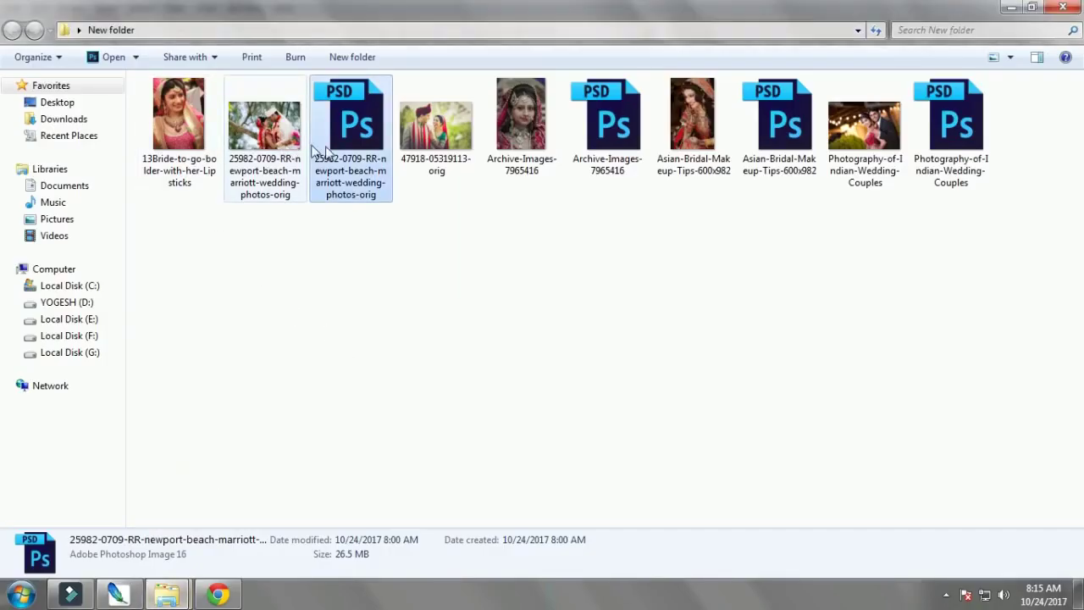
click(605, 149)
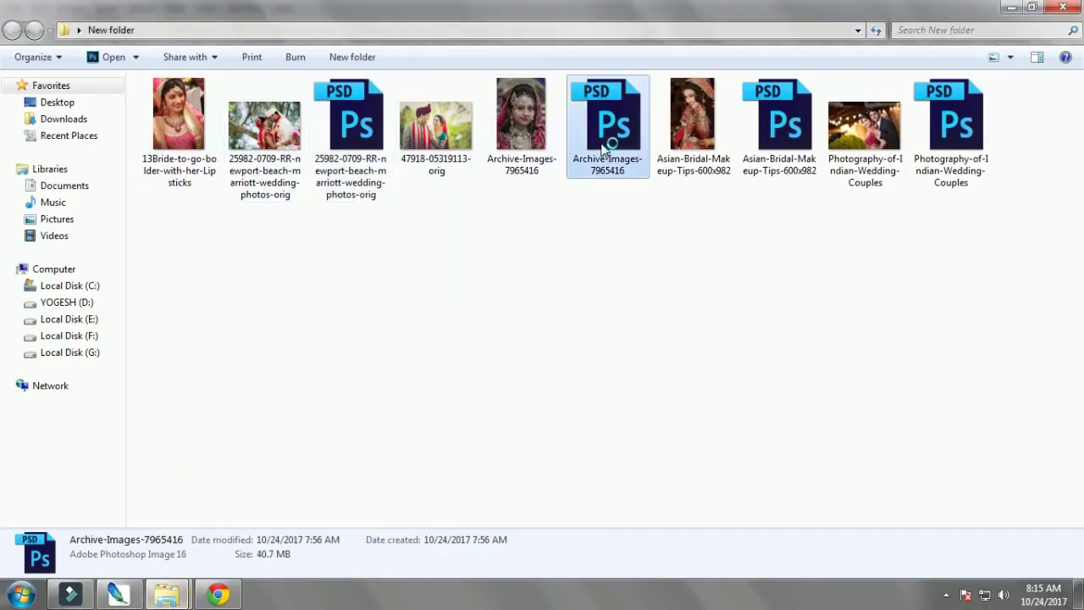
mouse_move(519, 164)
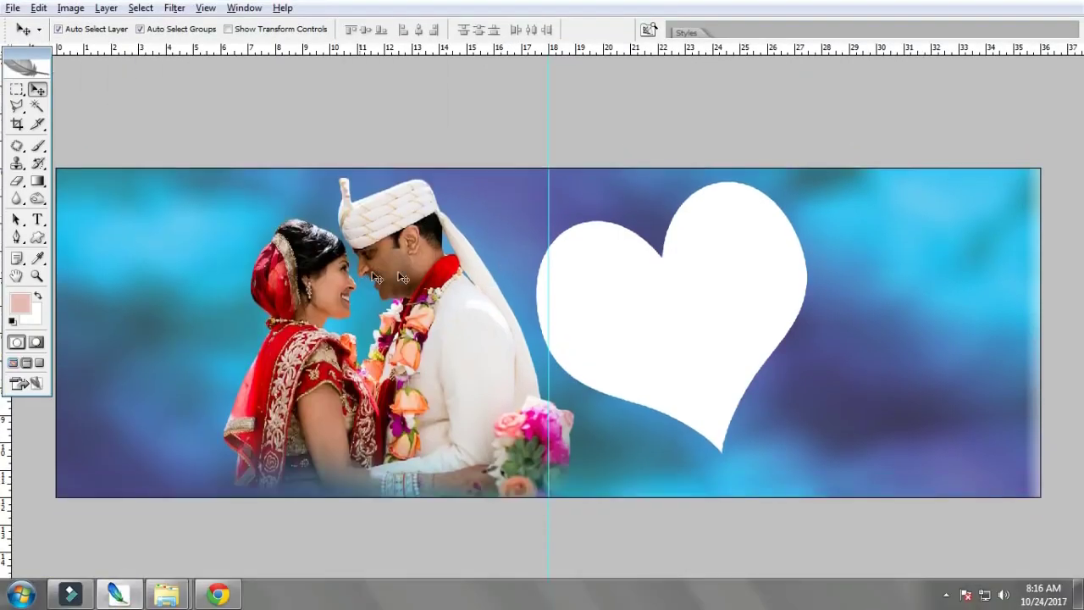
key(f)
key(f)
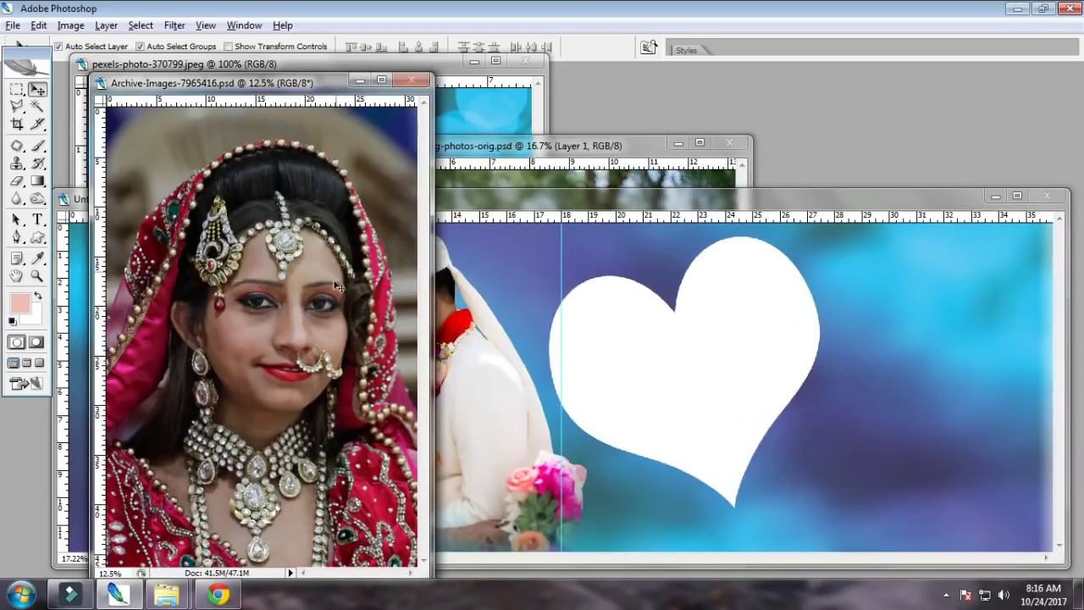
drag(335, 285, 537, 256)
click(537, 237)
Step: Brighten the bride portrait with Curves, shaping the curve with several points
key(f)
key(ctrl+plus)
key(ctrl+plus)
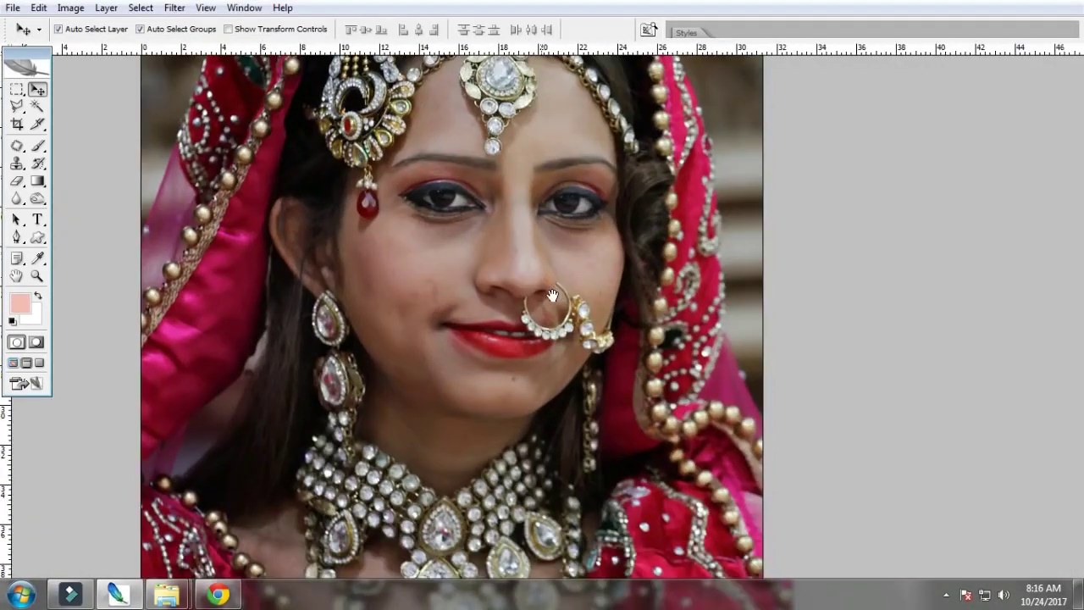
key(ctrl+m)
drag(797, 134, 828, 116)
mouse_move(827, 244)
mouse_down()
mouse_move(826, 222)
mouse_move(845, 223)
mouse_move(843, 234)
mouse_up()
click(863, 148)
click(810, 198)
click(873, 151)
click(851, 173)
click(948, 161)
Step: Lighten the portrait's midtones and deepen its shadows with Levels
key(ctrl+l)
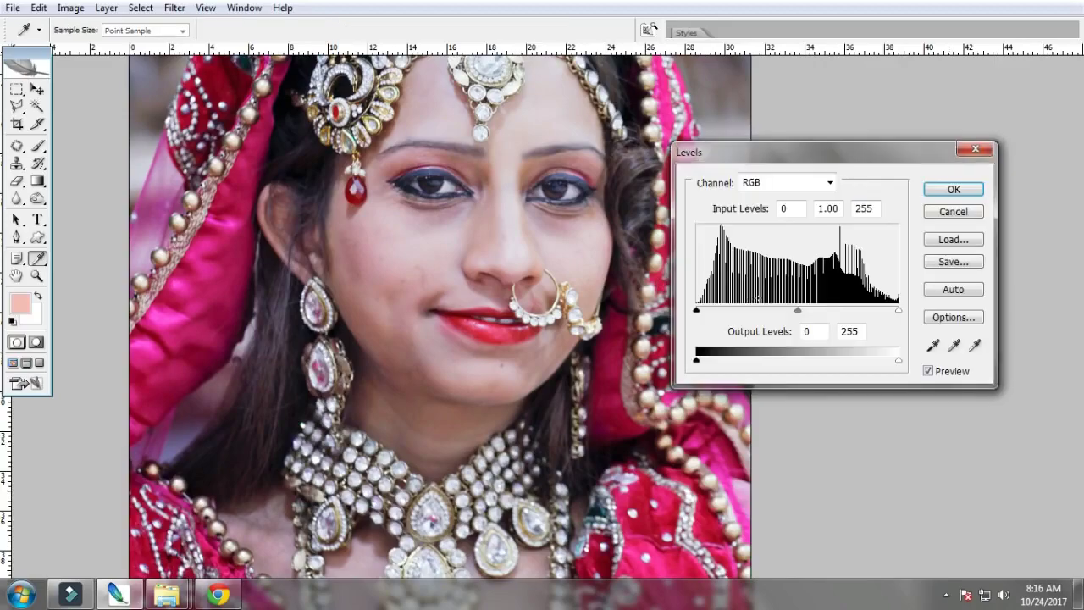
drag(798, 310, 778, 310)
drag(696, 310, 712, 310)
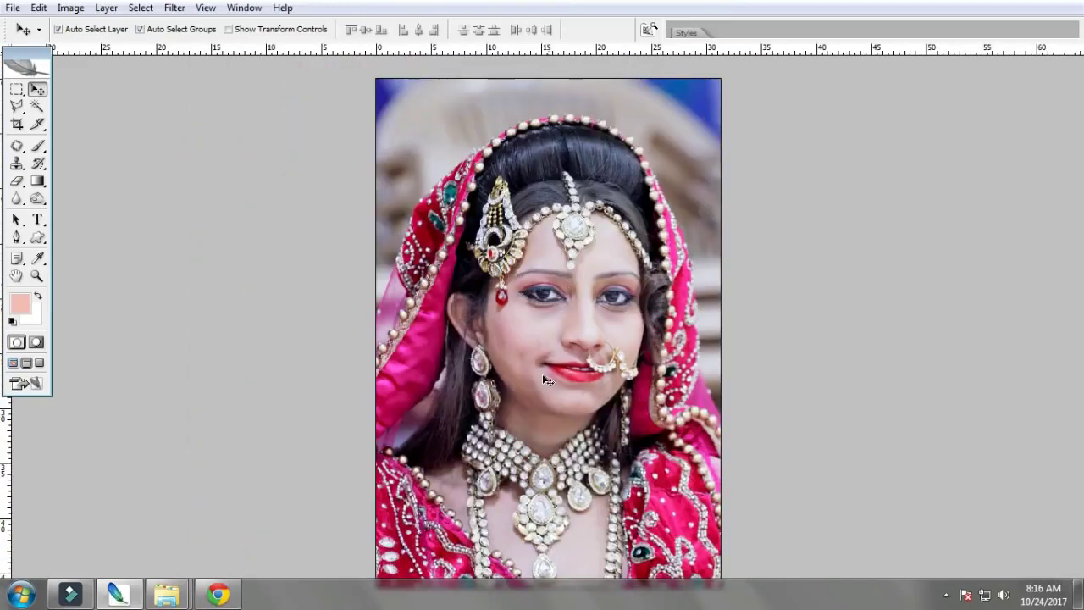
Step: Patch the blemished cheek and smooth the bride's facial skin with a 250 px Brush at 20% opacity and 30% flow
key(ctrl+plus)
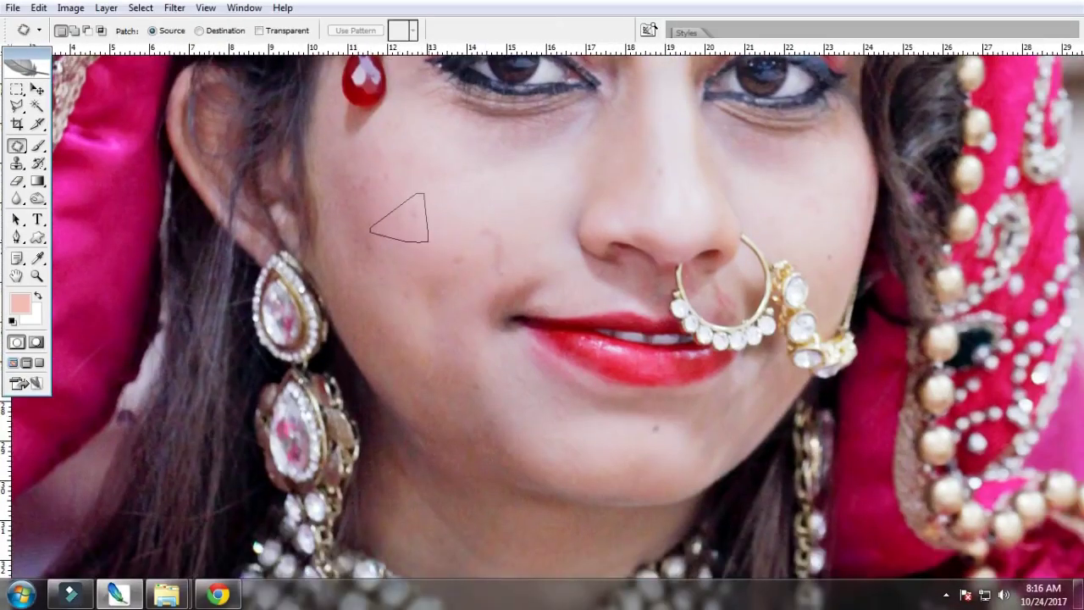
mouse_move(430, 242)
mouse_down()
mouse_move(406, 296)
mouse_move(497, 230)
mouse_up()
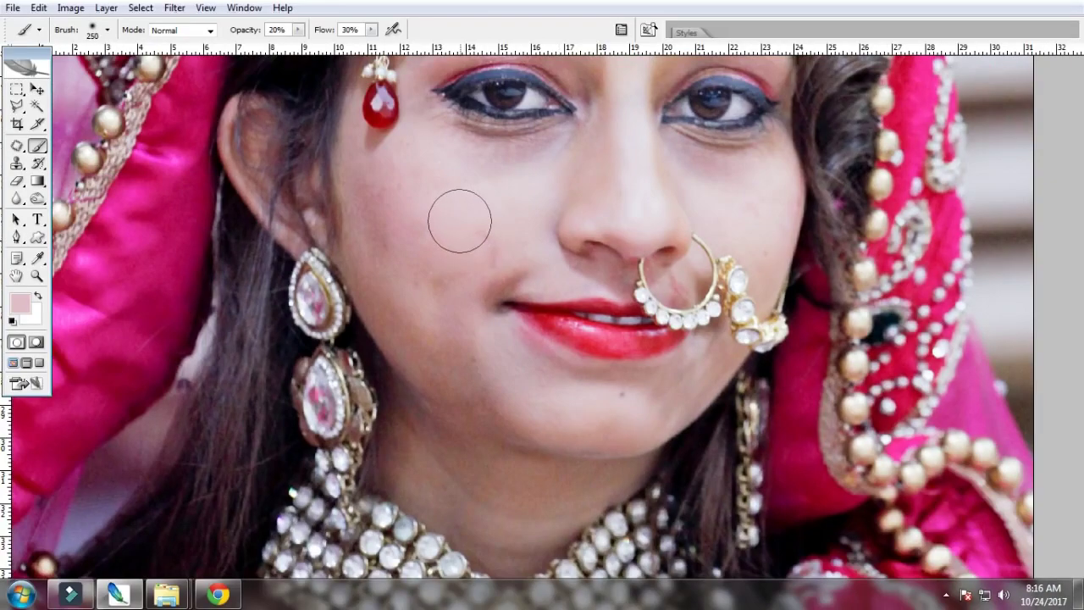
mouse_move(415, 192)
mouse_down()
mouse_move(398, 331)
mouse_move(416, 190)
mouse_move(453, 257)
mouse_move(503, 231)
mouse_up()
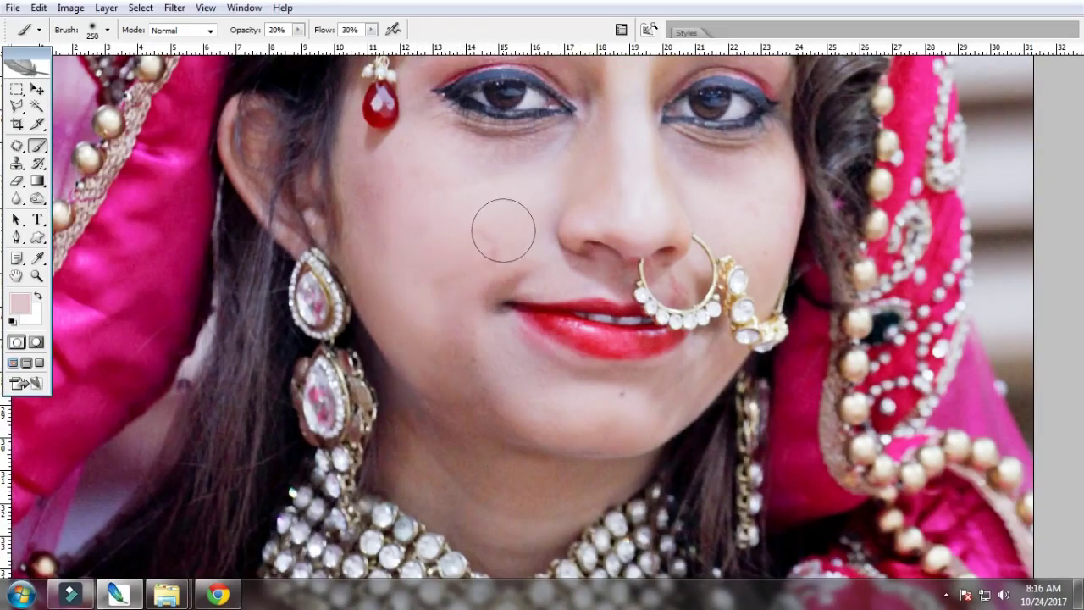
click(342, 217)
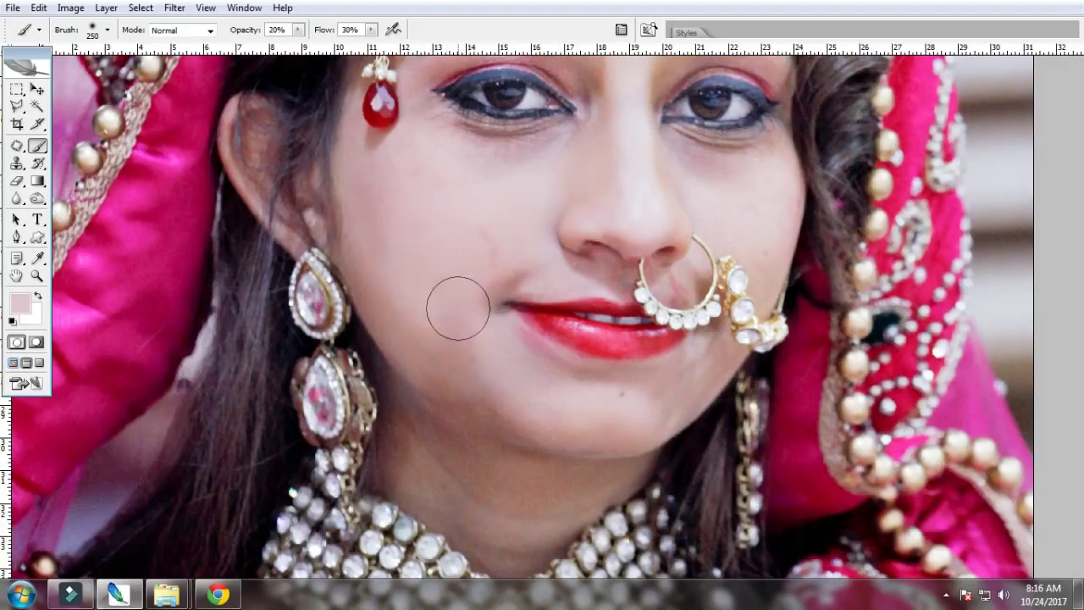
scroll(609, 271, up, 5)
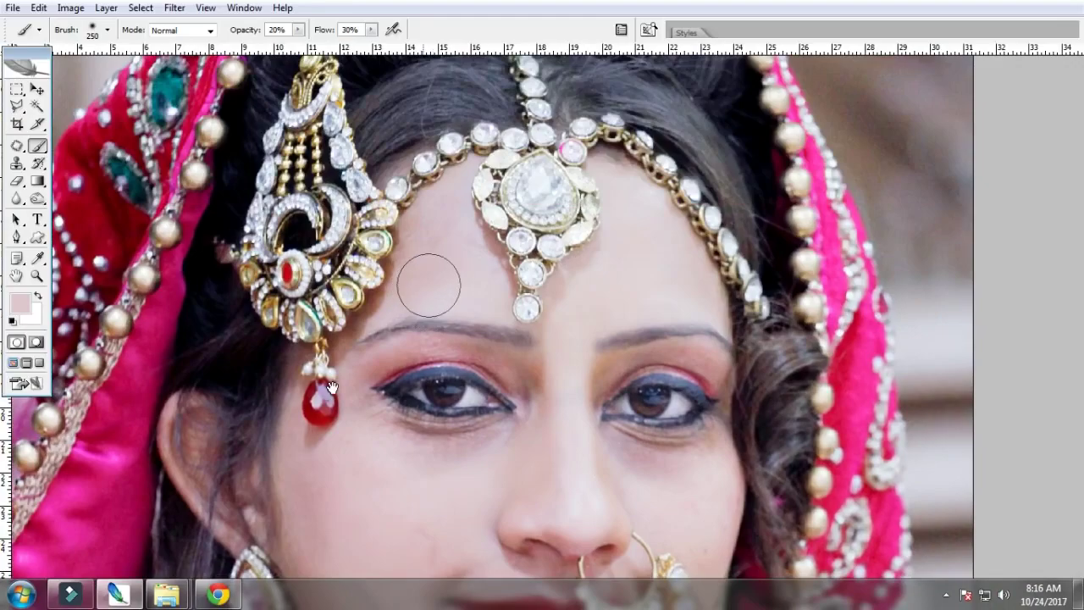
scroll(429, 286, down, 4)
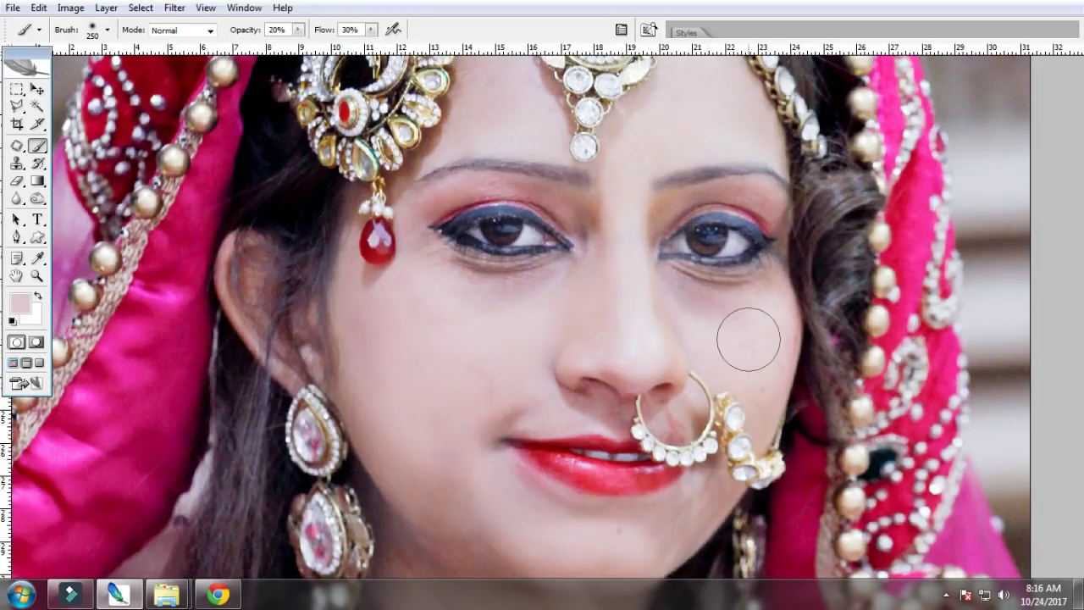
Step: Return to floating windows, feather a selection of the bride portrait and bring the portrait into the album layout
key(ctrl+0)
key(z)
click(578, 362)
click(649, 398)
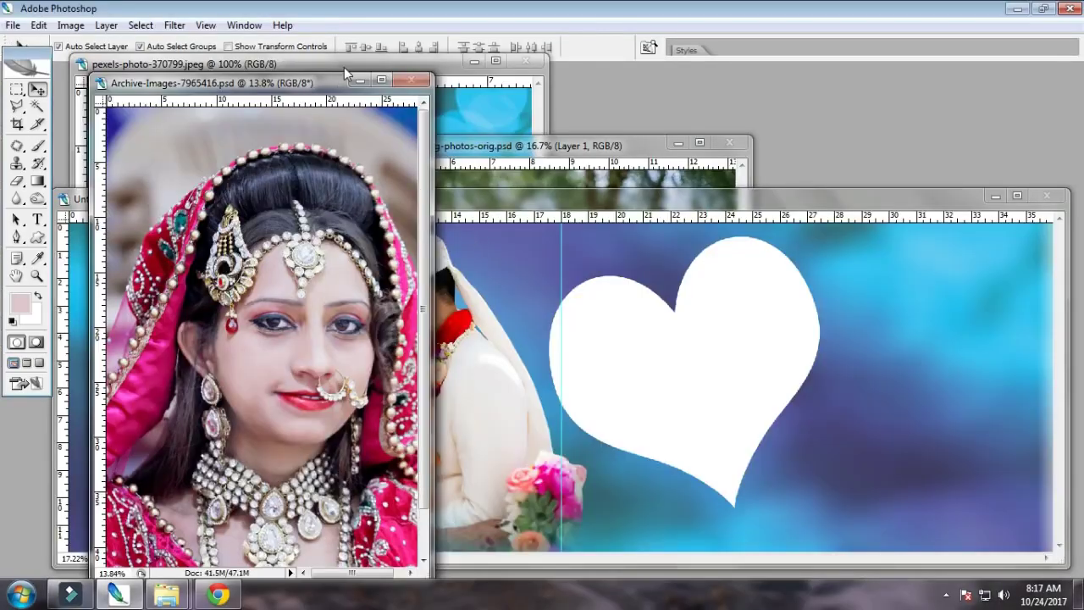
drag(342, 74, 379, 61)
click(305, 317)
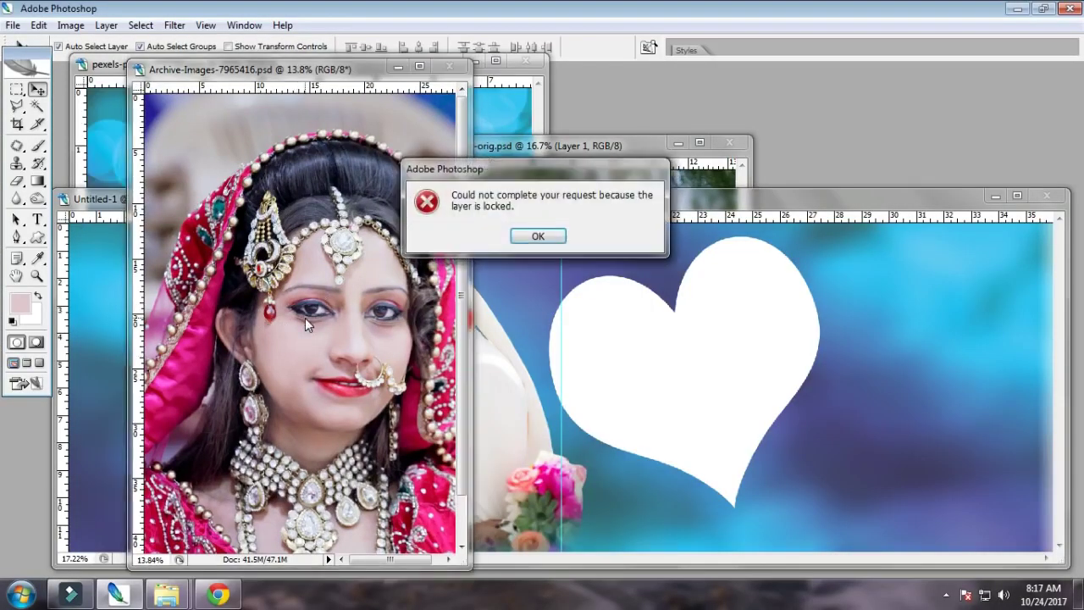
key(Return)
key(ctrl+alt+d)
key(Return)
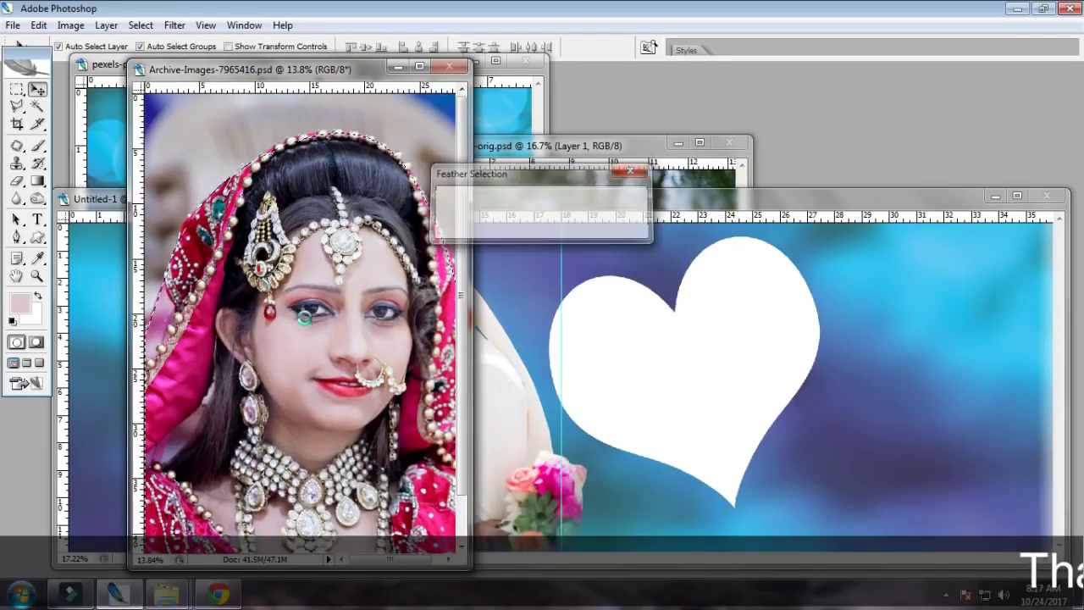
drag(363, 411, 567, 375)
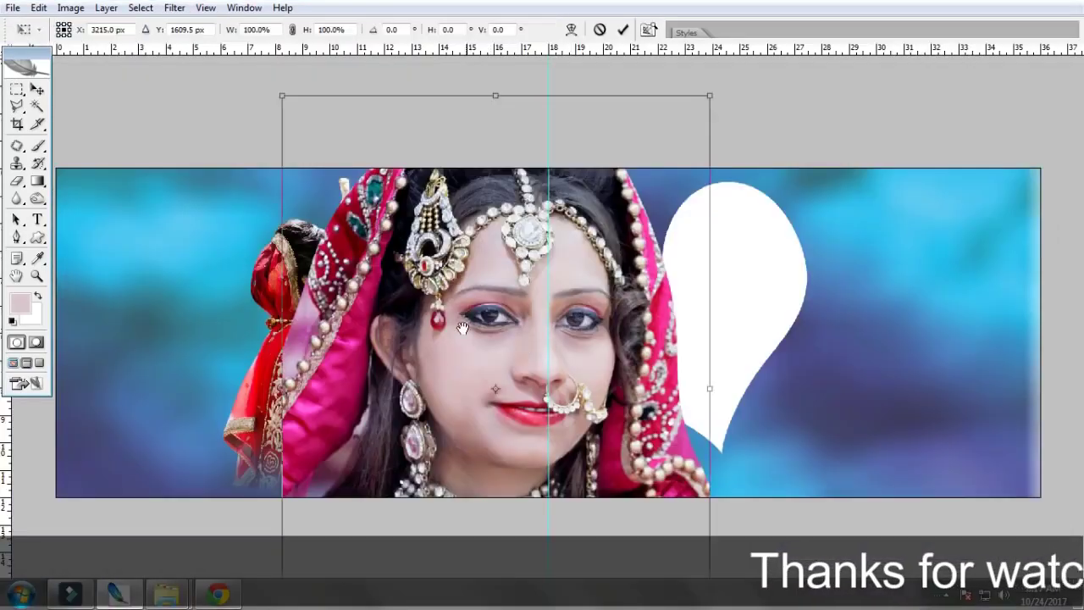
Step: Scale down the bride portrait, tilt it slightly counterclockwise and place it at the left end of the layout
drag(462, 328, 583, 312)
drag(584, 312, 295, 281)
drag(566, 254, 542, 204)
scroll(337, 273, down, 1)
drag(337, 273, 328, 293)
drag(444, 78, 432, 154)
drag(450, 117, 393, 247)
drag(347, 364, 310, 337)
drag(360, 215, 398, 203)
drag(293, 241, 296, 251)
key(Return)
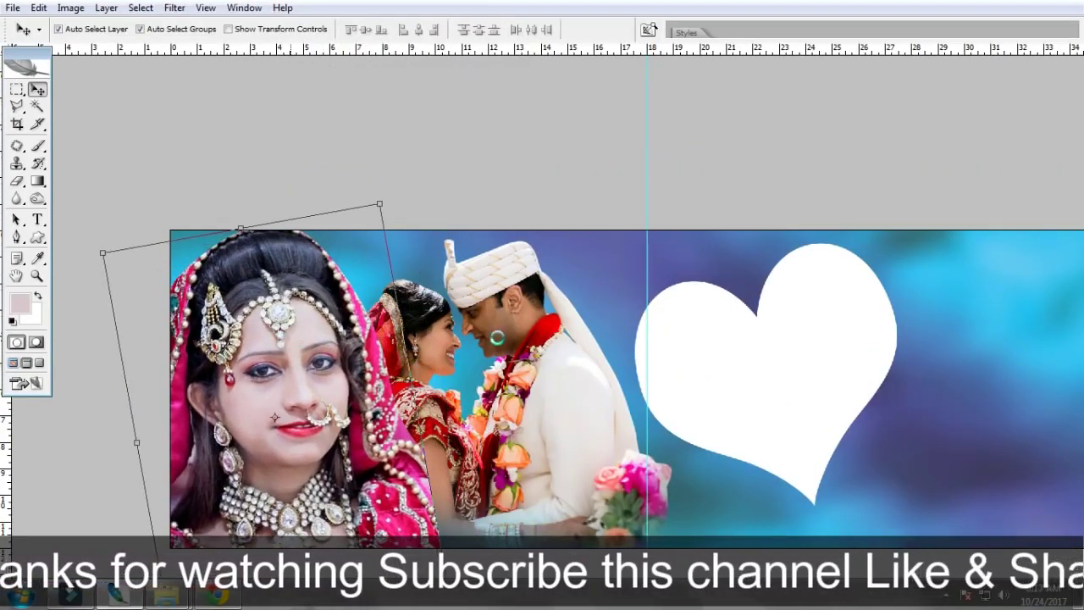
Step: Select the couple layer, scale it down and place it just right of the bride portrait
right_click(532, 291)
click(561, 300)
key(ctrl+t)
drag(672, 238, 629, 283)
drag(567, 336, 599, 331)
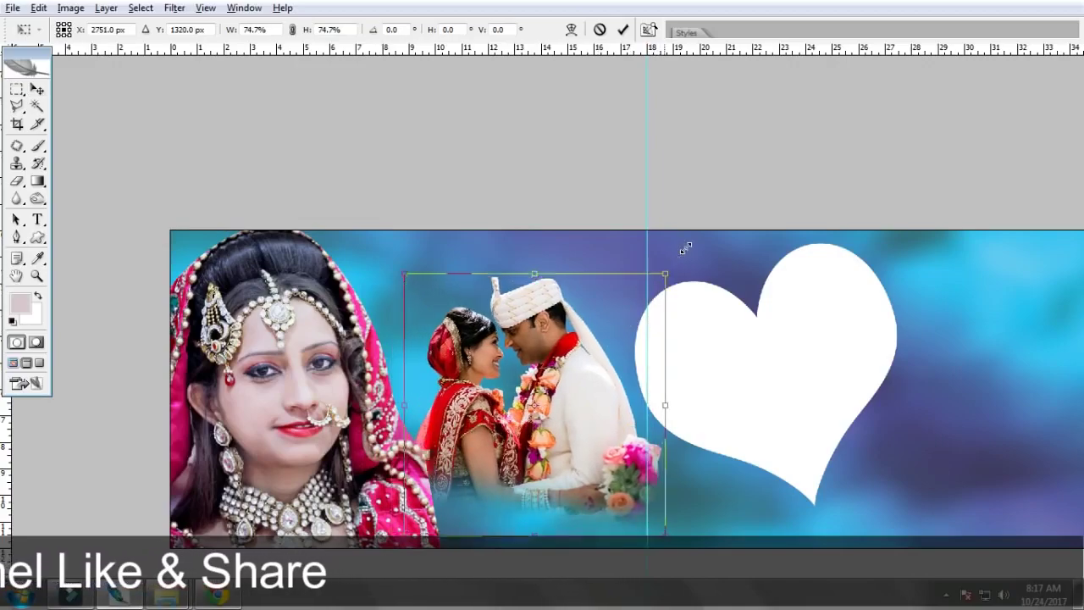
key(Return)
key(ctrl+0)
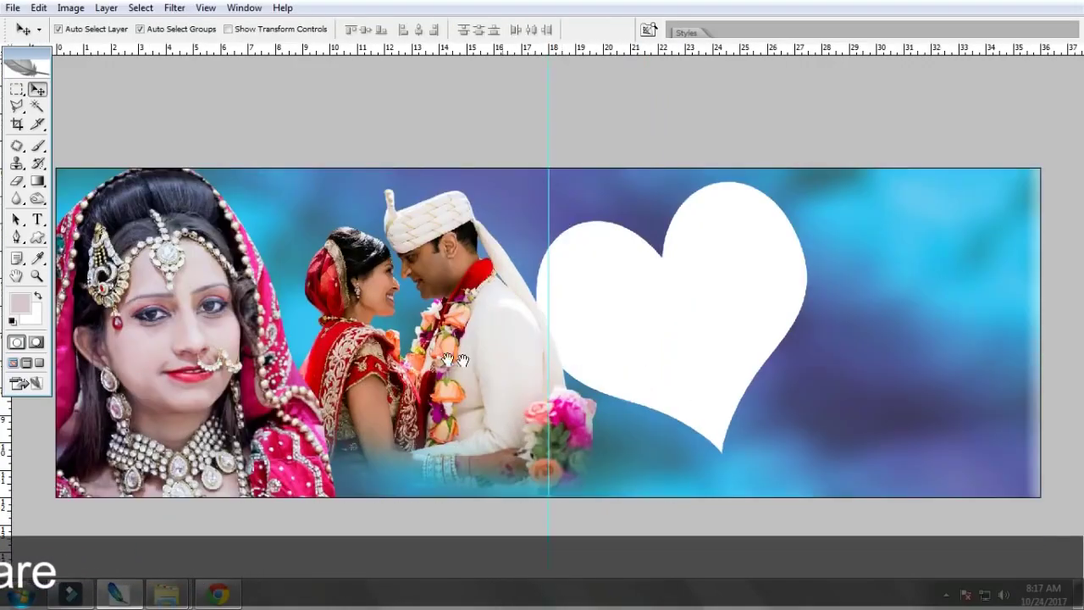
Step: Fade the right edge of the bride portrait into the couple using the Eraser with a soft 700 px brush
drag(463, 360, 580, 325)
right_click(297, 338)
click(326, 350)
key(e)
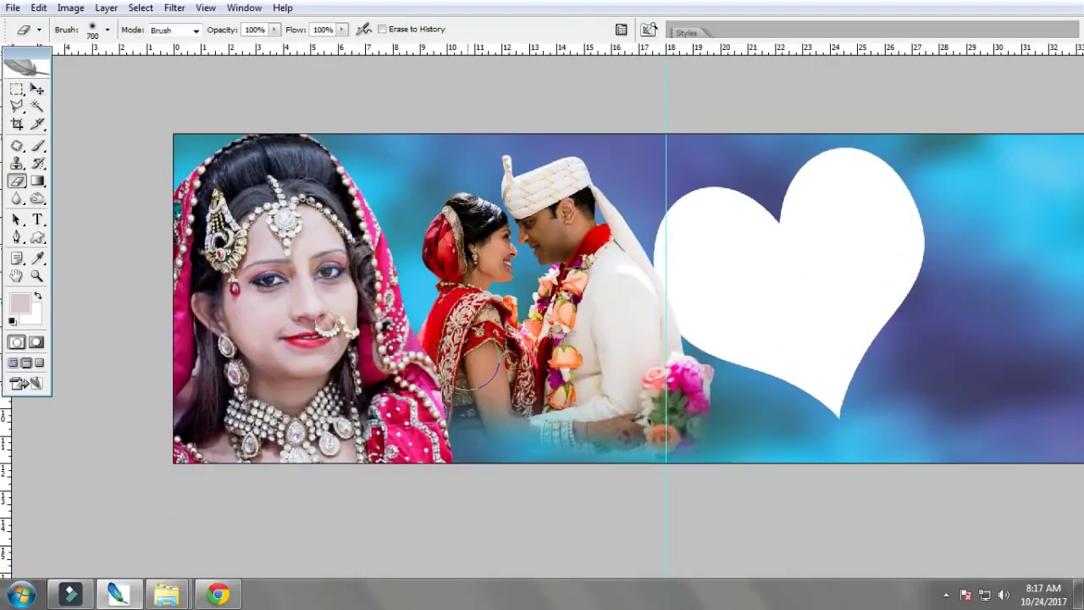
mouse_move(462, 439)
mouse_down()
mouse_move(462, 517)
mouse_move(141, 506)
mouse_move(397, 566)
mouse_move(432, 312)
mouse_up()
key(v)
key(ctrl+0)
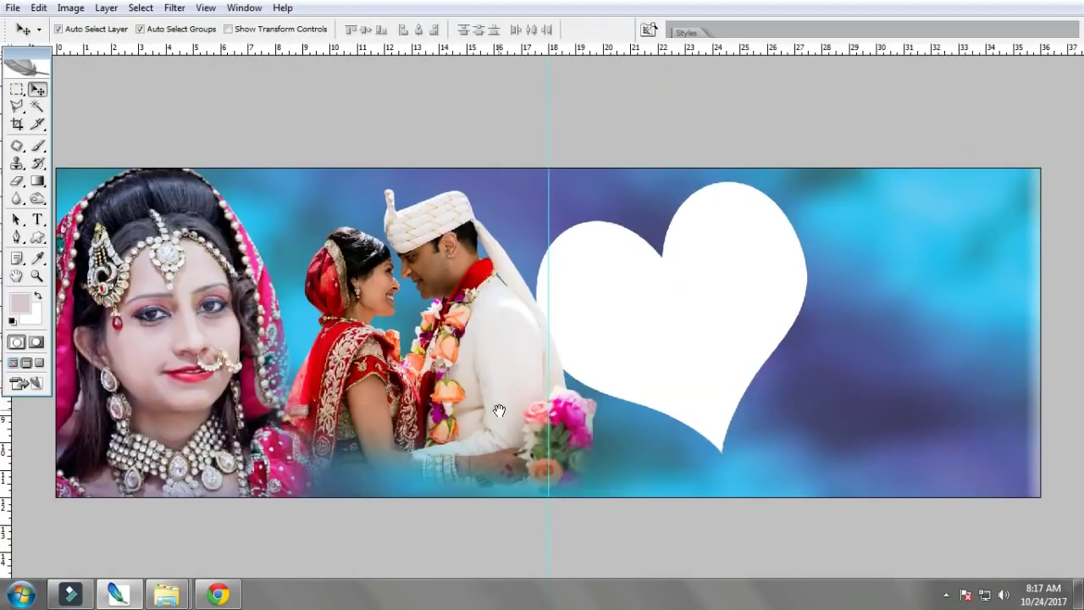
Step: Move the white heart behind the couple, enlarge it beyond the layout's height and lower its opacity to 50%
drag(499, 411, 526, 407)
drag(690, 337, 414, 344)
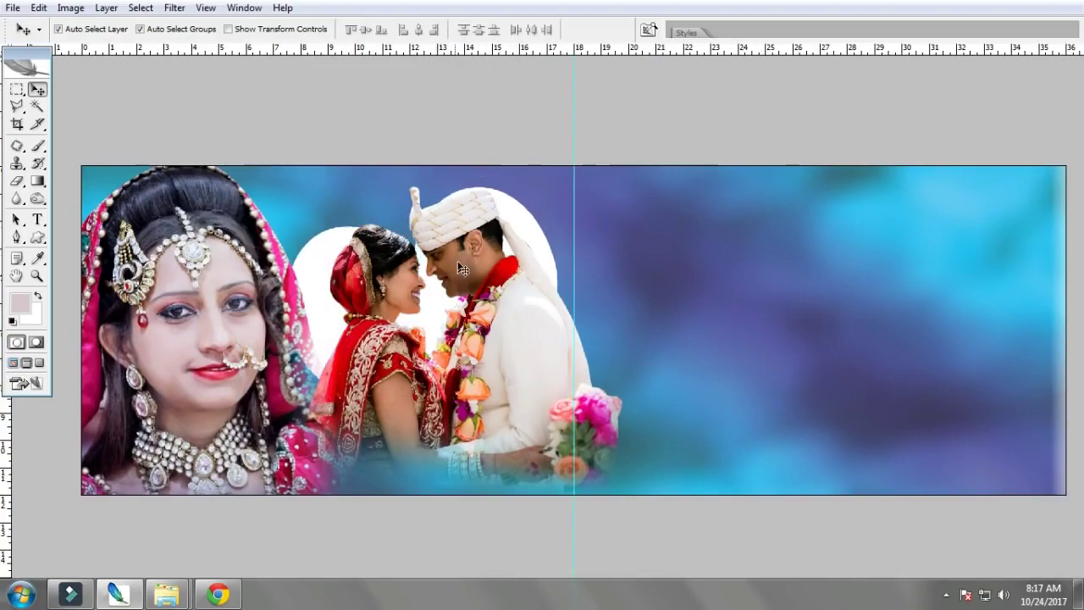
key(ctrl+t)
drag(558, 187, 615, 131)
key(Return)
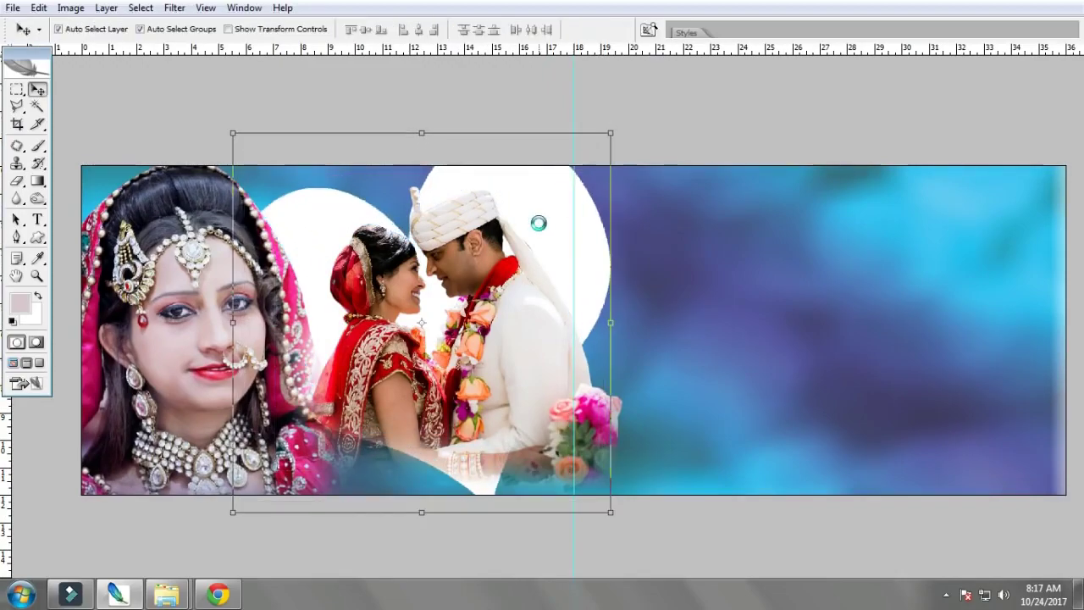
key(2)
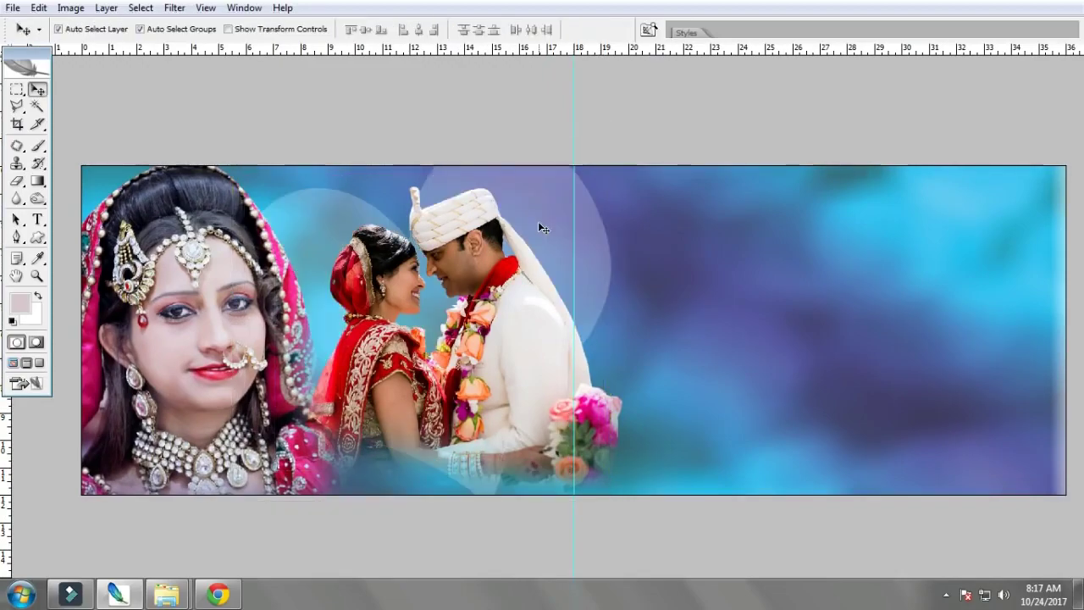
key(5)
Step: Colorize the heart red with hue 0, saturation 100 and a darker lightness, and restore its full opacity
key(i)
key(ctrl+u)
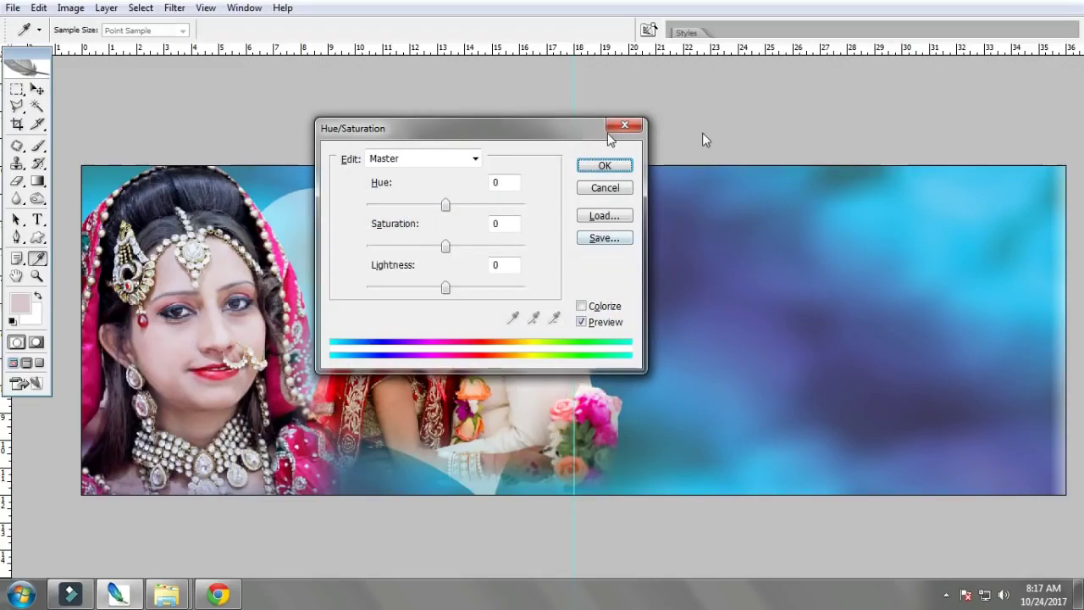
drag(609, 134, 842, 134)
click(833, 306)
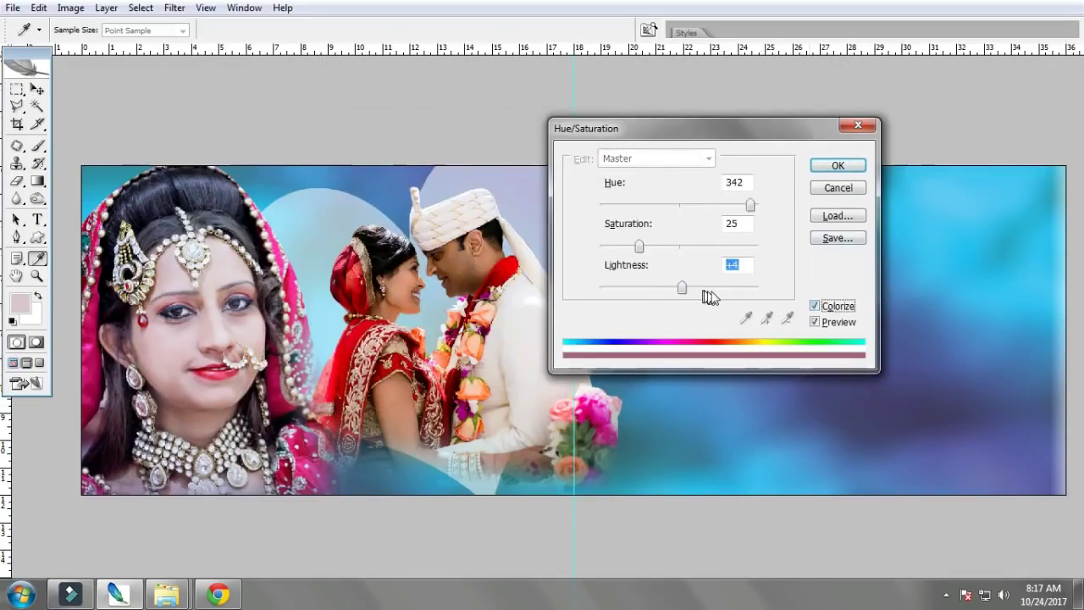
drag(708, 296, 639, 302)
drag(639, 246, 758, 246)
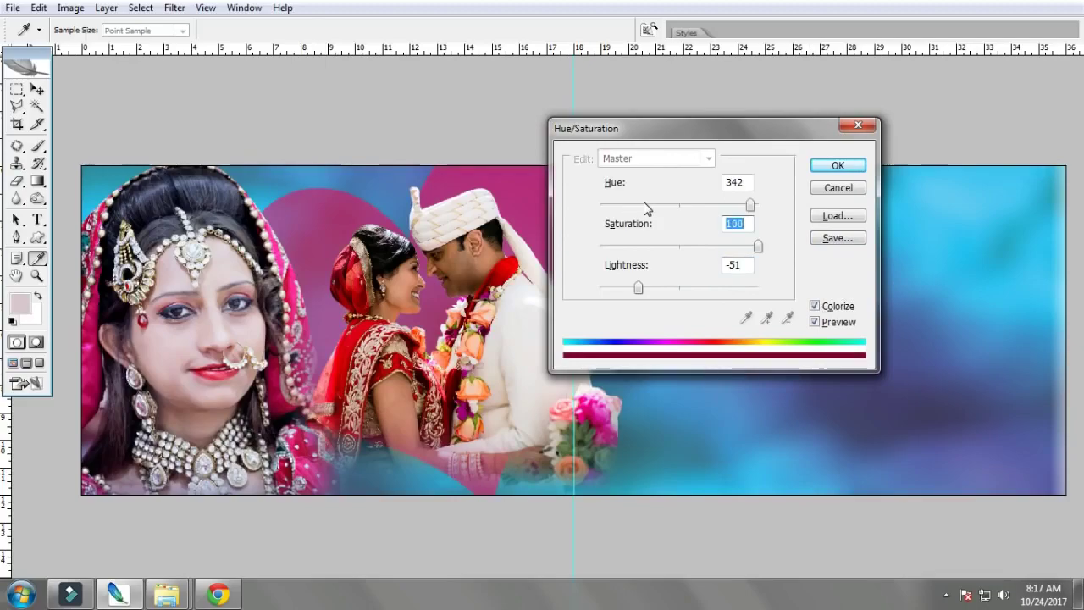
mouse_move(651, 288)
mouse_down()
mouse_move(690, 286)
mouse_move(667, 288)
mouse_up()
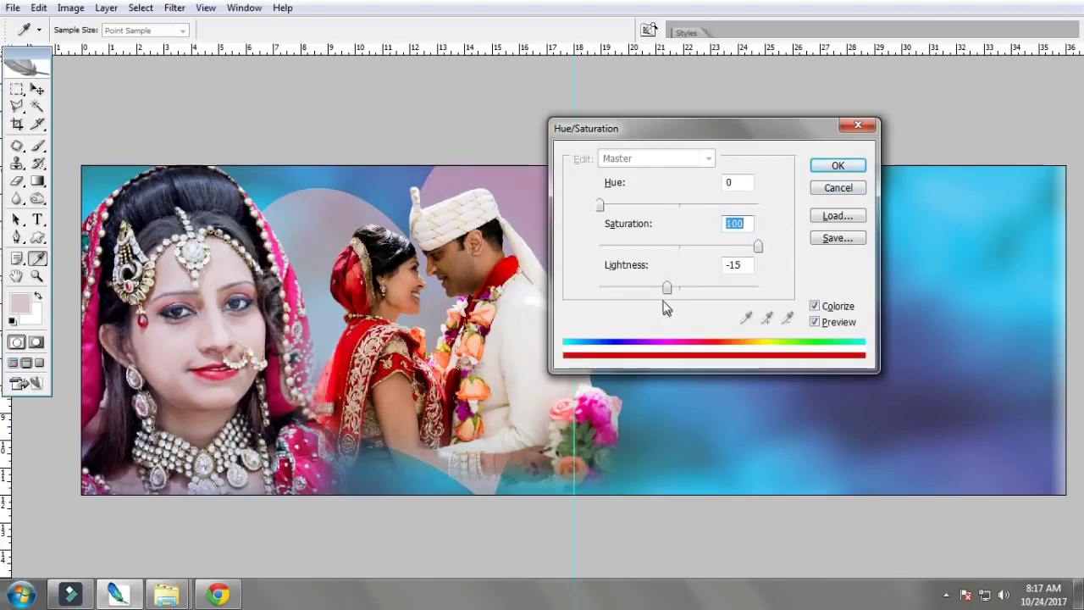
drag(667, 288, 647, 288)
click(857, 169)
key(v)
key(ctrl+z)
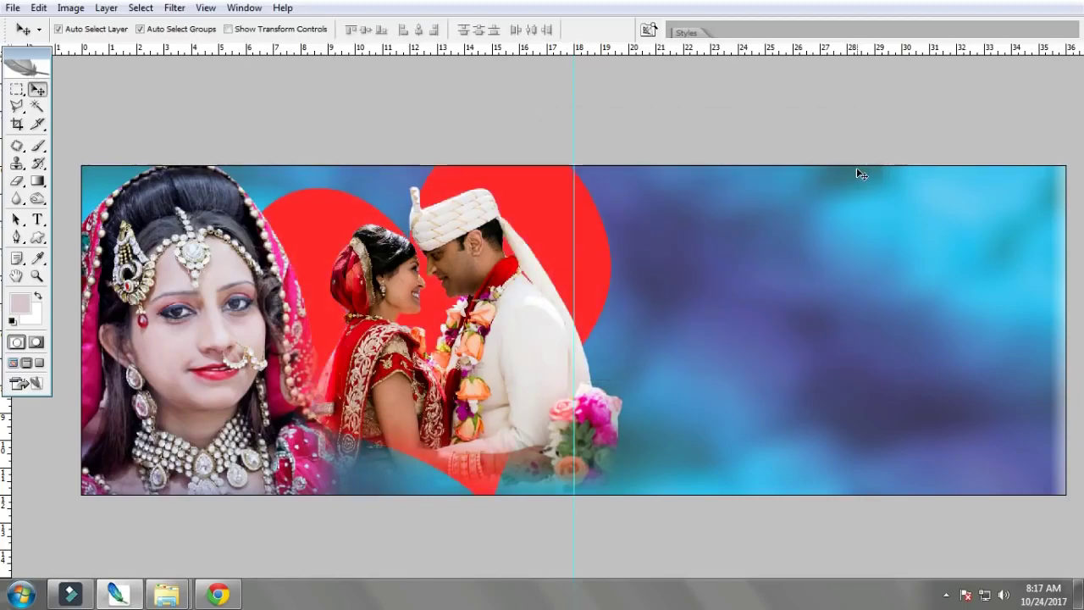
key(alt+s)
key(o)
key(Return)
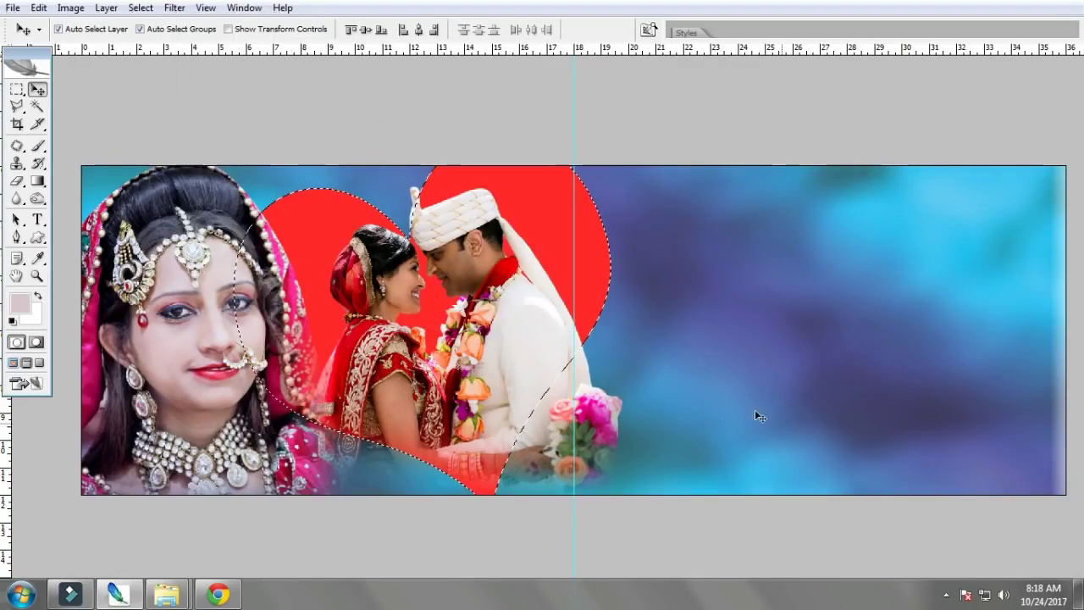
right_click(531, 213)
click(561, 225)
key(ctrl+d)
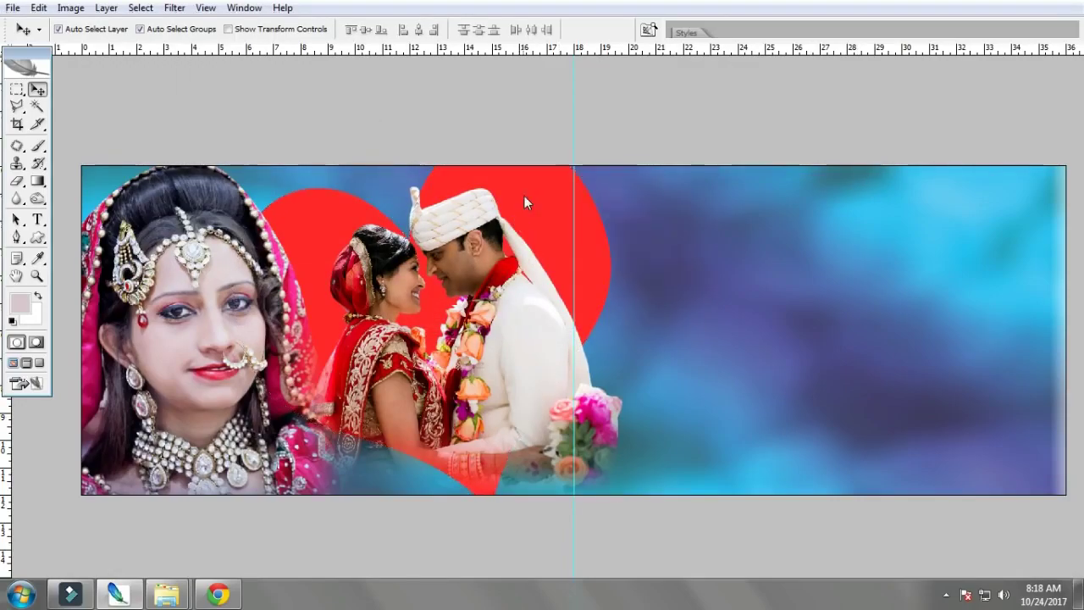
Step: Load the red heart's shape as a selection and feather it
right_click(525, 202)
click(565, 208)
key(alt+s)
key(Up)
key(Up)
key(Return)
key(Return)
key(alt+s)
key(m)
key(f)
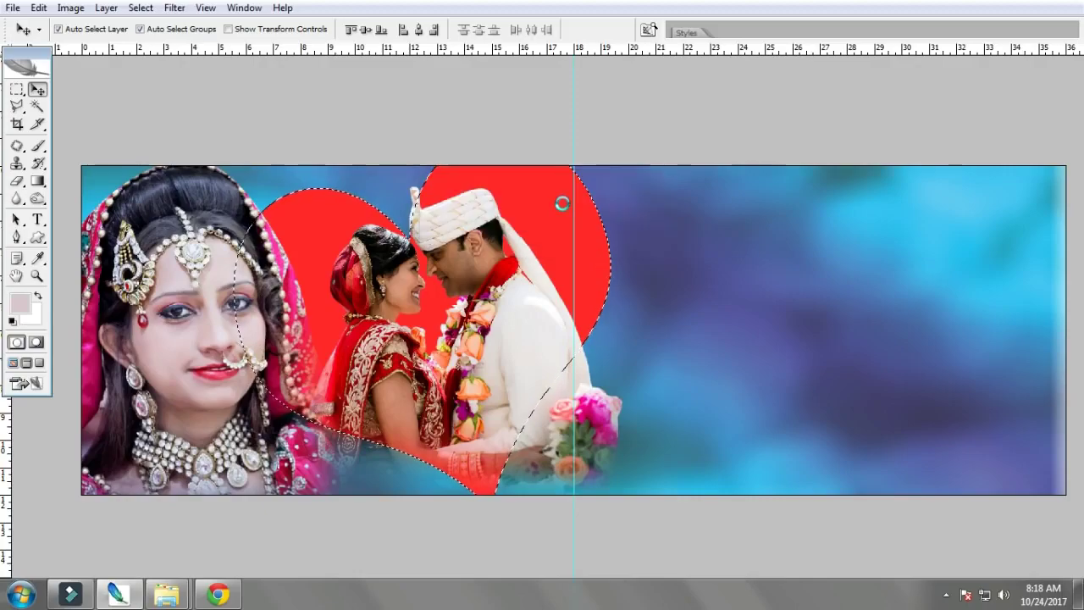
Step: Delete the feathered interior of the heart layer to leave a soft red outline, and clear the selection
right_click(528, 194)
click(539, 202)
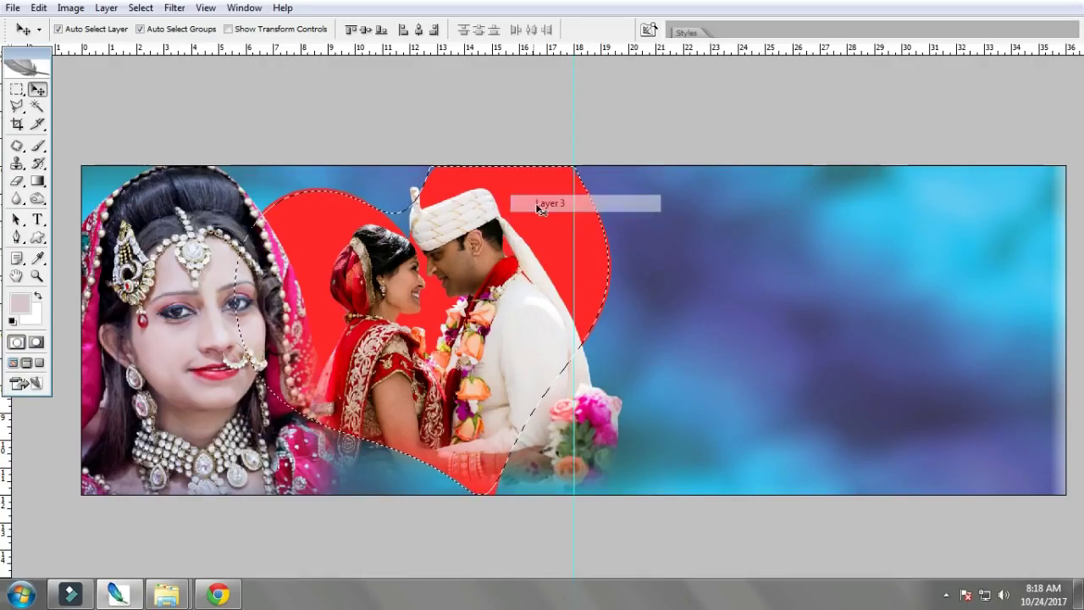
key(Delete)
key(ctrl+d)
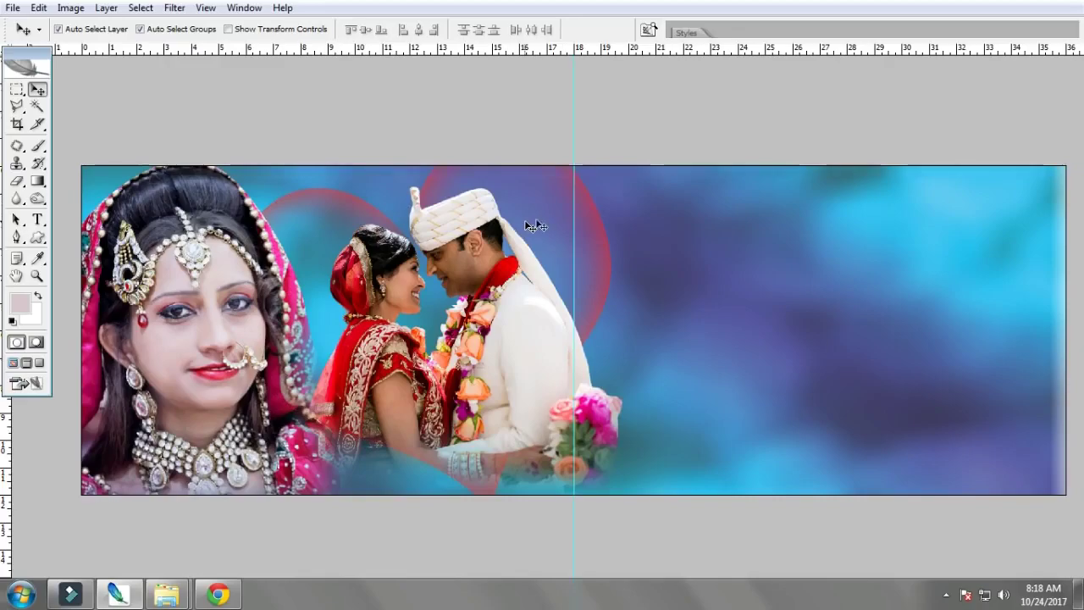
Step: Try scaling the red heart outline down to 92.7%
key(ctrl+t)
drag(614, 134, 598, 145)
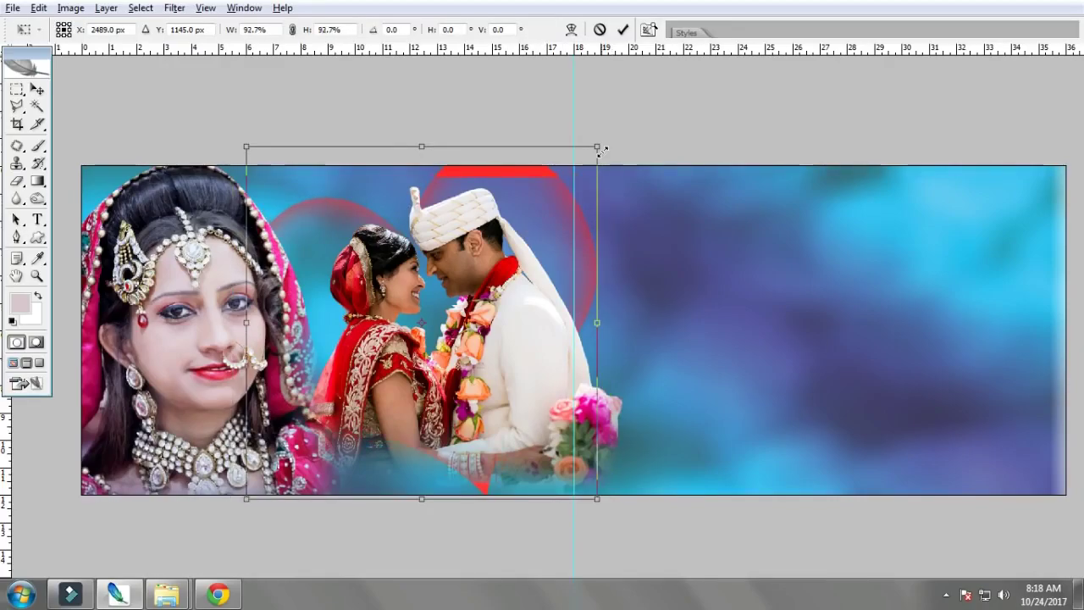
key(Return)
key(ctrl+z)
Step: Check the other open image documents behind the album layout and return the layout to full-screen view
drag(441, 292, 457, 249)
key(ctrl+0)
drag(385, 366, 408, 316)
key(ctrl+0)
key(f)
key(f)
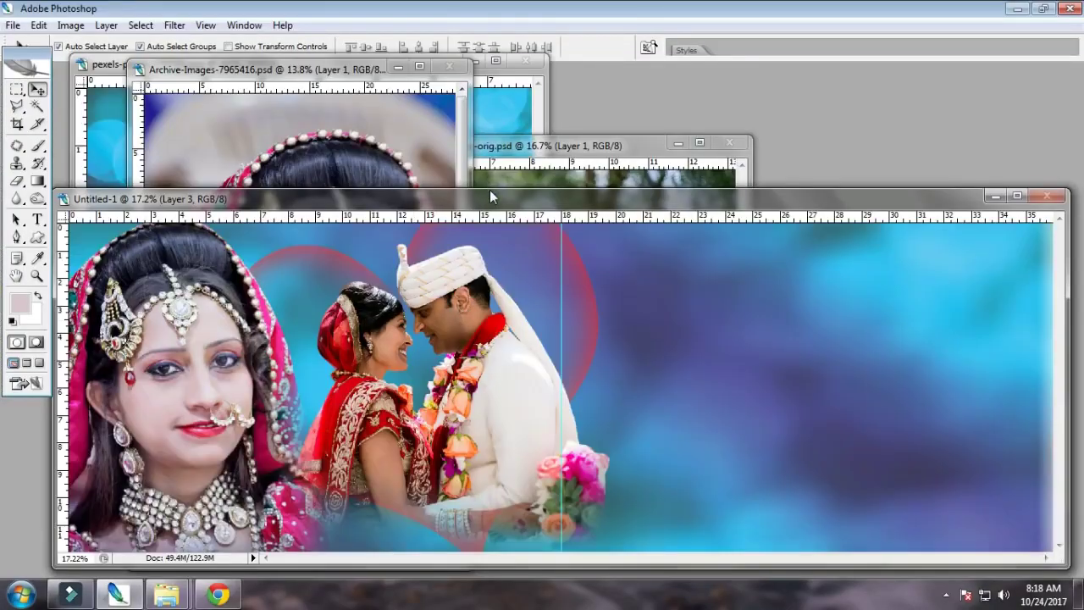
drag(499, 200, 456, 301)
click(487, 263)
drag(540, 144, 332, 102)
drag(644, 304, 635, 188)
key(f)
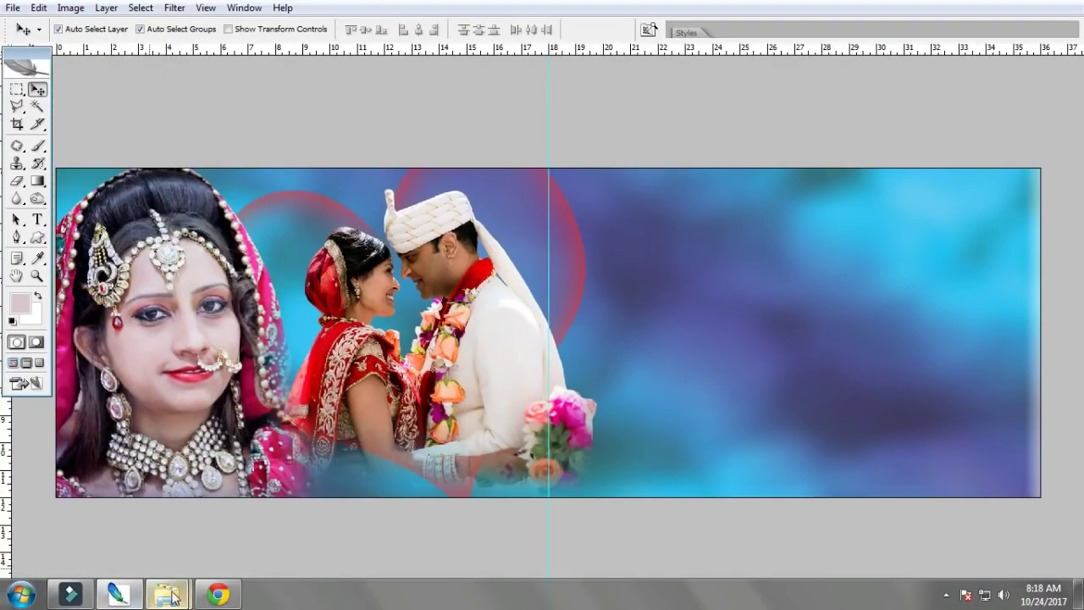
Step: Open Asian-Bridal-Makeup-Tips-600x982.psd from New folder in Photoshop and place its window over the layout
click(218, 594)
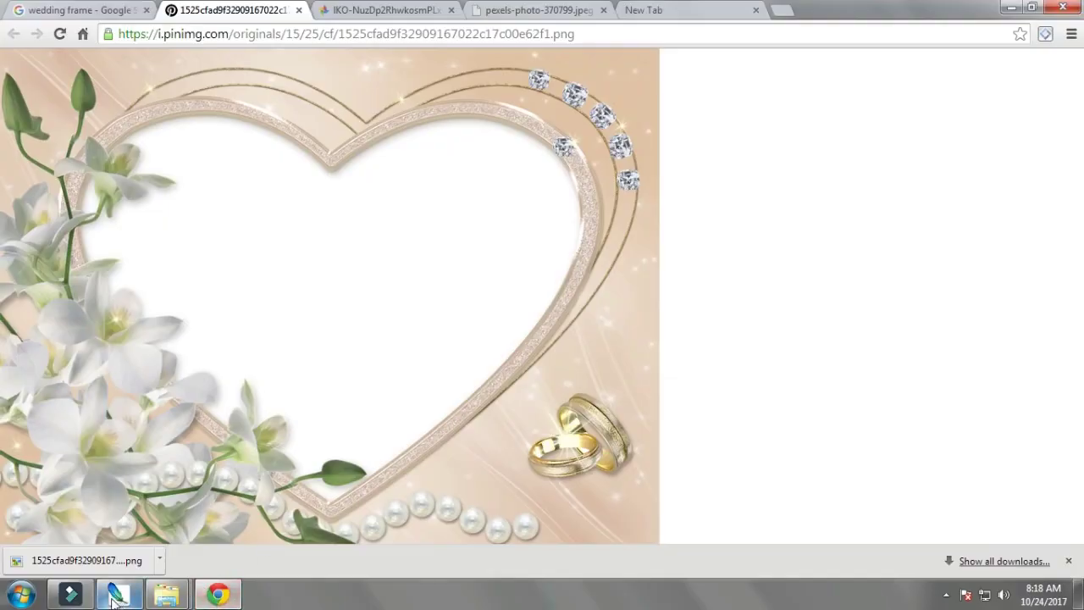
click(167, 593)
click(109, 568)
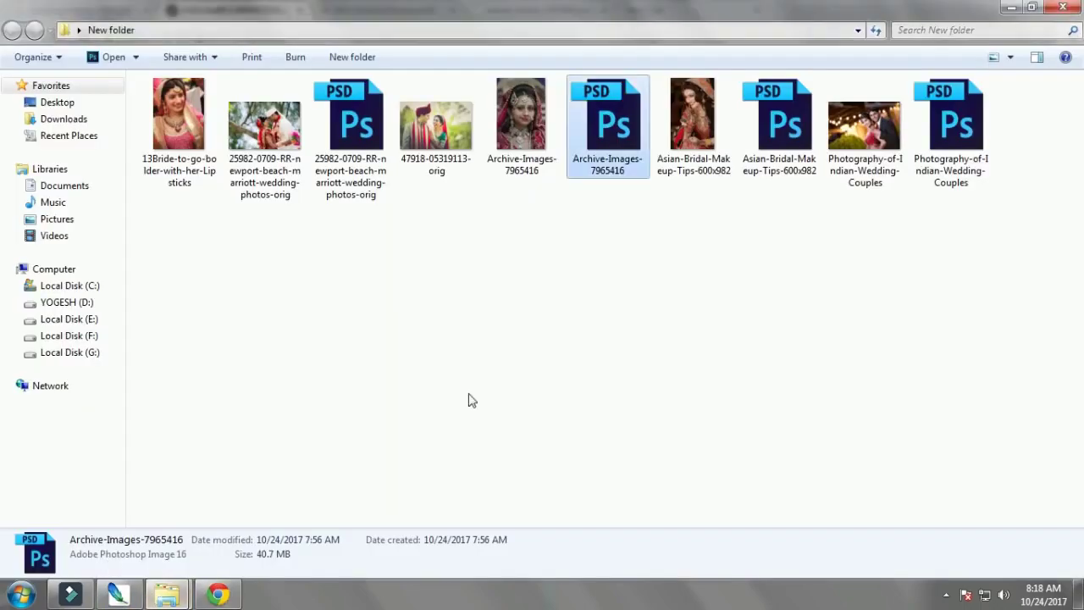
right_click(487, 169)
click(563, 234)
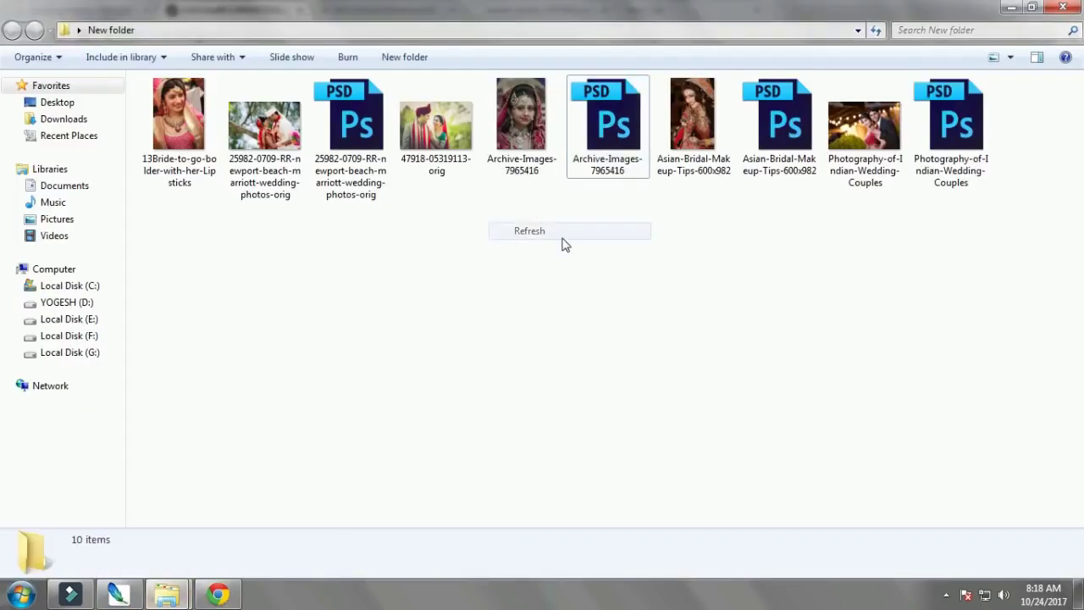
click(631, 140)
drag(796, 144, 430, 219)
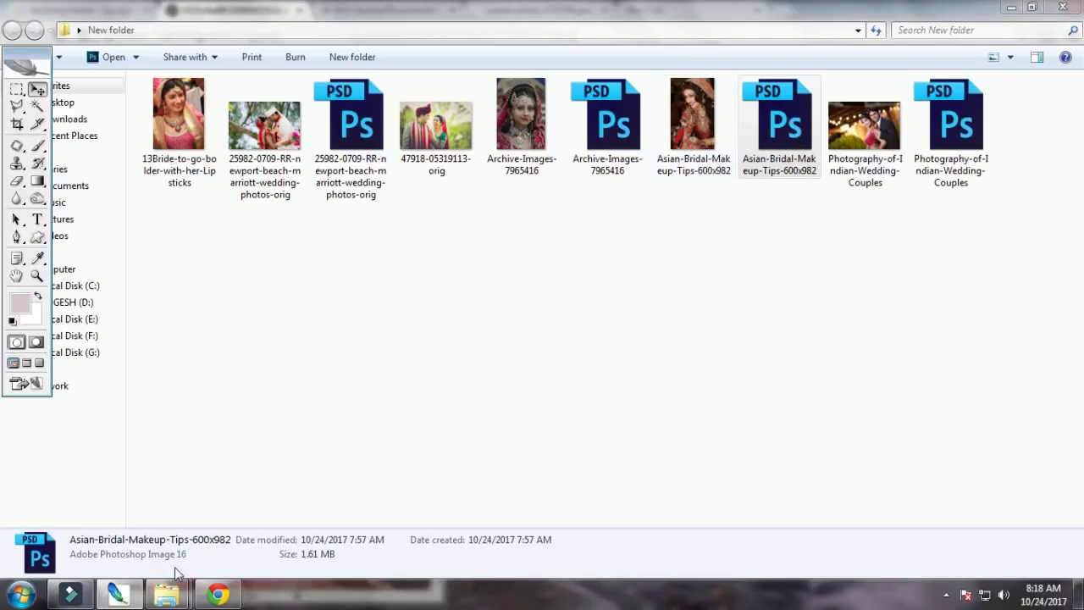
drag(747, 173, 369, 324)
drag(306, 58, 633, 101)
Step: Load the bride cut-out as a selection, feather it by 3 pixels and copy it to a new layer
key(alt+s)
key(o)
key(Return)
key(alt+s)
text(f)
text(3)
key(Return)
key(ctrl+j)
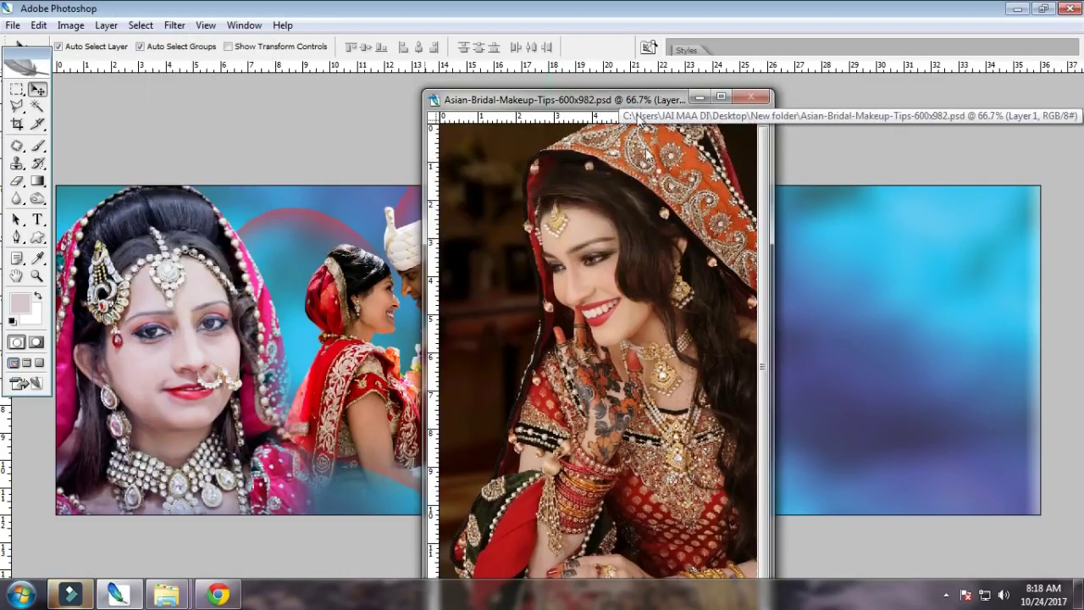
Step: Bring the orange-veiled bride into the album layout, enlarge her, tilt her 2.9° clockwise and place her at the layout's right end
drag(587, 275, 812, 319)
key(ctrl+t)
key(ctrl+minus)
drag(861, 370, 918, 480)
drag(940, 320, 718, 290)
drag(635, 211, 702, 240)
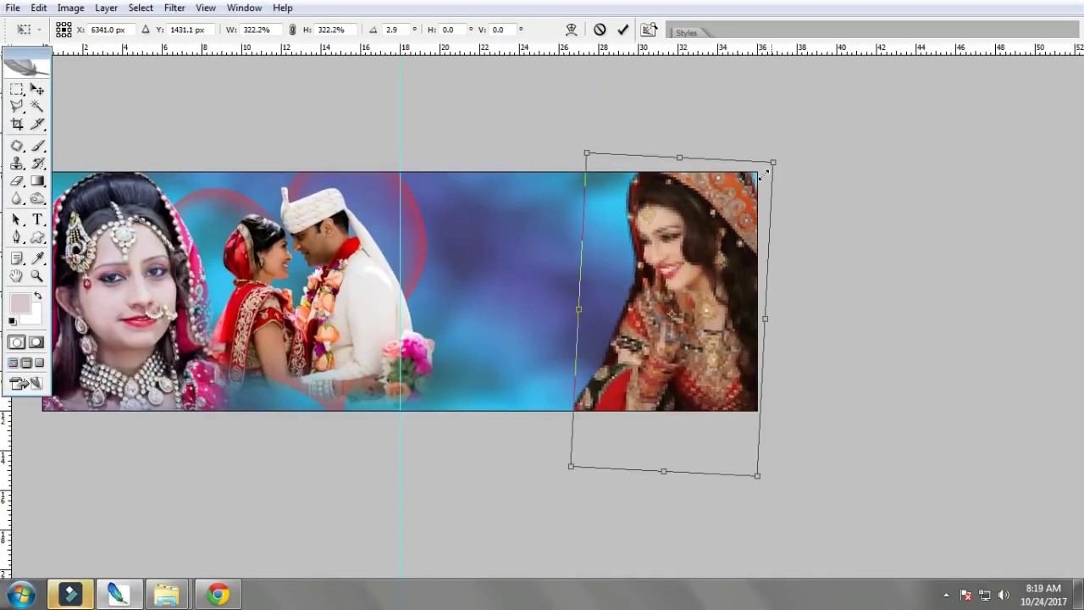
drag(774, 162, 766, 173)
key(Return)
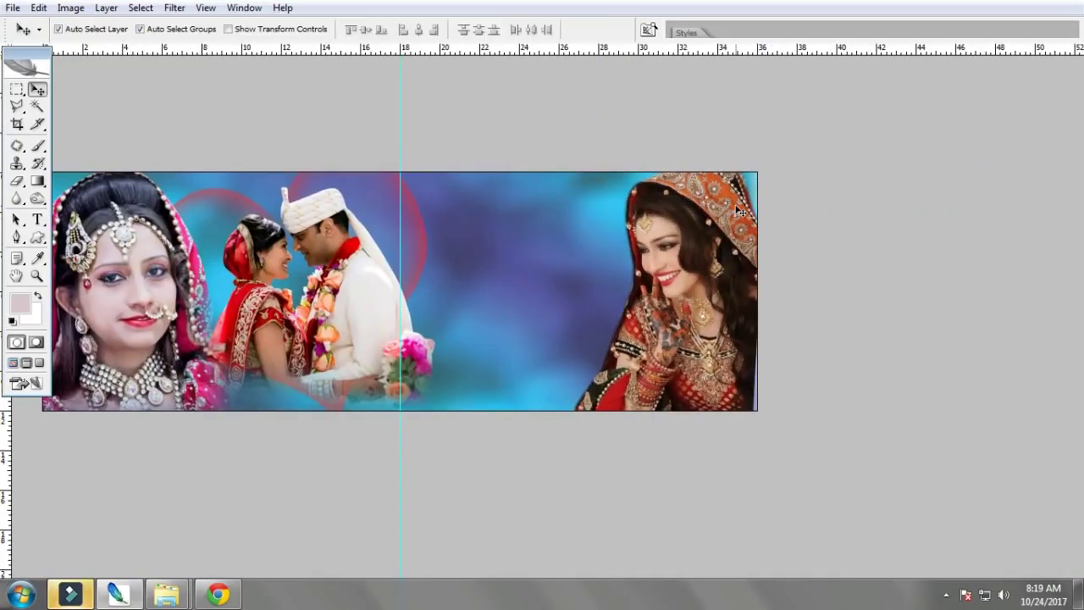
Step: Brighten the orange-veiled bride with an RGB curve from input 120 to output 160, with the black point at input 3
key(ctrl+plus)
key(ctrl+m)
drag(830, 237, 829, 211)
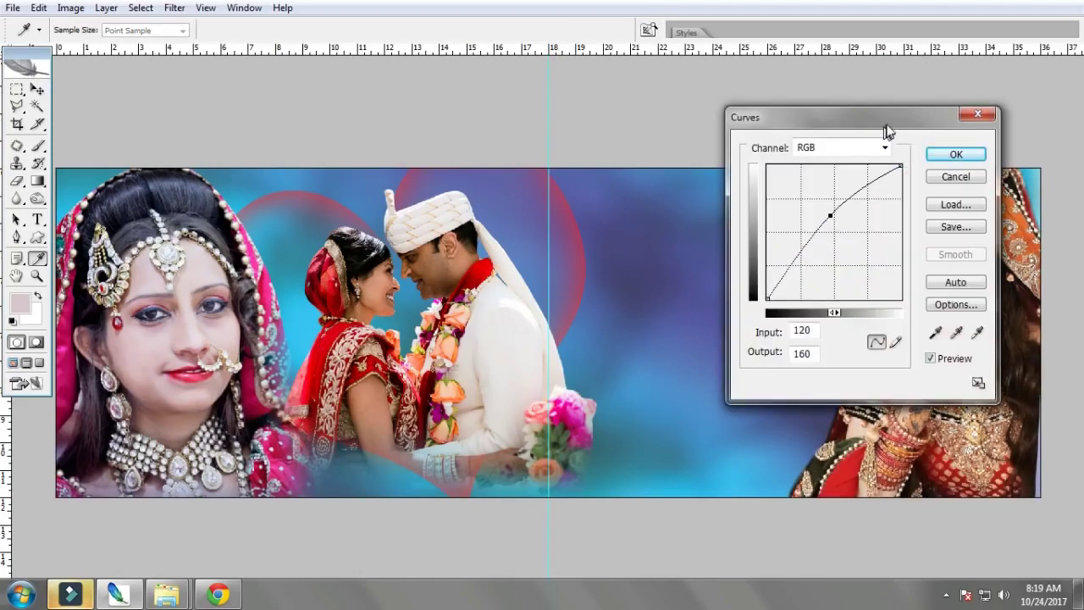
drag(885, 131, 531, 116)
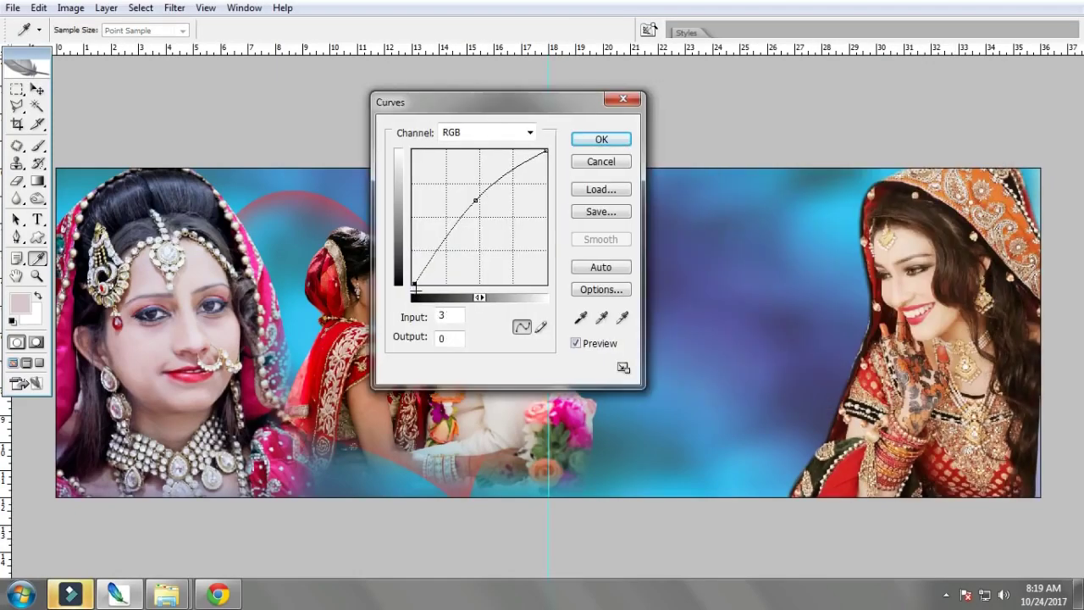
drag(519, 110, 508, 138)
Step: Raise the bride's Blue curve from input 112 to output 138, set a Red point at 132 to 131 and apply the Curves adjustment
mouse_move(464, 227)
mouse_down()
mouse_move(445, 213)
mouse_move(450, 227)
mouse_up()
click(505, 161)
click(464, 213)
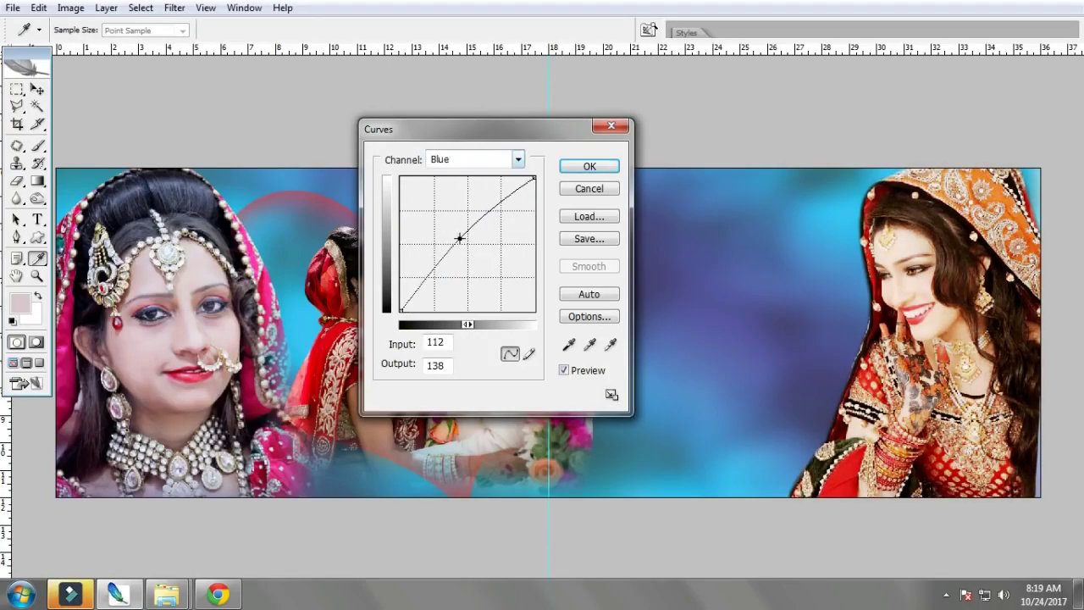
click(493, 161)
click(464, 203)
click(470, 159)
click(468, 175)
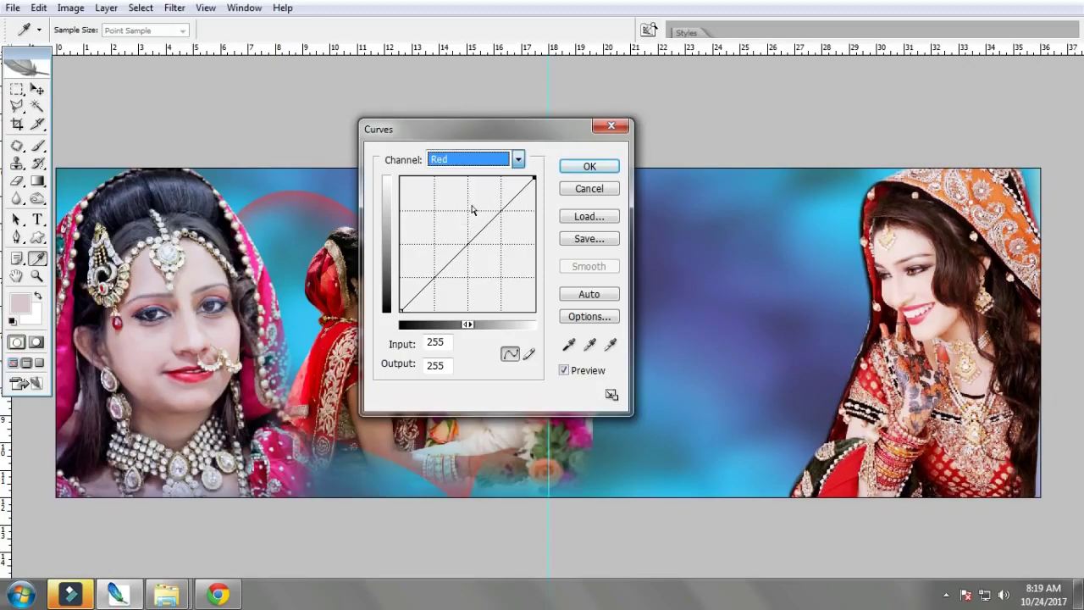
click(470, 238)
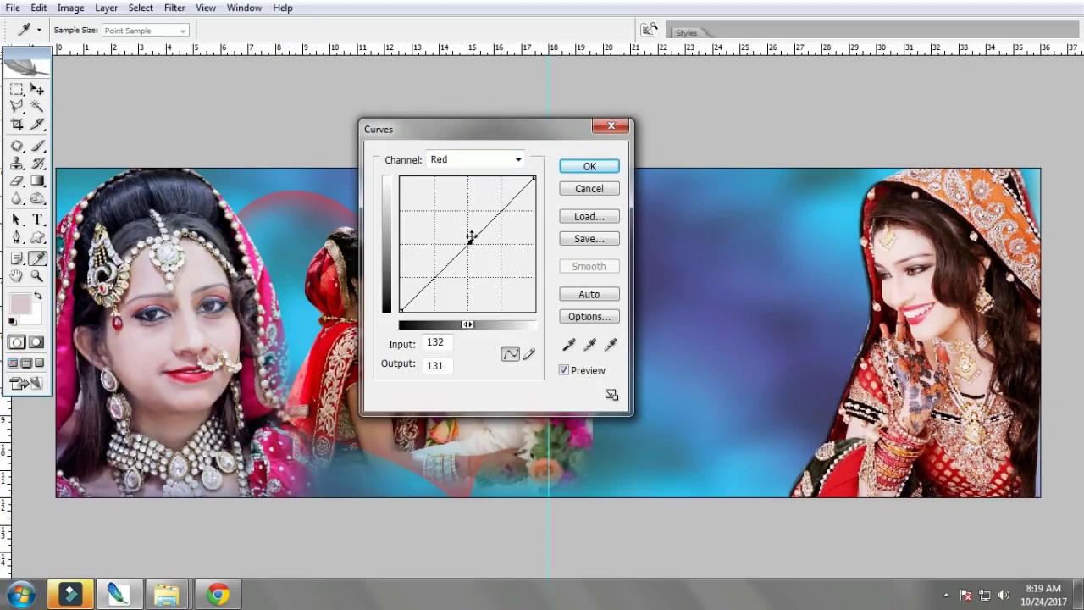
click(579, 173)
Step: Select the couple layer and brighten it with an RGB curve from input 138 to output 181, with the black point at input 4
key(o)
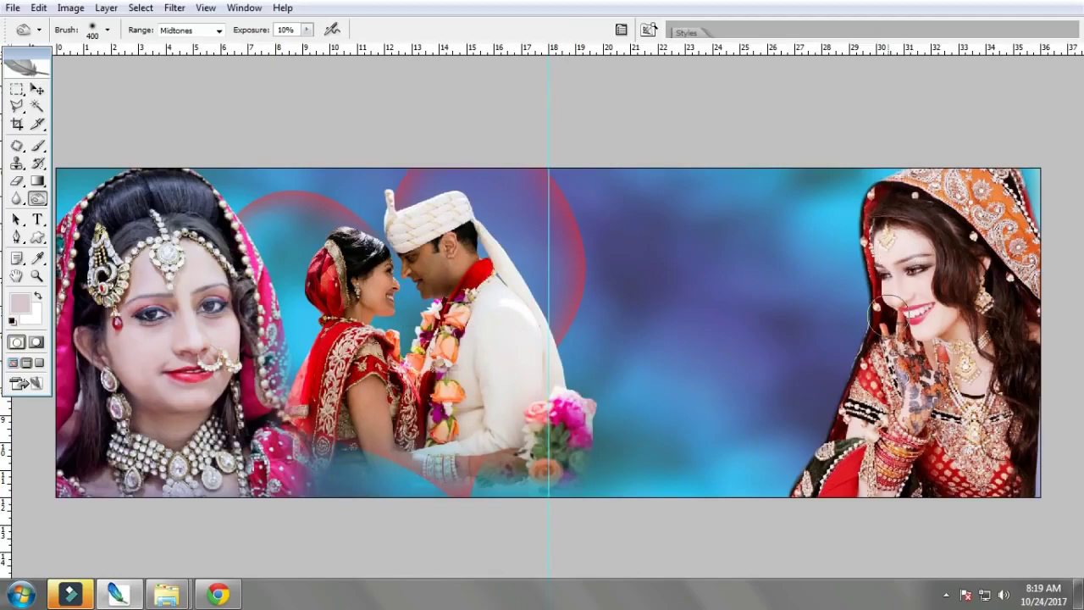
key(v)
drag(614, 343, 646, 323)
key(z)
drag(296, 177, 702, 367)
right_click(514, 307)
click(560, 335)
key(v)
right_click(534, 326)
click(568, 338)
key(ctrl+m)
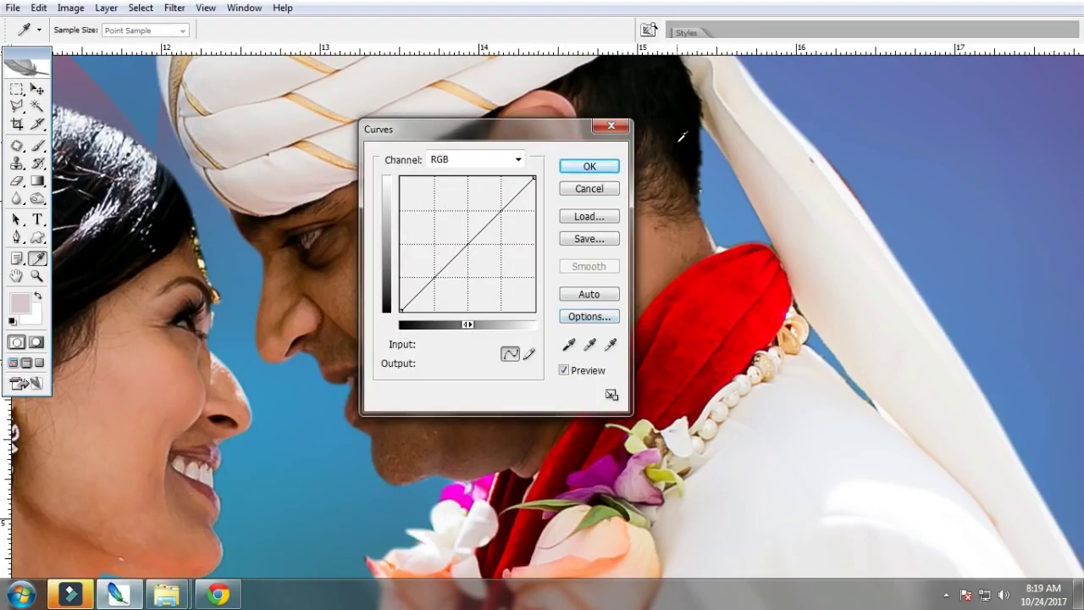
drag(500, 136, 770, 136)
drag(745, 241, 744, 217)
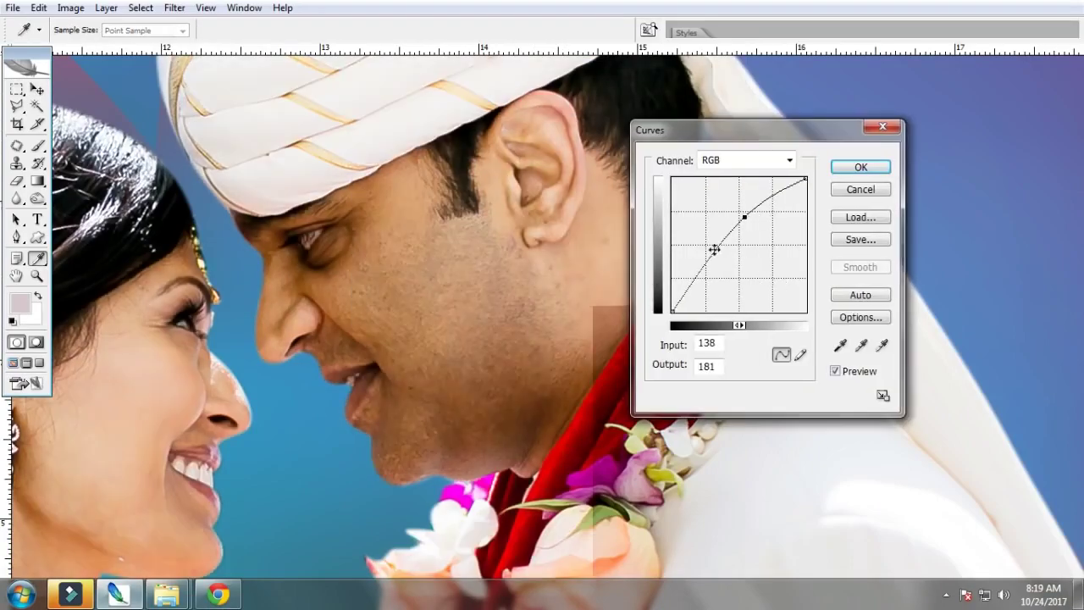
Step: Raise the couple's Blue curve from input 97 to output 125 and apply the Curves adjustment
click(745, 160)
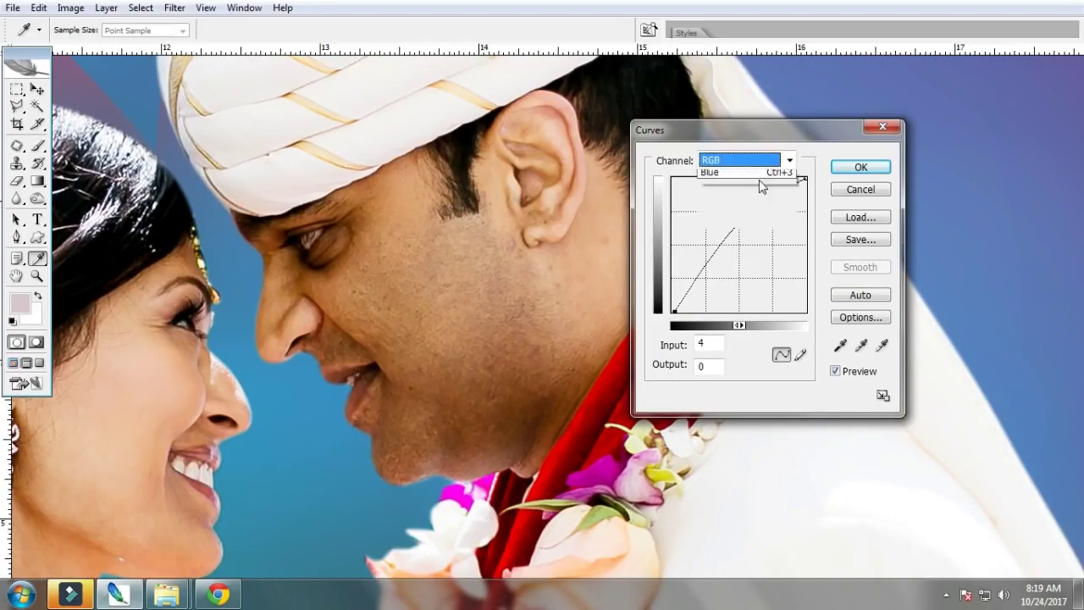
click(728, 215)
drag(723, 261, 722, 246)
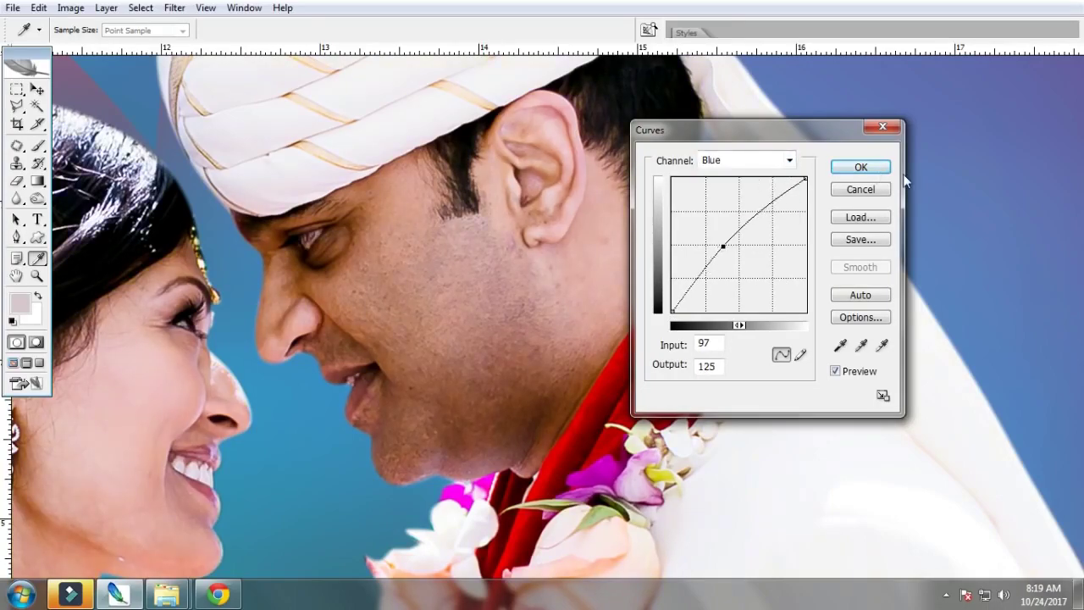
click(882, 167)
key(v)
key(ctrl+0)
drag(551, 276, 622, 246)
right_click(569, 310)
click(615, 317)
key(ctrl+t)
key(Escape)
right_click(651, 230)
click(667, 236)
key(ctrl+0)
right_click(723, 223)
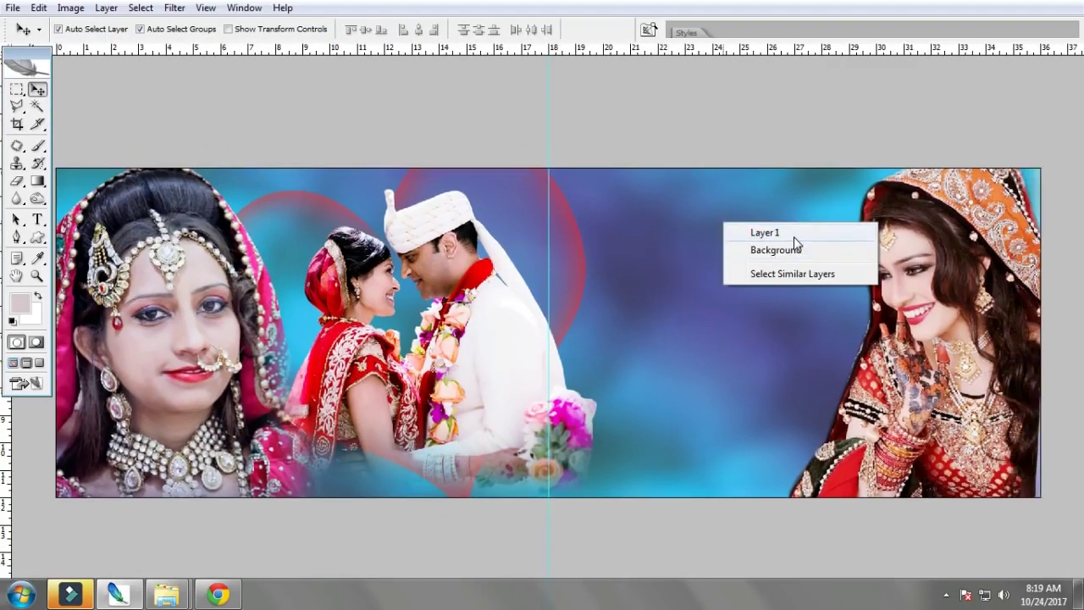
click(794, 238)
right_click(701, 260)
click(742, 266)
right_click(700, 259)
click(749, 271)
right_click(680, 253)
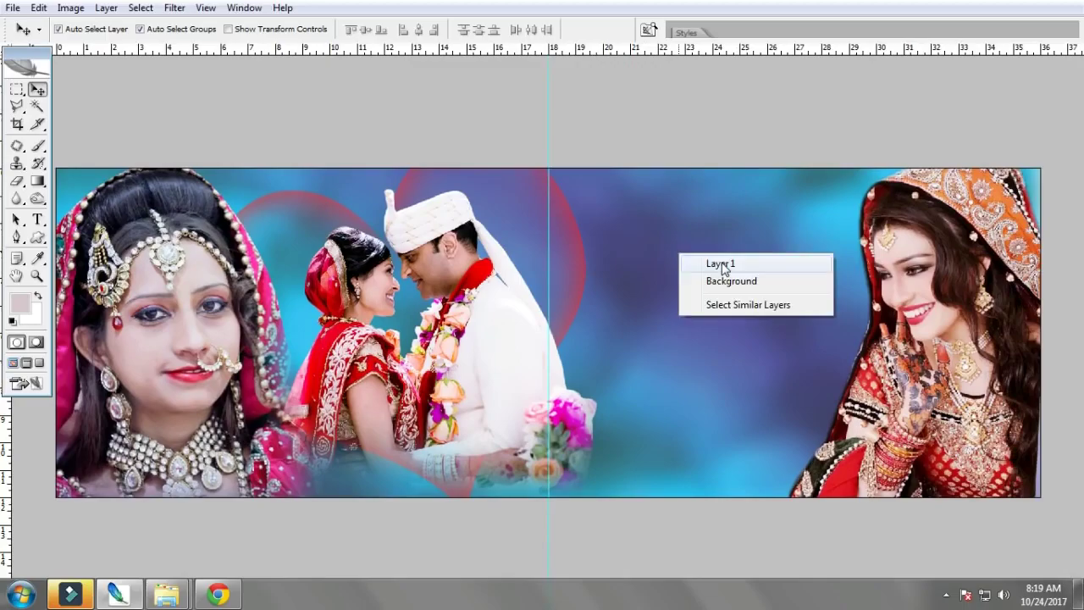
click(724, 264)
Step: Switch to Chrome, close the heart-shaped wedding frame image and return to Photoshop
click(217, 594)
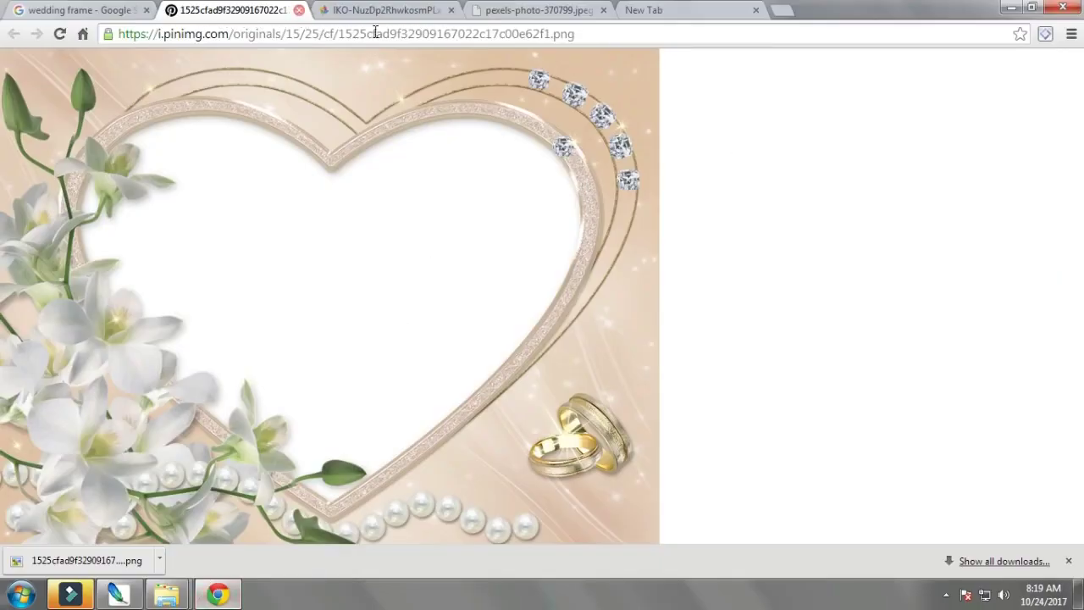
click(299, 10)
click(118, 594)
Step: Open the Photography-of-Indian-Wedding-Couples PSD from New folder in File Explorer and bring it up in Photoshop
click(167, 595)
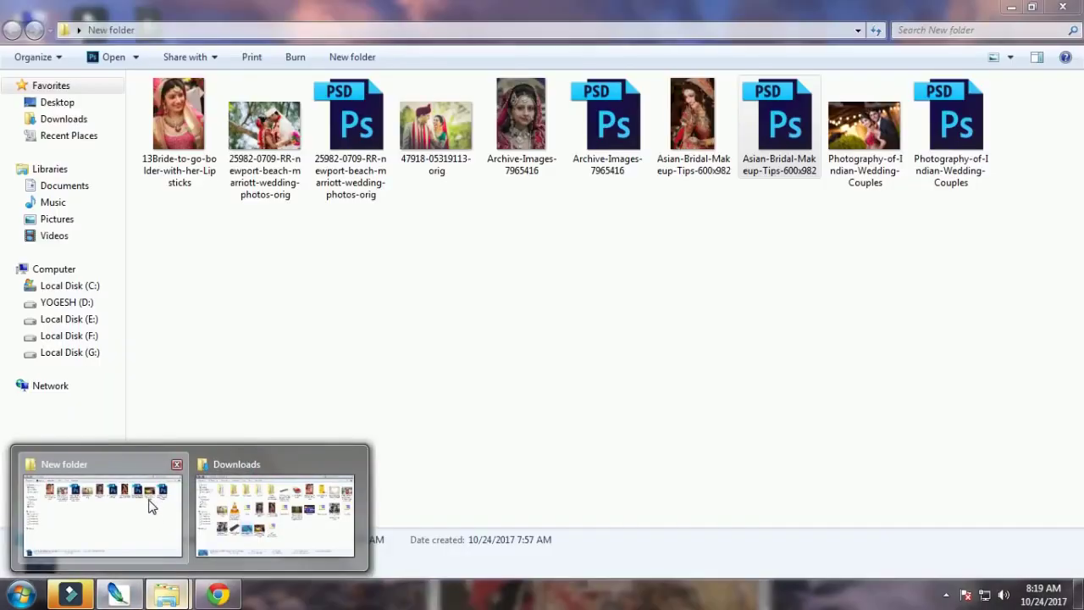
click(149, 506)
click(947, 129)
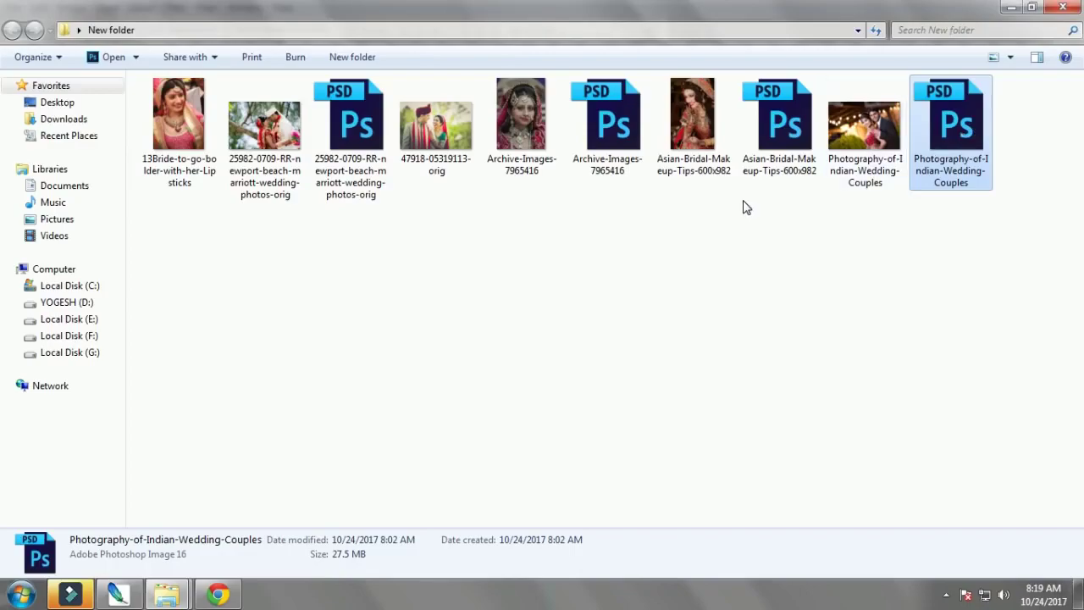
double_click(941, 140)
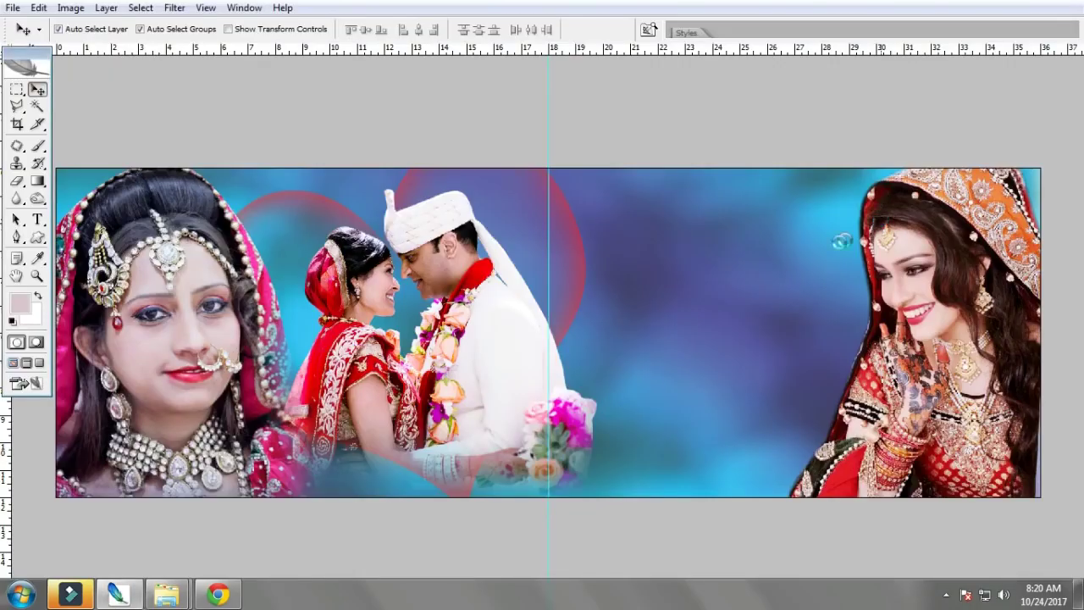
key(alt+Tab)
double_click(925, 153)
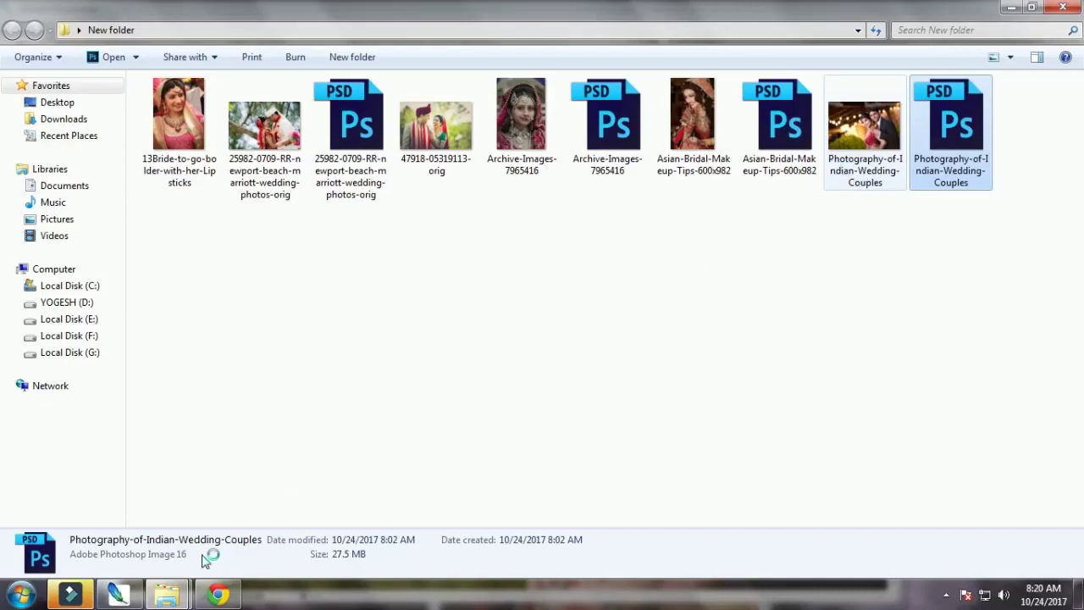
click(119, 594)
drag(543, 54, 491, 56)
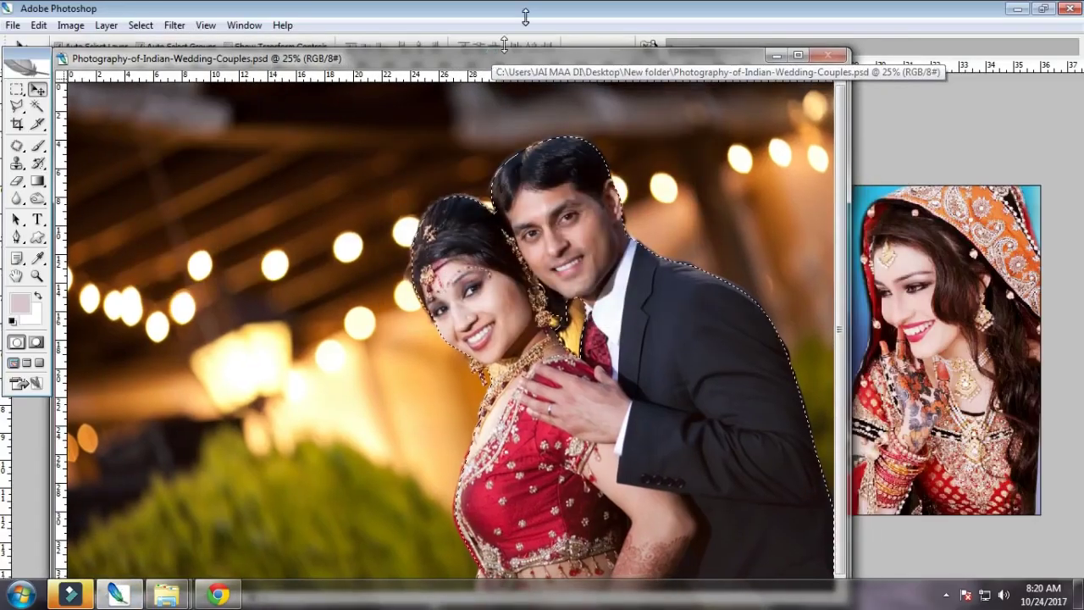
Step: Feather the selection around the suited groom and his bride by 3 pixels and copy it to a new layer
key(ctrl+h)
key(alt+s)
text(f)
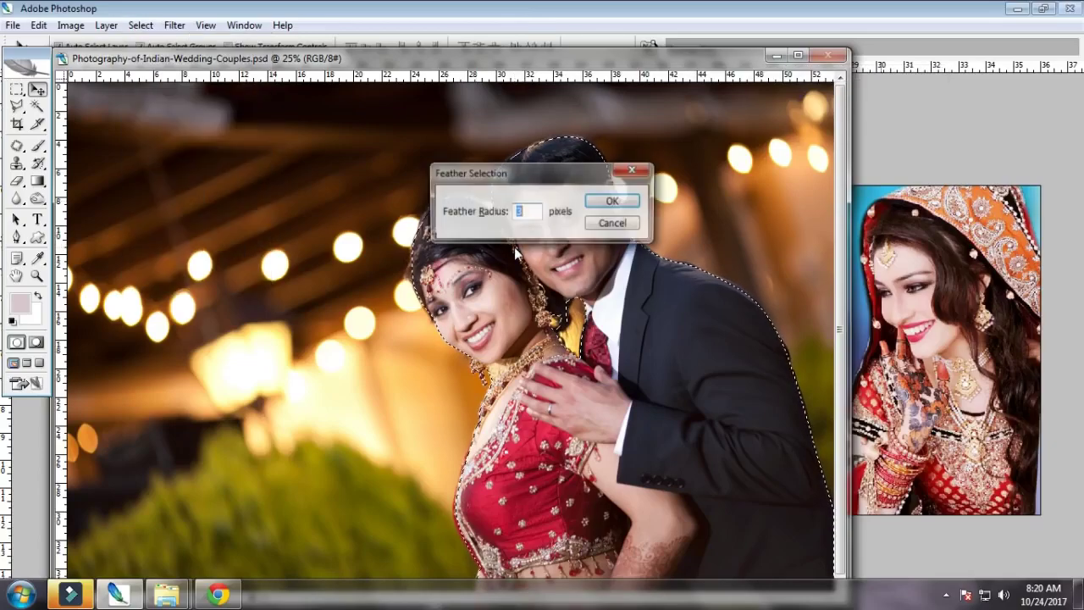
text(3)
key(Return)
key(ctrl+j)
Step: Move the cut-out suited couple into the album layout and resize it to fit between the centre guide and the orange-veiled bride
drag(515, 251, 903, 266)
drag(838, 298, 597, 258)
key(ctrl+t)
drag(766, 303, 766, 339)
drag(876, 180, 917, 136)
drag(786, 236, 813, 246)
drag(943, 146, 909, 190)
drag(736, 263, 733, 261)
key(Return)
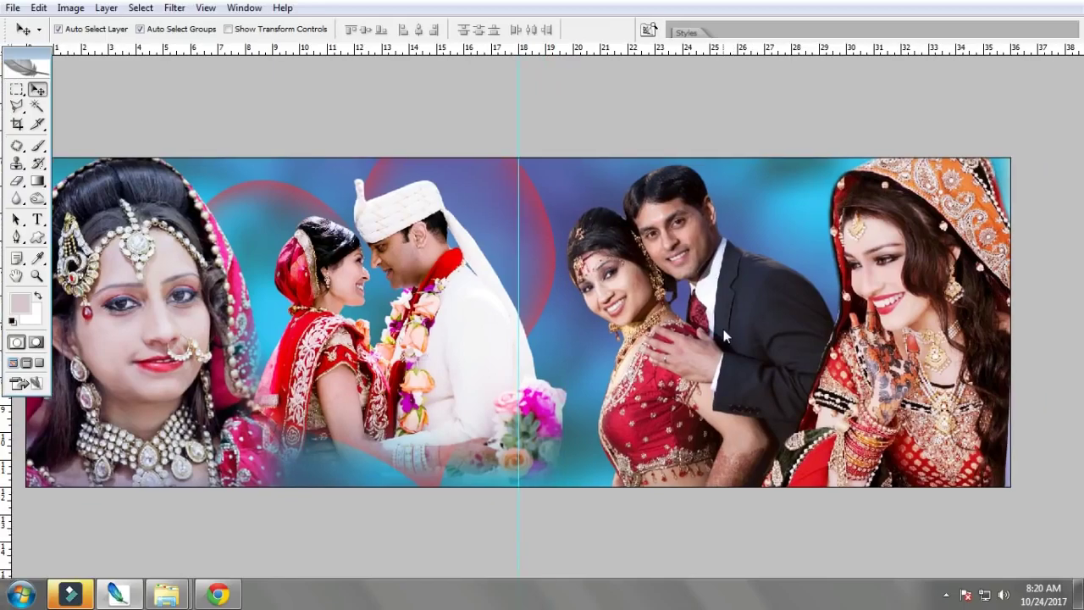
Step: Nudge the suited couple slightly to the left, away from the orange-veiled bride
key(shift+Left)
key(shift+Left)
key(shift+Left)
key(shift+Left)
key(shift+Left)
key(shift+Left)
key(shift+Left)
key(shift+Left)
key(shift+Left)
key(shift+Left)
drag(694, 320, 724, 329)
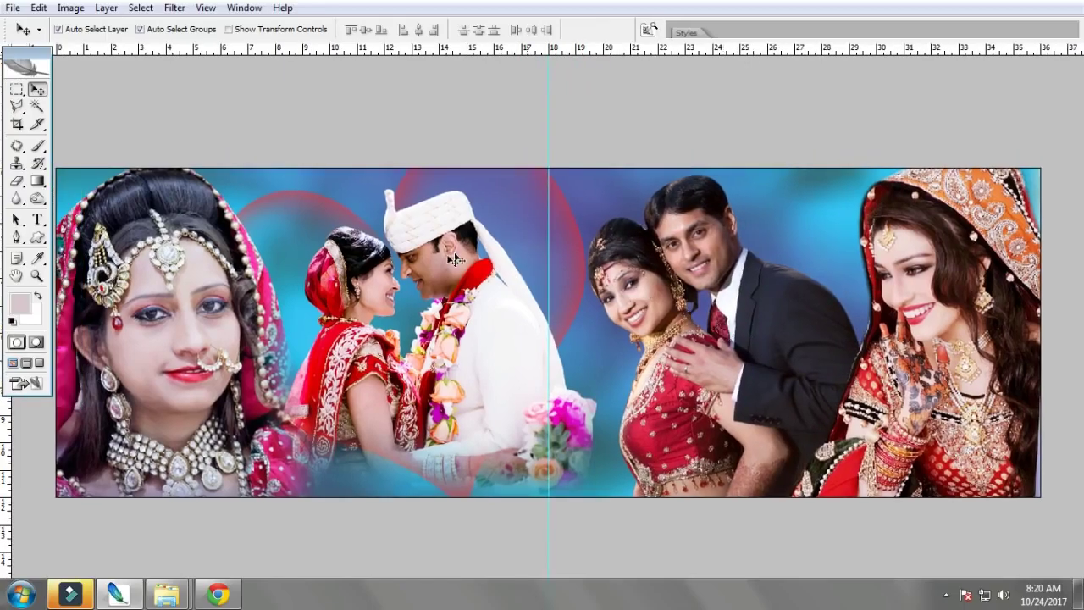
Step: Select the garlanded couple's layer and add the text "Wedding Ceremony" over it in Aparajita Regular at 112.42 pt
right_click(330, 206)
click(386, 214)
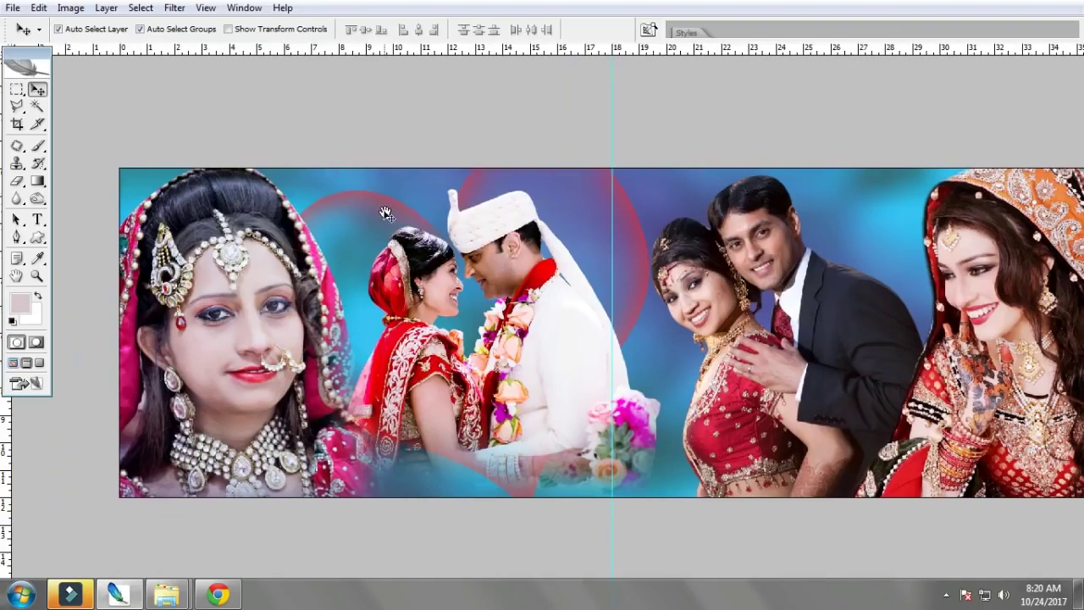
drag(386, 215, 424, 166)
right_click(490, 303)
click(543, 315)
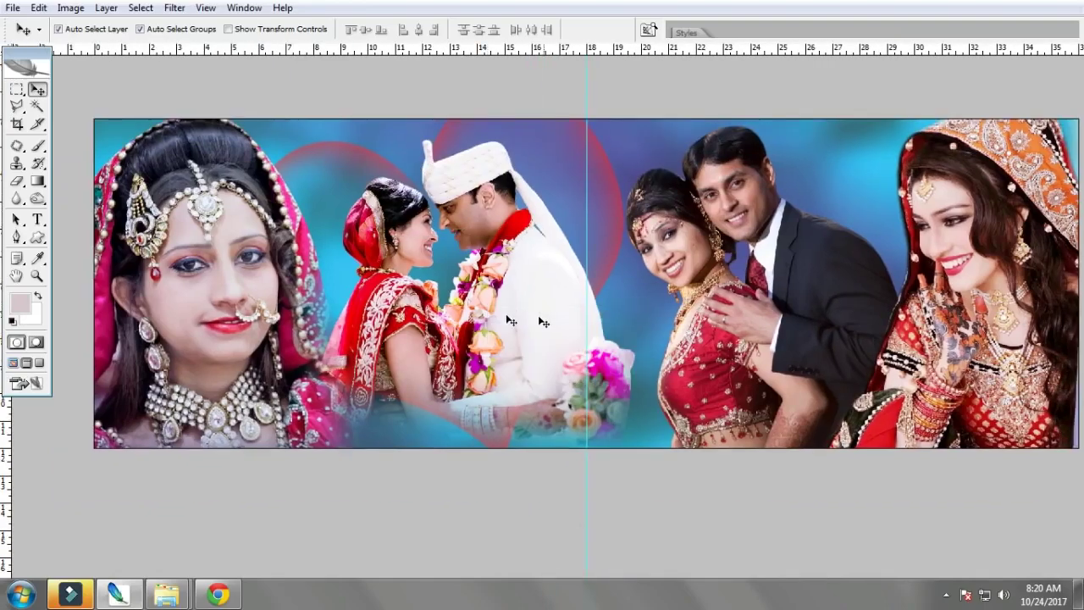
key(t)
click(410, 340)
text(Weddi)
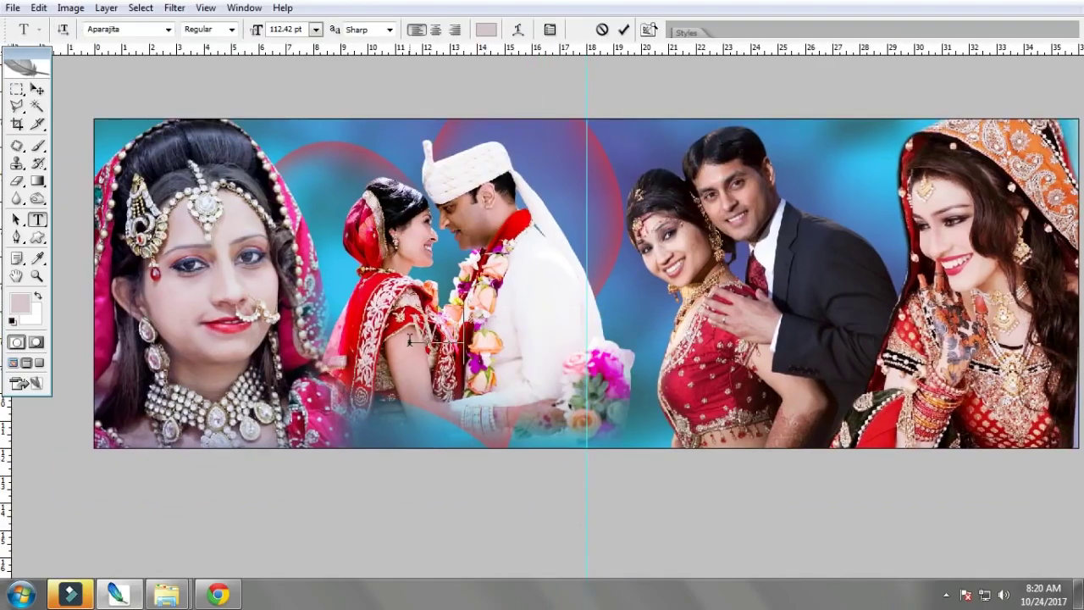
text(ng)
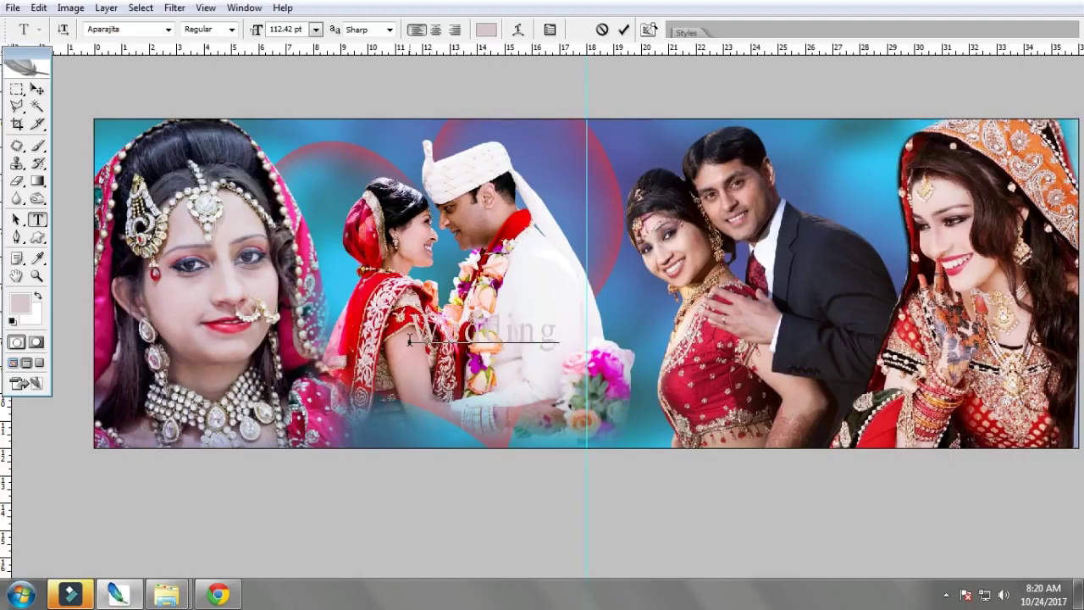
text( Ceremony)
key(ctrl+Return)
Step: Move the Wedding Ceremony text down and to the left across the garlanded couple and recolour it near-white
key(ctrl+t)
drag(737, 346, 605, 378)
key(Return)
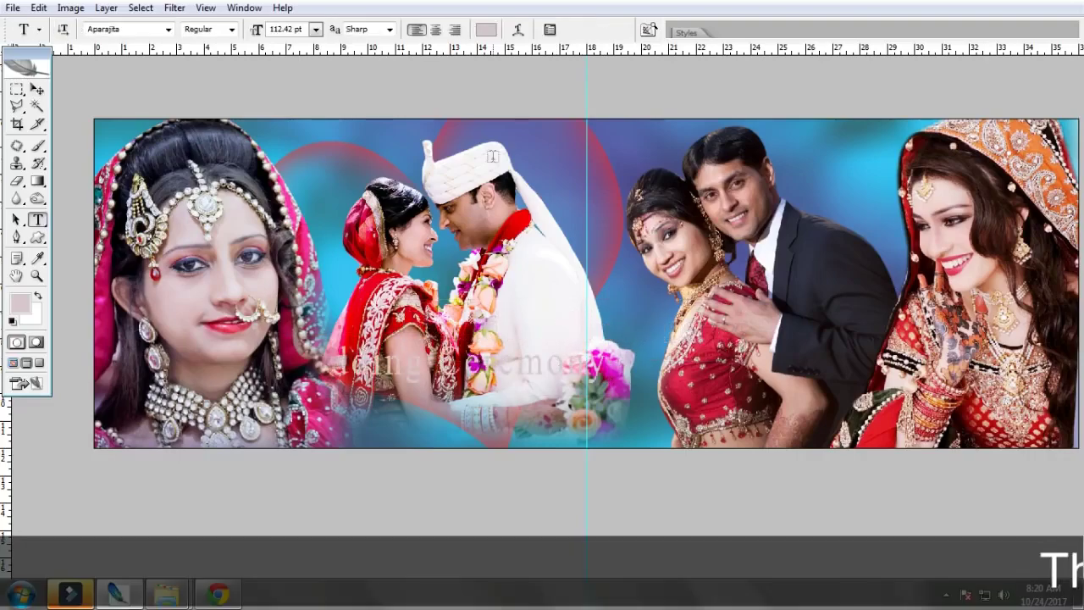
click(481, 32)
click(739, 312)
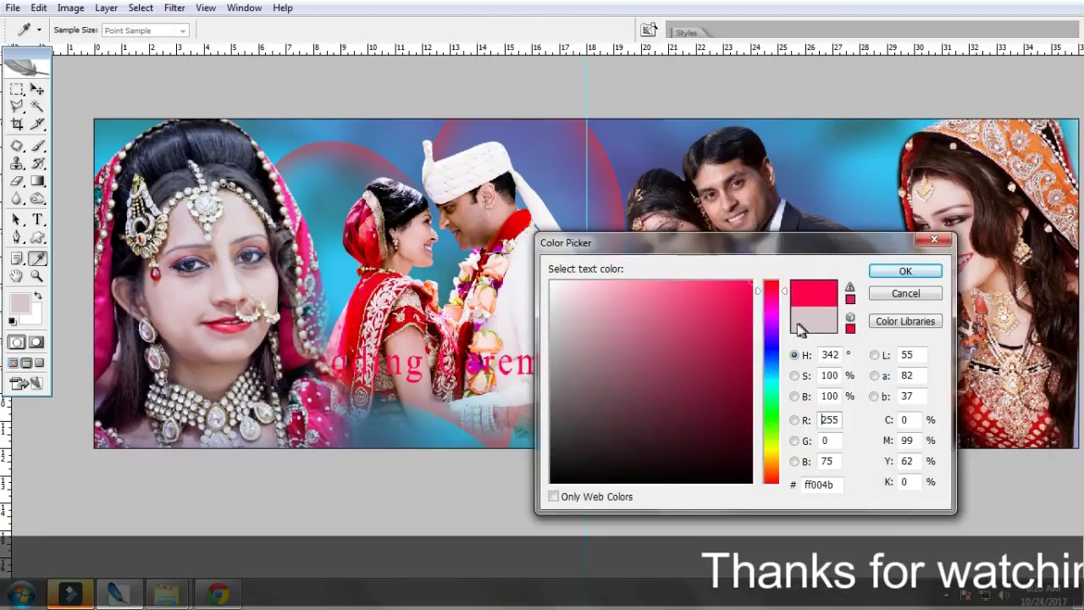
click(555, 289)
click(883, 270)
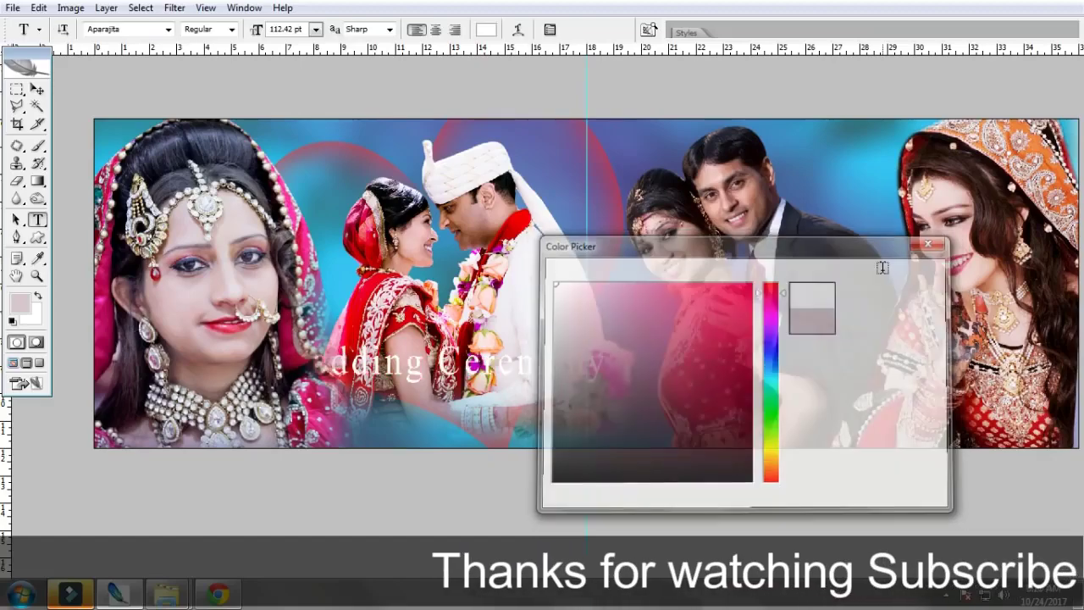
Step: Give the Wedding Ceremony text a 14 px outside stroke in blue #3000ff at 100% opacity
key(alt+l)
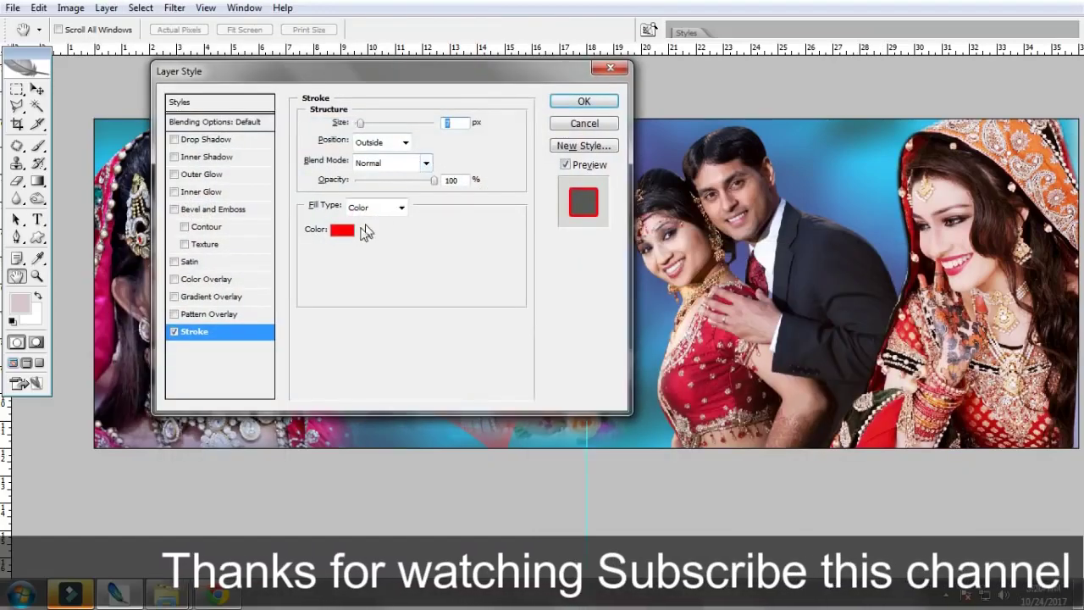
click(341, 230)
click(752, 481)
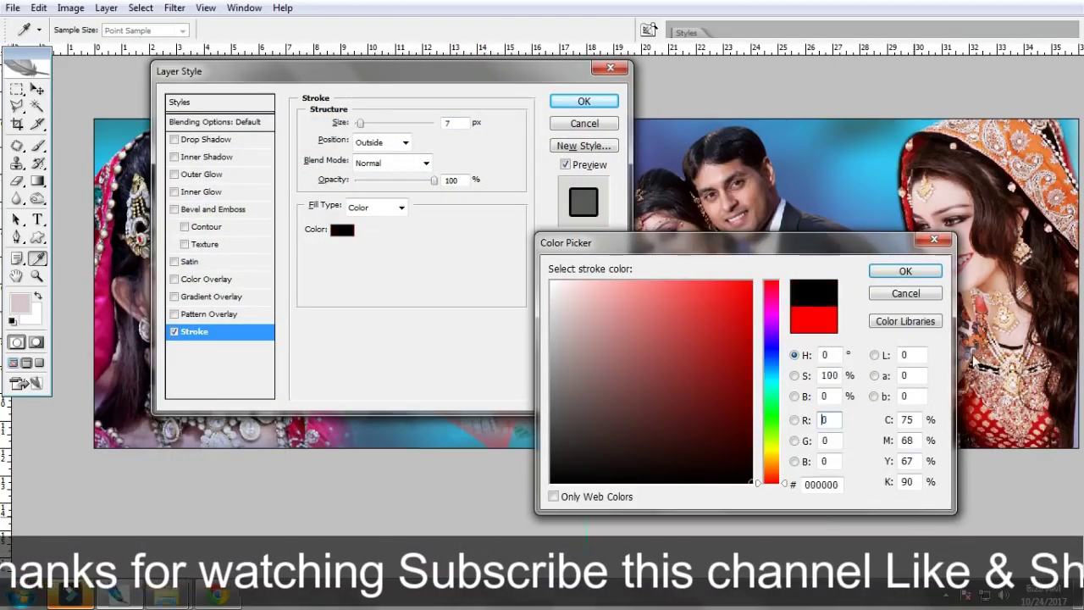
click(901, 271)
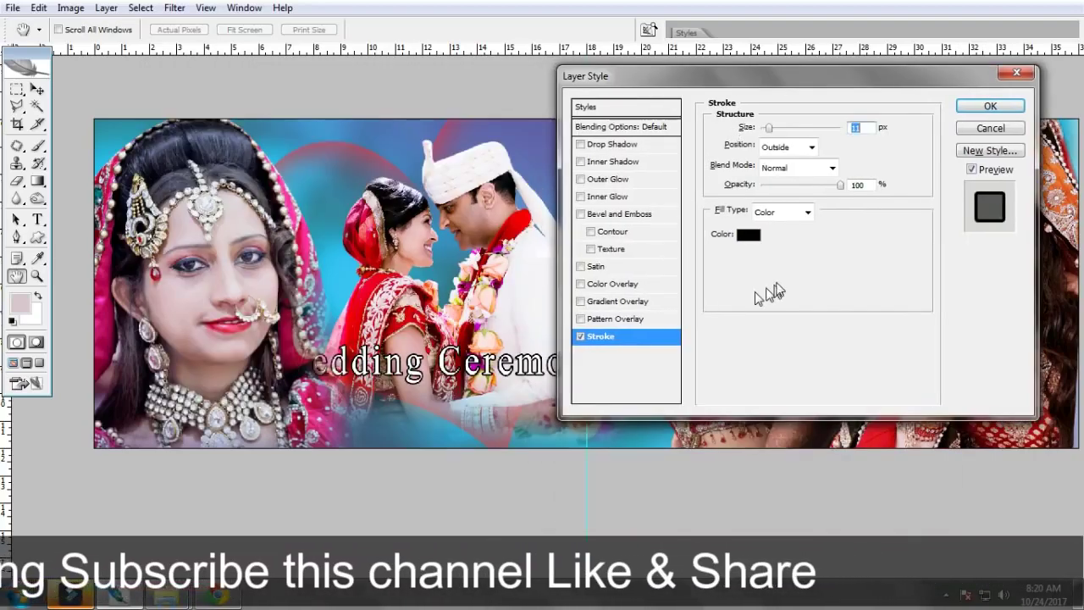
click(747, 234)
click(750, 282)
mouse_move(766, 398)
mouse_down()
mouse_move(771, 442)
mouse_move(773, 348)
mouse_up()
click(876, 272)
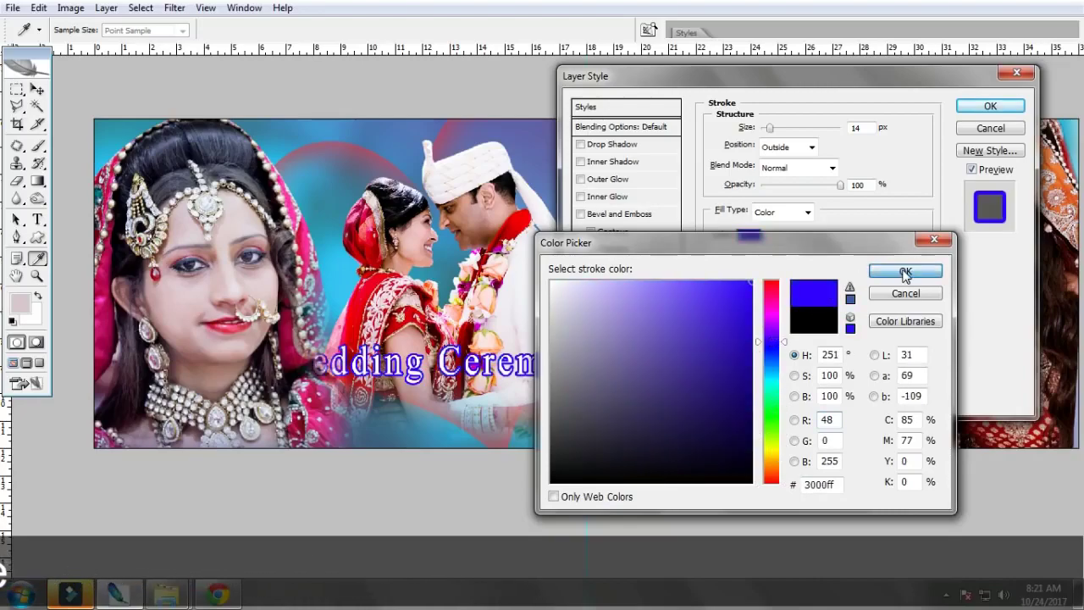
click(991, 106)
key(ctrl+0)
key(v)
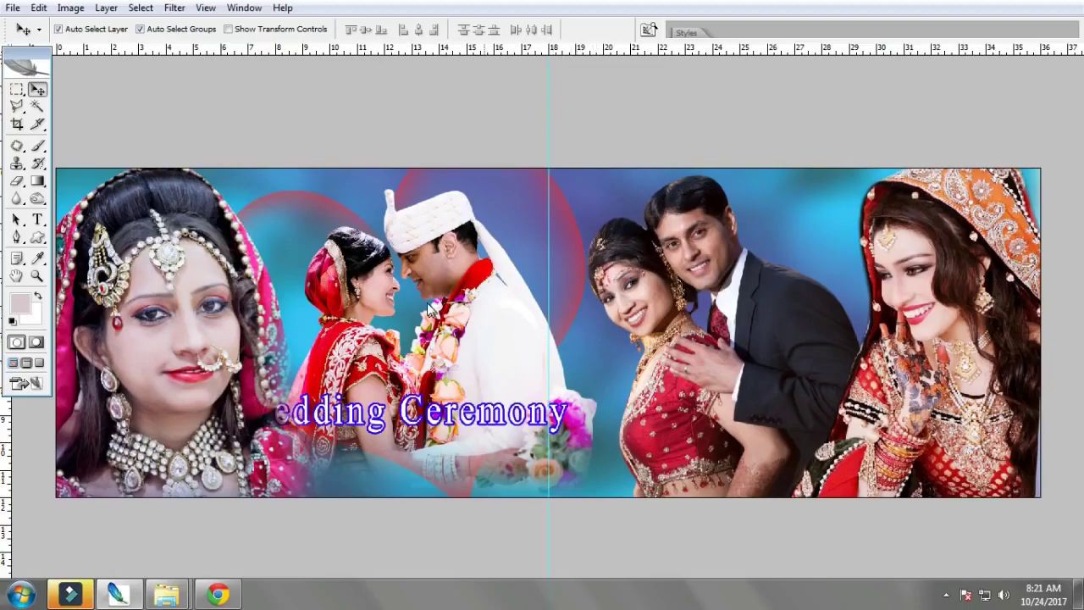
Step: Save the album layout to the Desktop as a layered Photoshop file named 01111
key(ctrl+s)
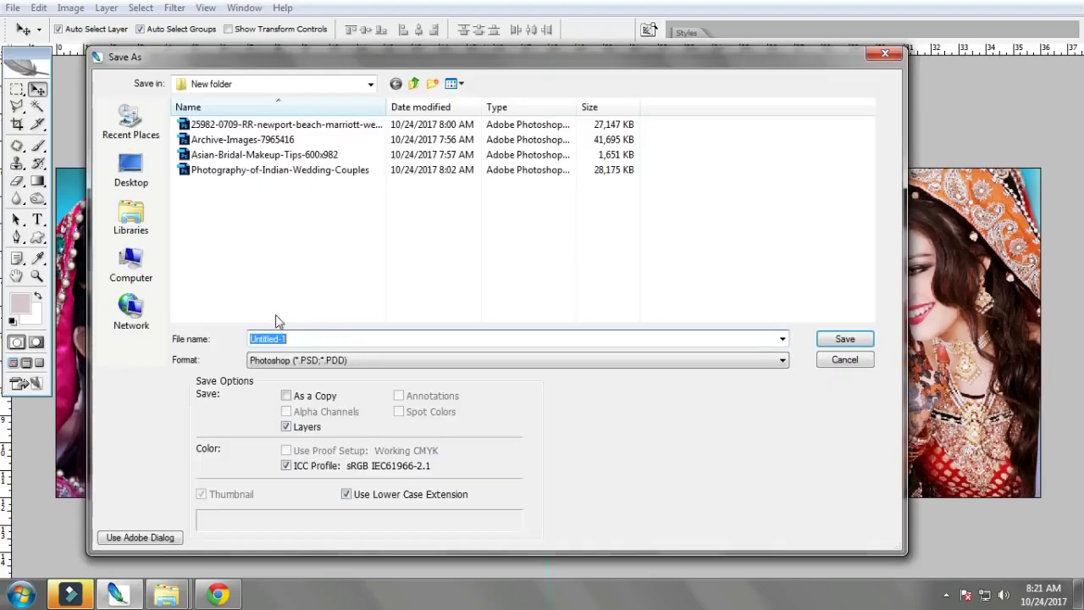
click(153, 275)
click(148, 174)
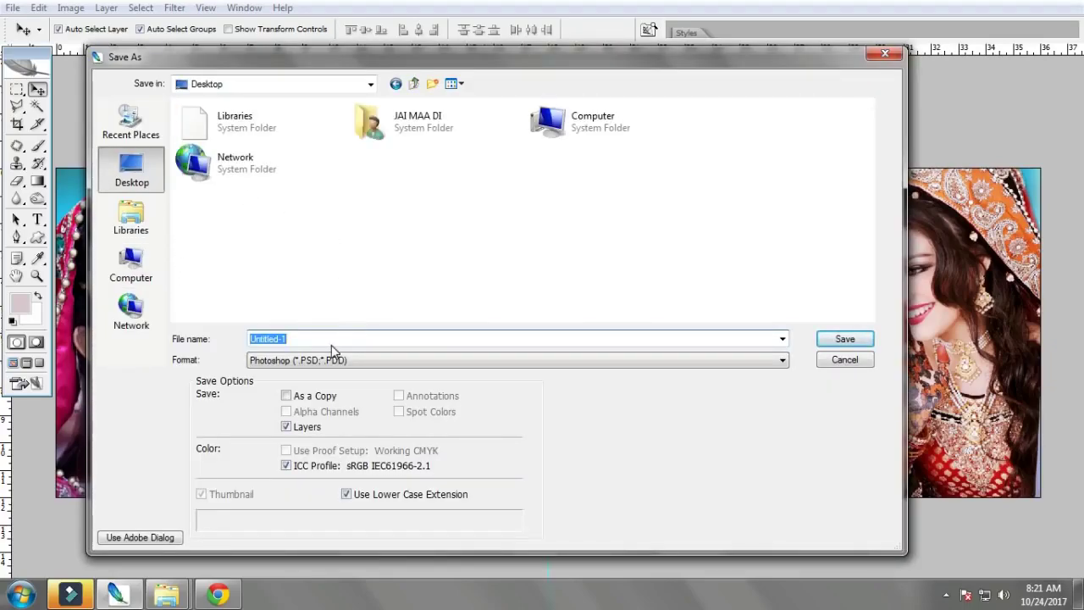
text(01111)
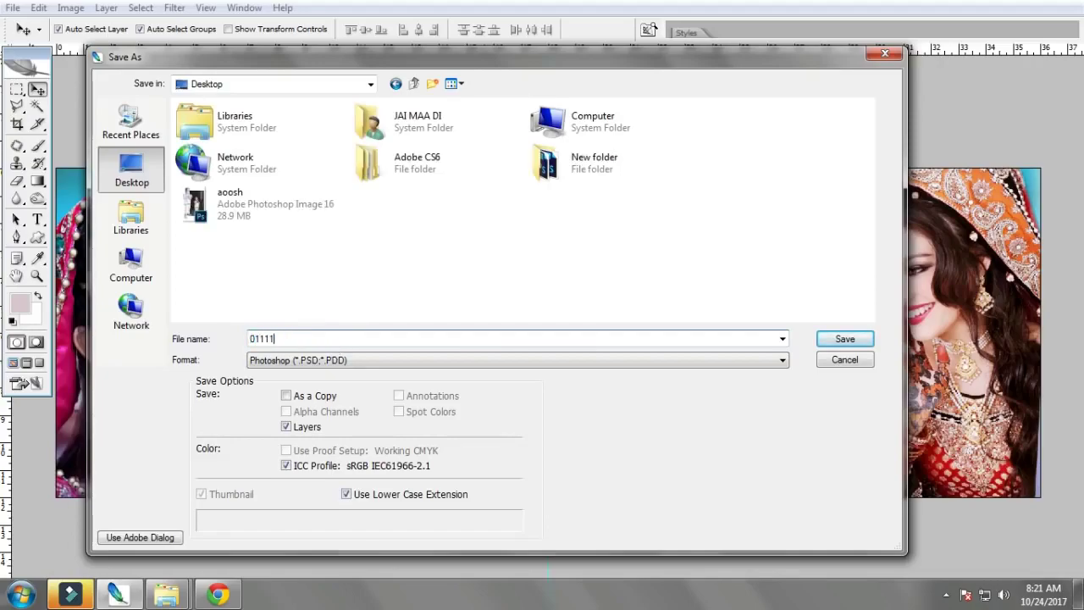
key(Return)
click(724, 186)
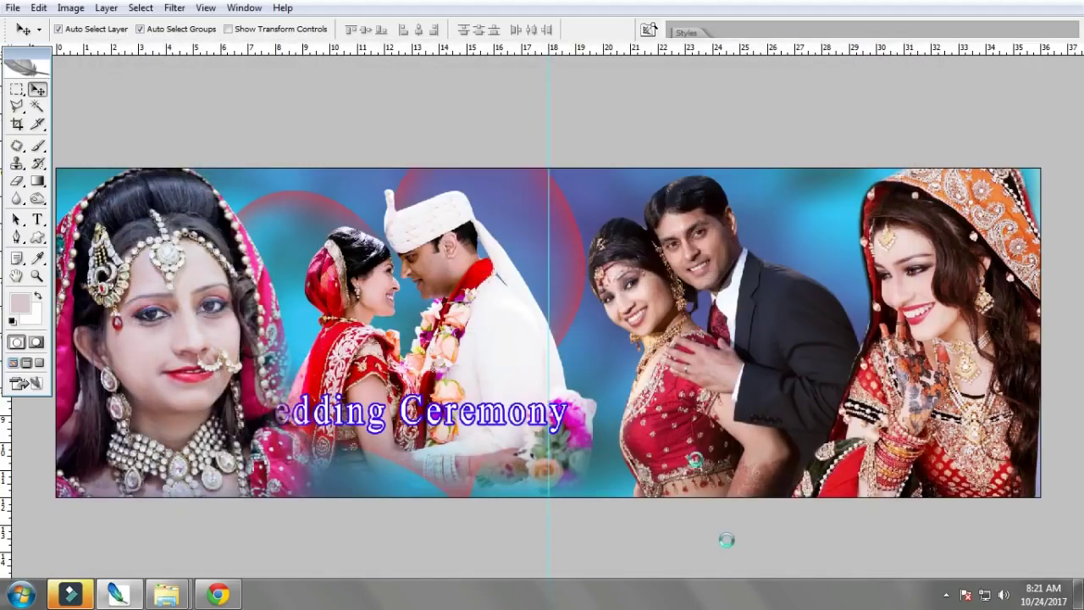
click(946, 596)
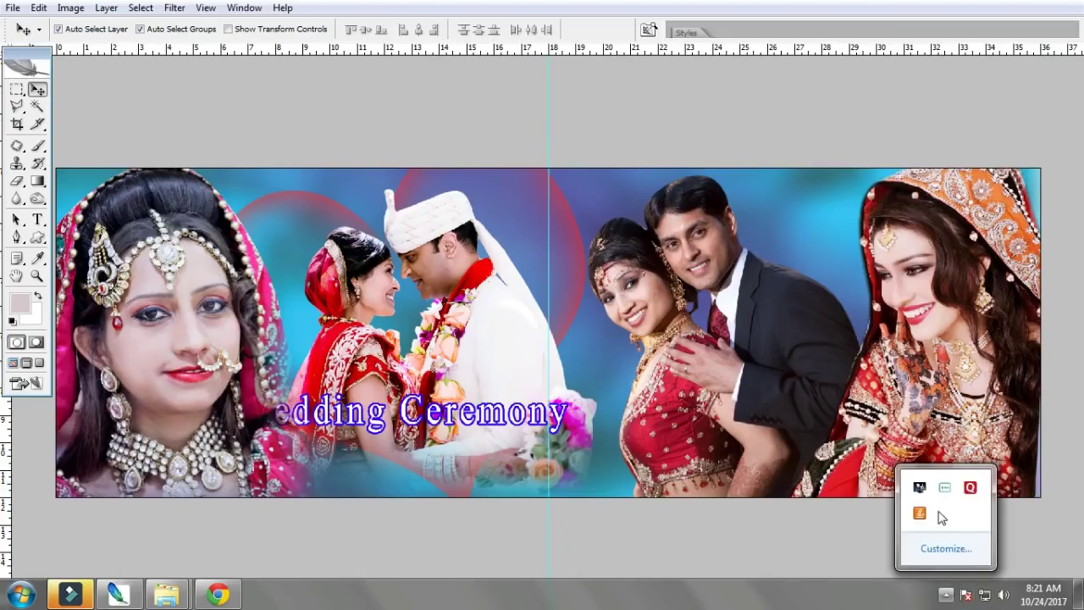
right_click(946, 488)
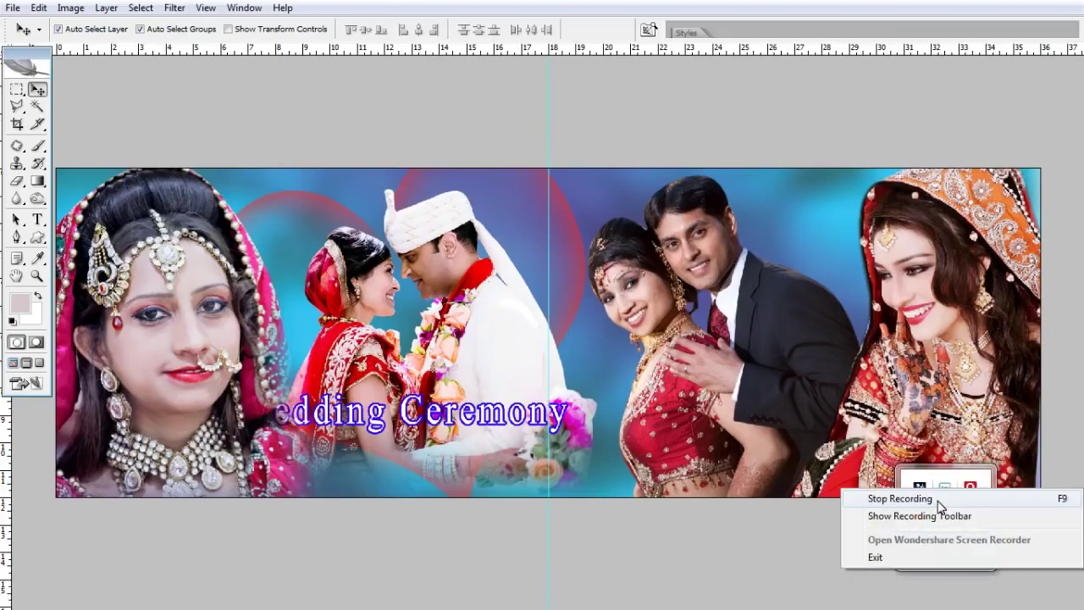